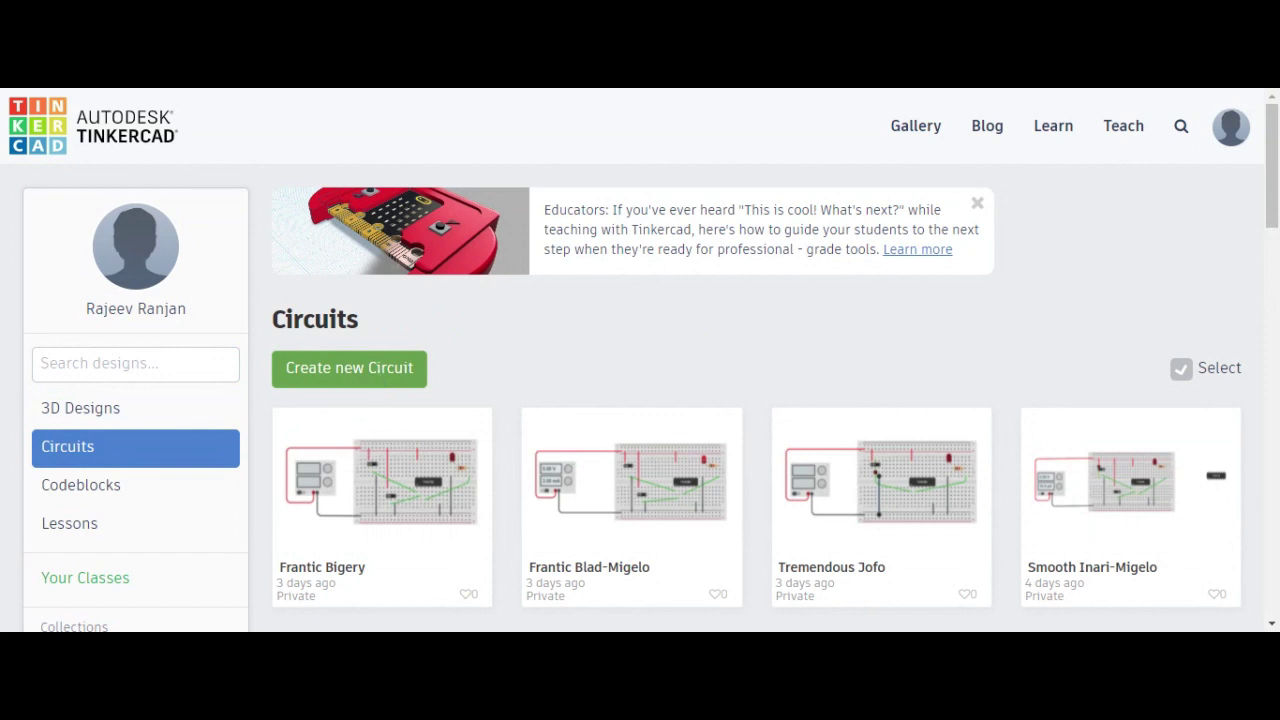
Create a new circuit and place a small breadboard near the middle of the workspace.
{"action": "left_click", "coordinate": [412, 370]}
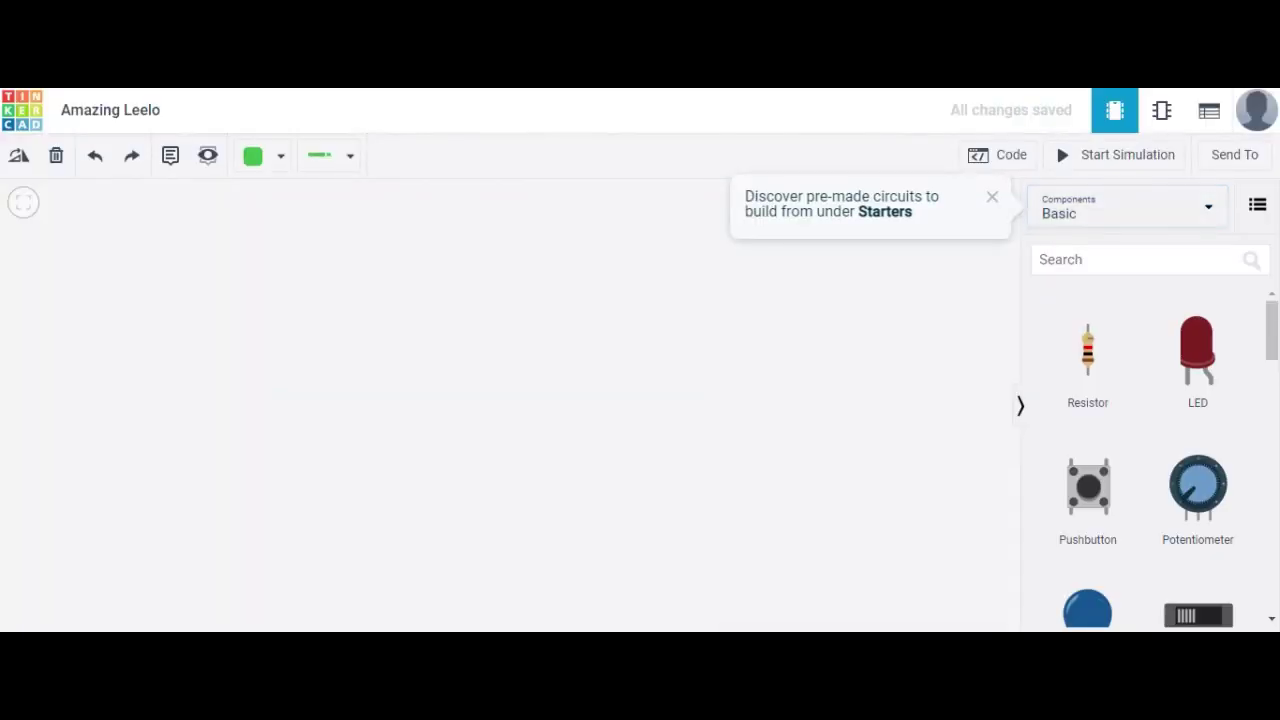
{"action": "left_click", "coordinate": [1150, 259]}
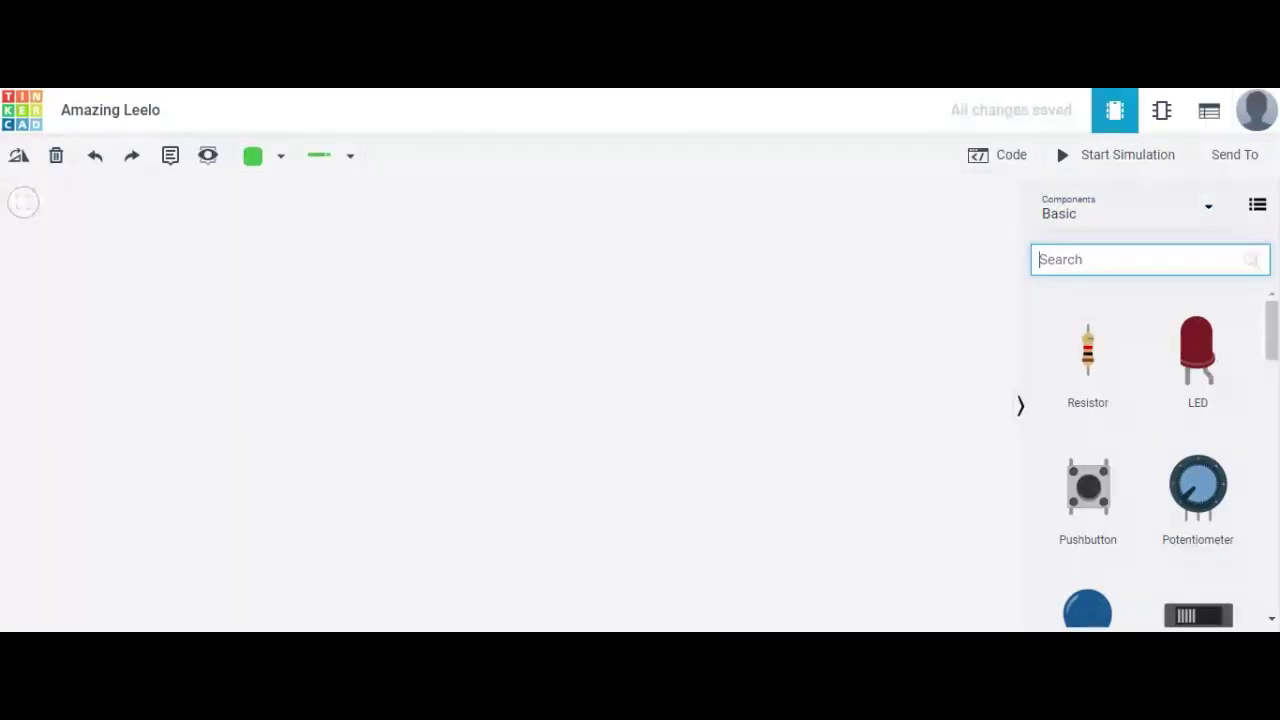
{"action": "type", "text": "br"}
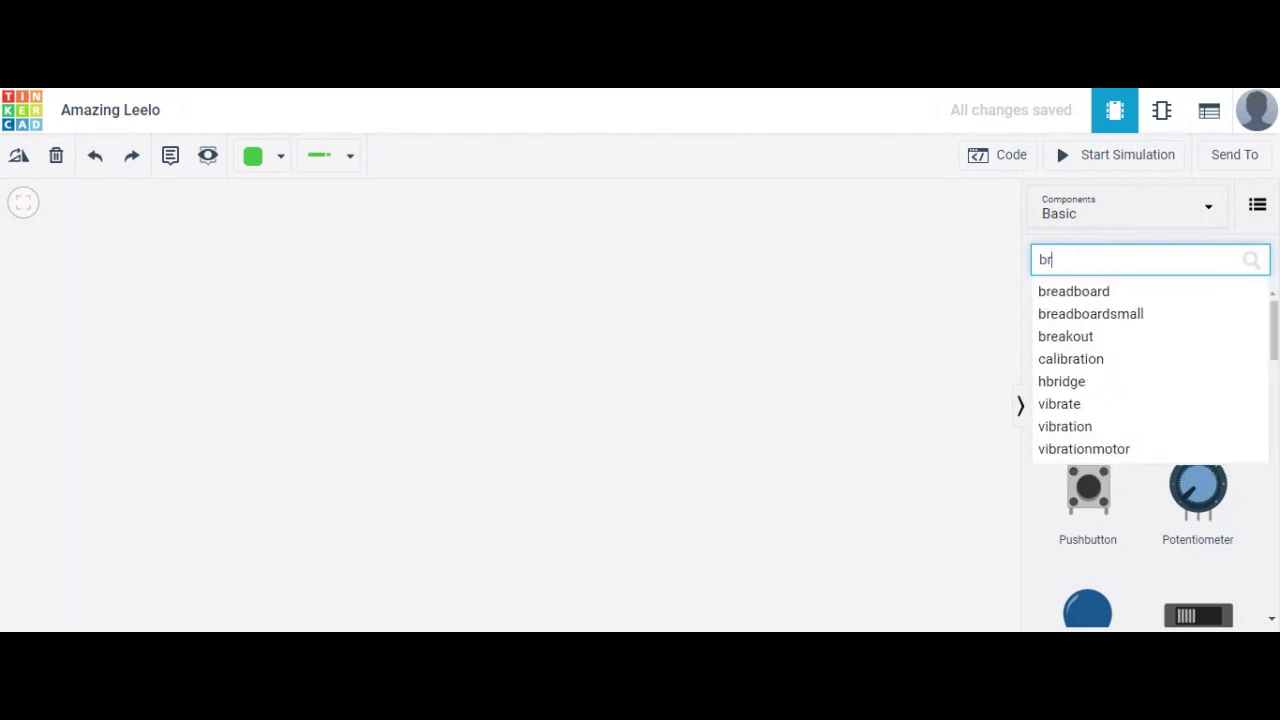
{"action": "left_click", "coordinate": [1075, 293]}
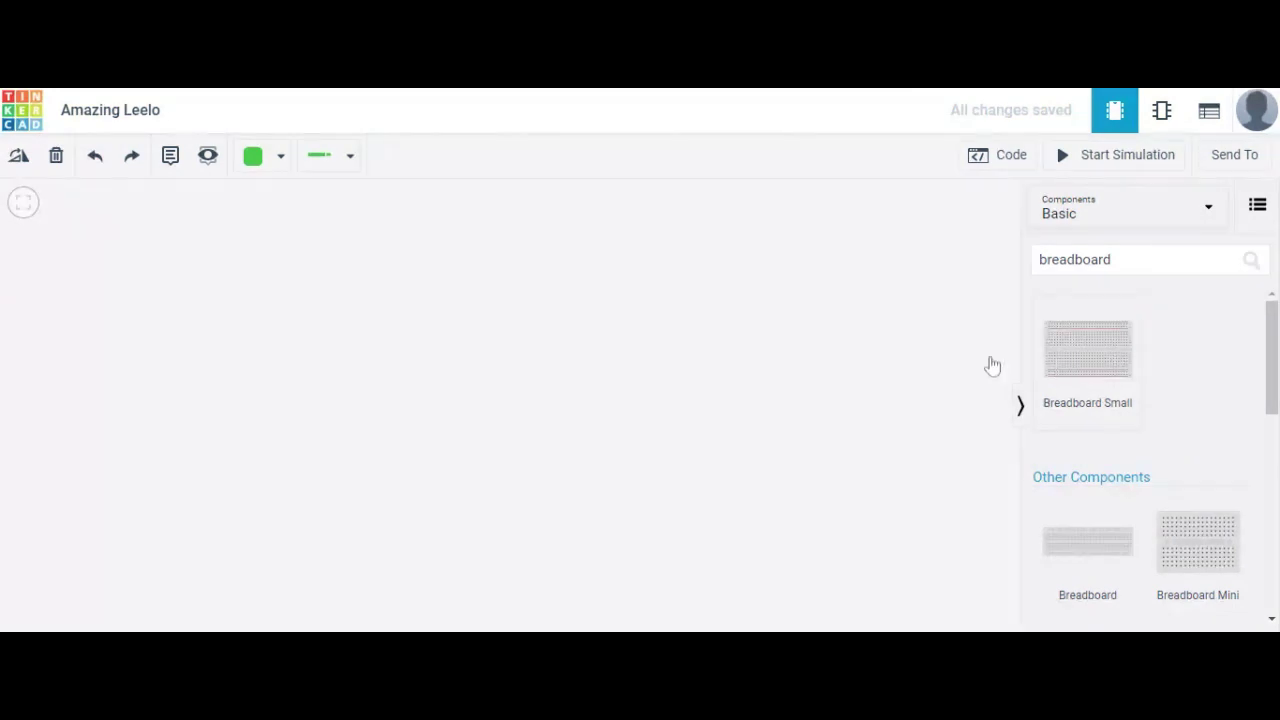
{"action": "left_click", "coordinate": [458, 412]}
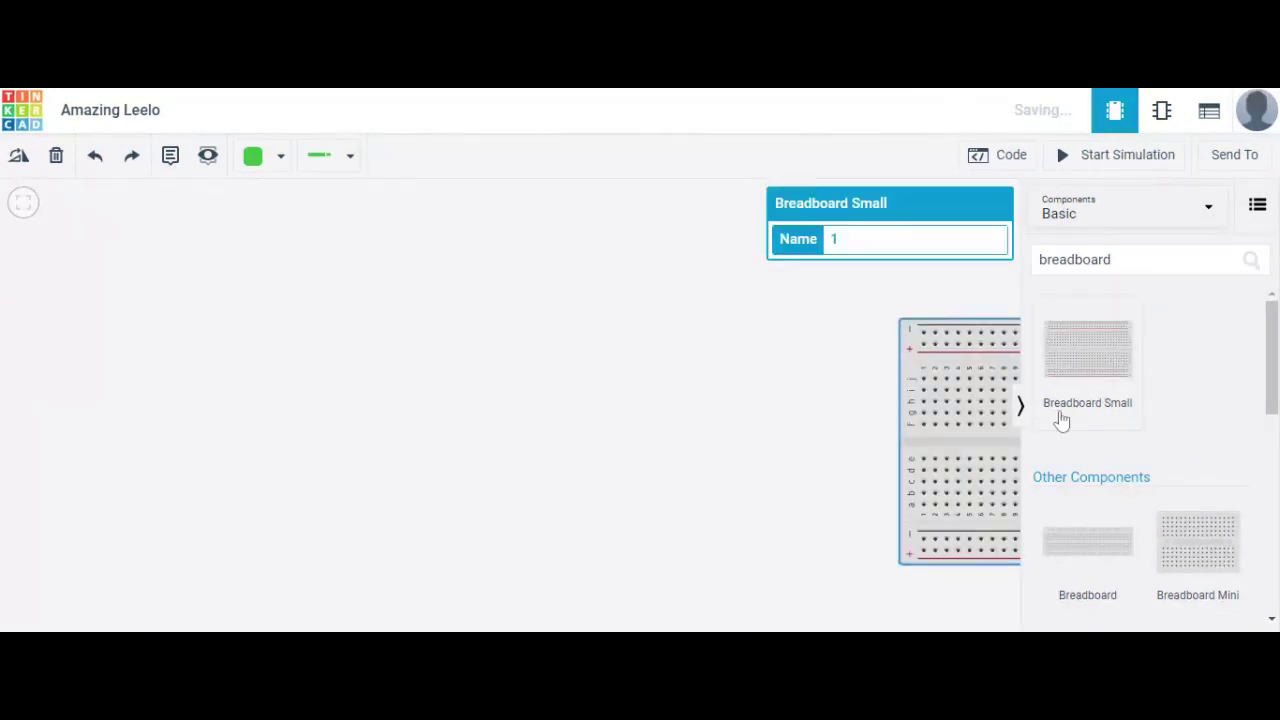
{"action": "left_click_drag", "start_coordinate": [960, 449], "coordinate": [522, 433]}
Find the power supply component, place it to the left of the breadboard, and move the breadboard closer to it.
{"action": "left_click", "coordinate": [1140, 260]}
{"action": "key", "text": "BackSpace"}
{"action": "key", "text": "BackSpace"}
{"action": "key", "text": "BackSpace"}
{"action": "key", "text": "BackSpace"}
{"action": "key", "text": "BackSpace"}
{"action": "key", "text": "BackSpace"}
{"action": "key", "text": "BackSpace"}
{"action": "key", "text": "BackSpace"}
{"action": "key", "text": "BackSpace"}
{"action": "key", "text": "BackSpace"}
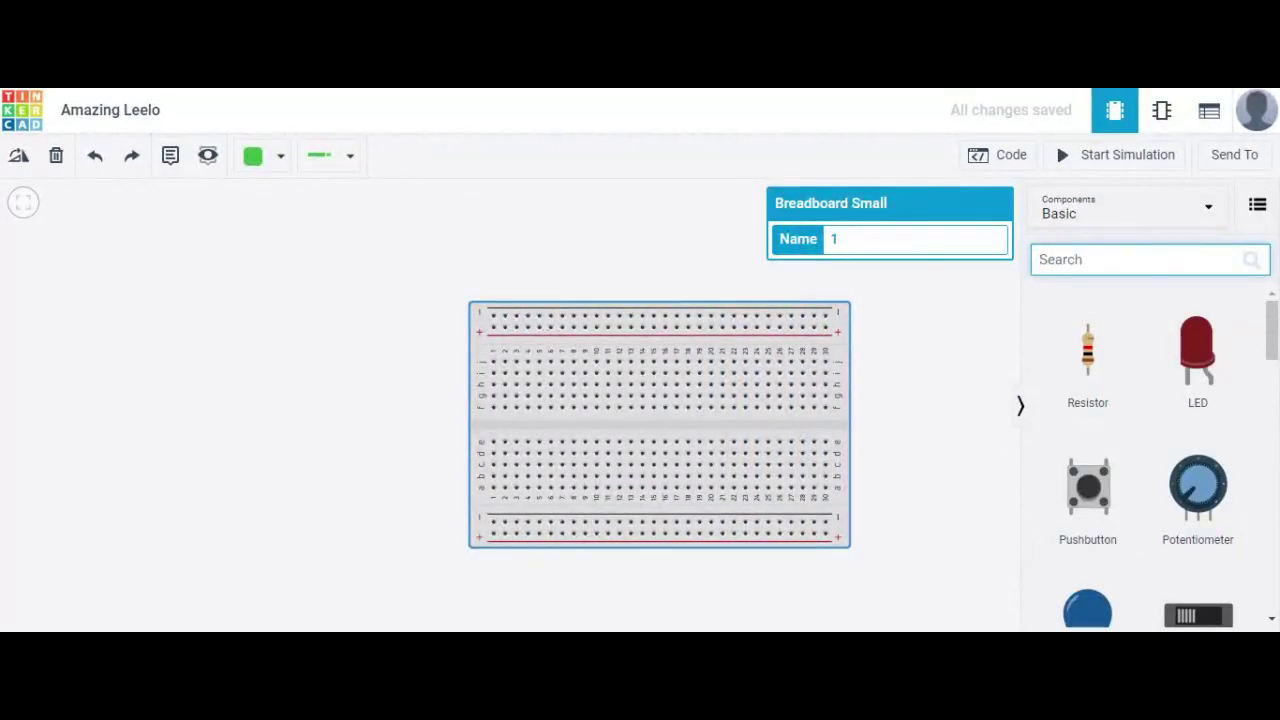
{"action": "type", "text": "sup"}
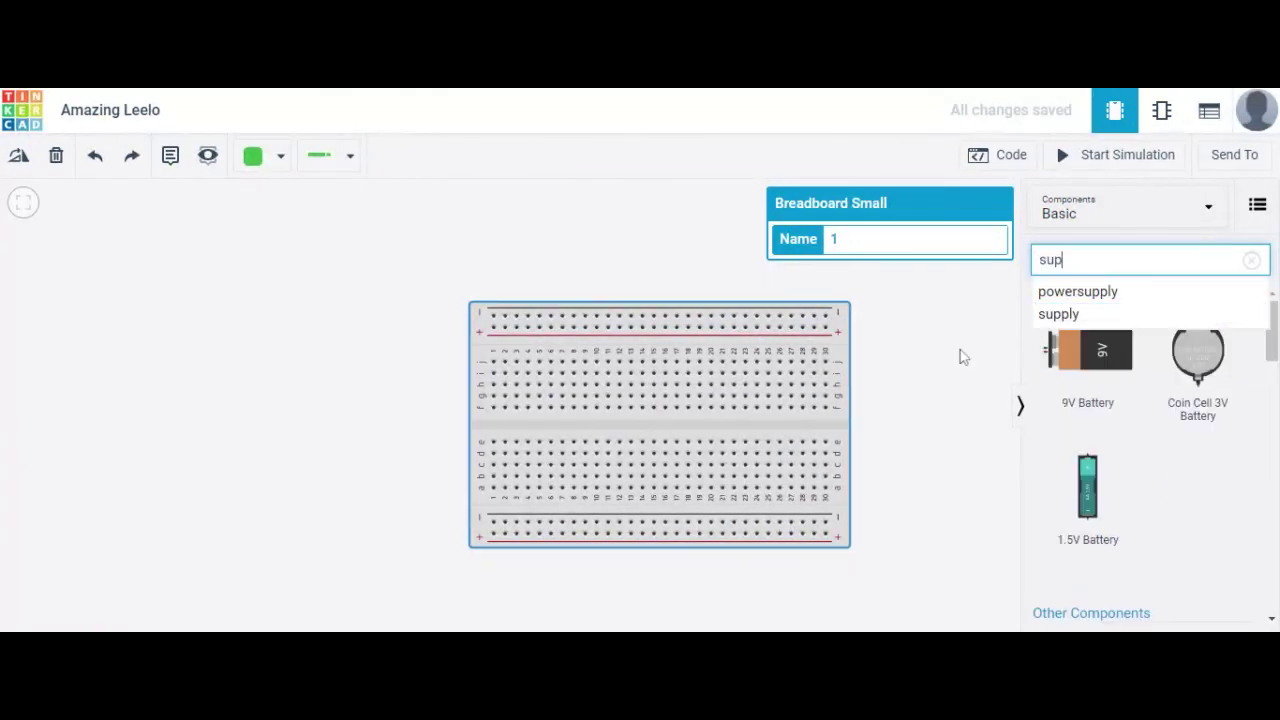
{"action": "left_click", "coordinate": [1082, 316]}
{"action": "left_click_drag", "start_coordinate": [1274, 318], "coordinate": [1260, 371]}
{"action": "left_click_drag", "start_coordinate": [679, 508], "coordinate": [253, 480]}
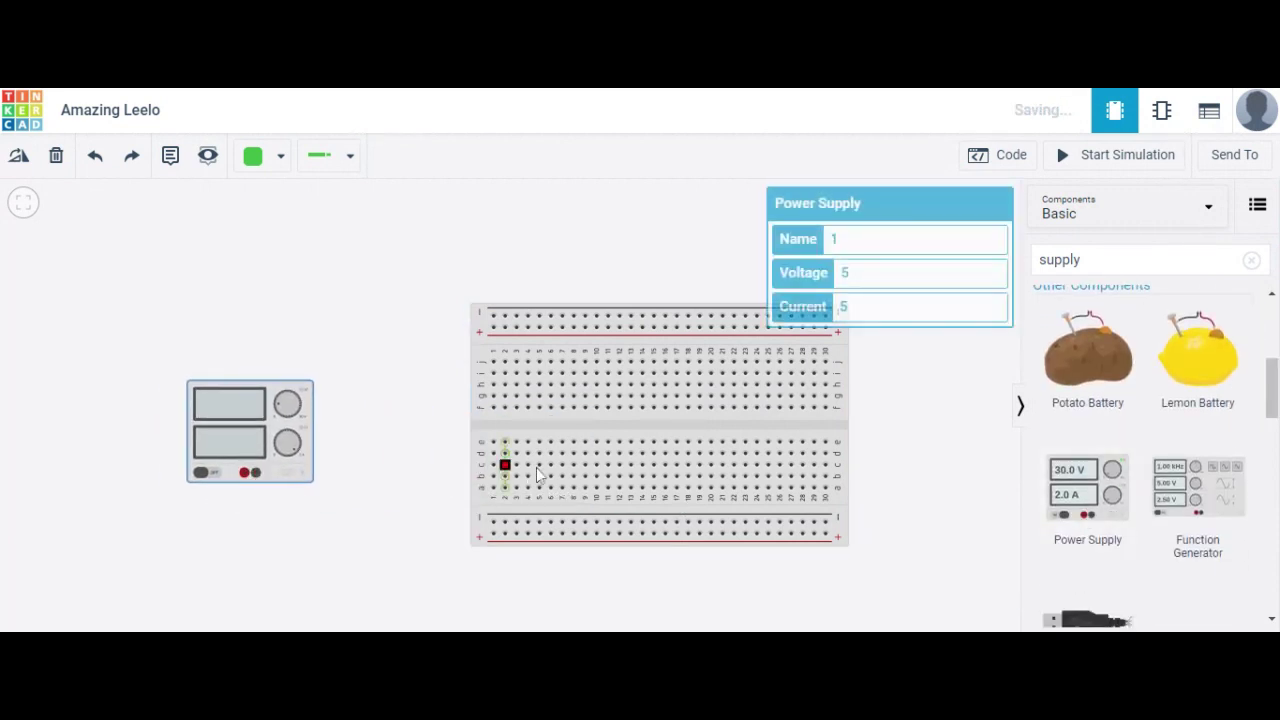
{"action": "left_click_drag", "start_coordinate": [574, 446], "coordinate": [493, 443]}
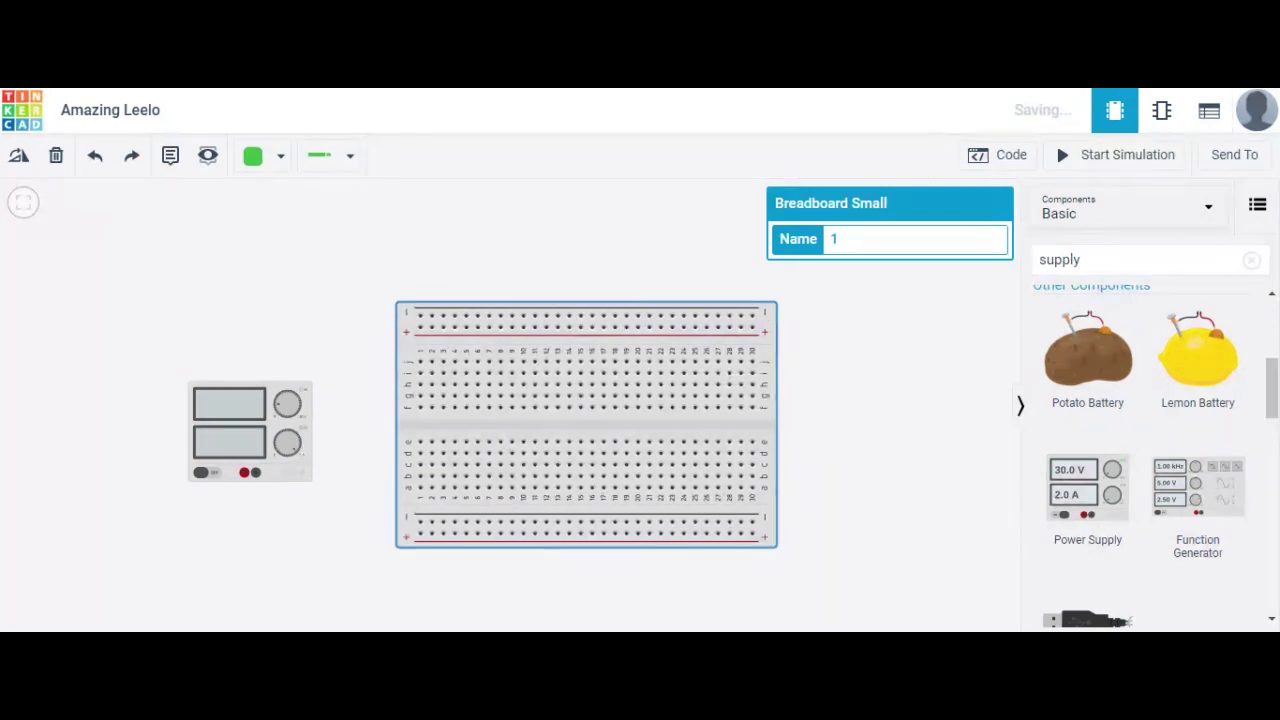
Search for 7400 and place the Quad NAND gate across the breadboard's centre gap at columns 15 to 21.
{"action": "left_click", "coordinate": [1251, 260]}
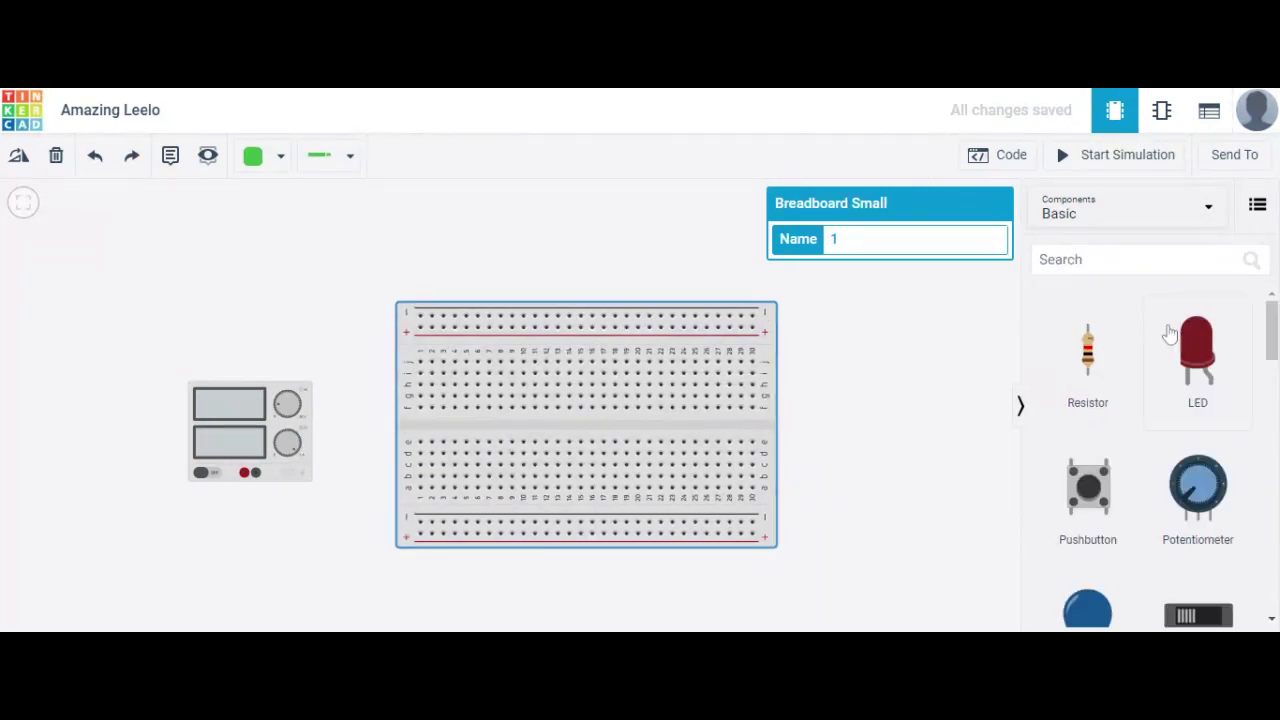
{"action": "left_click", "coordinate": [1130, 260]}
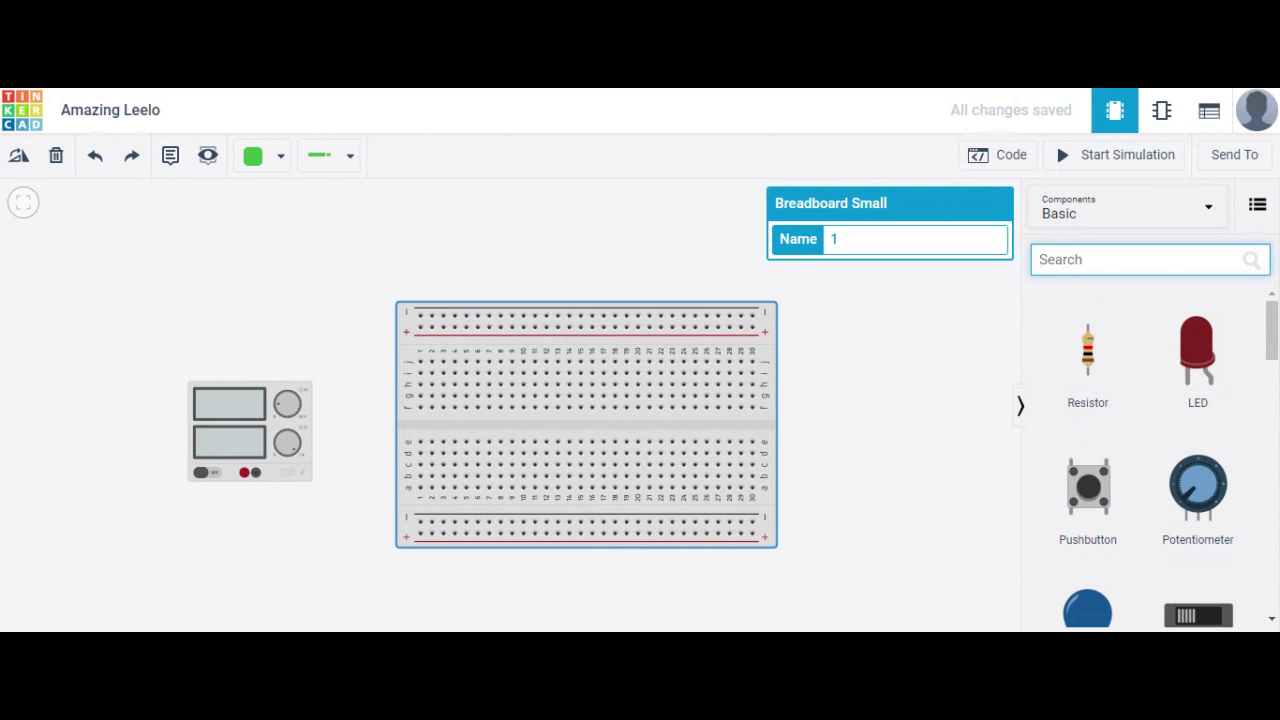
{"action": "type", "text": "7400"}
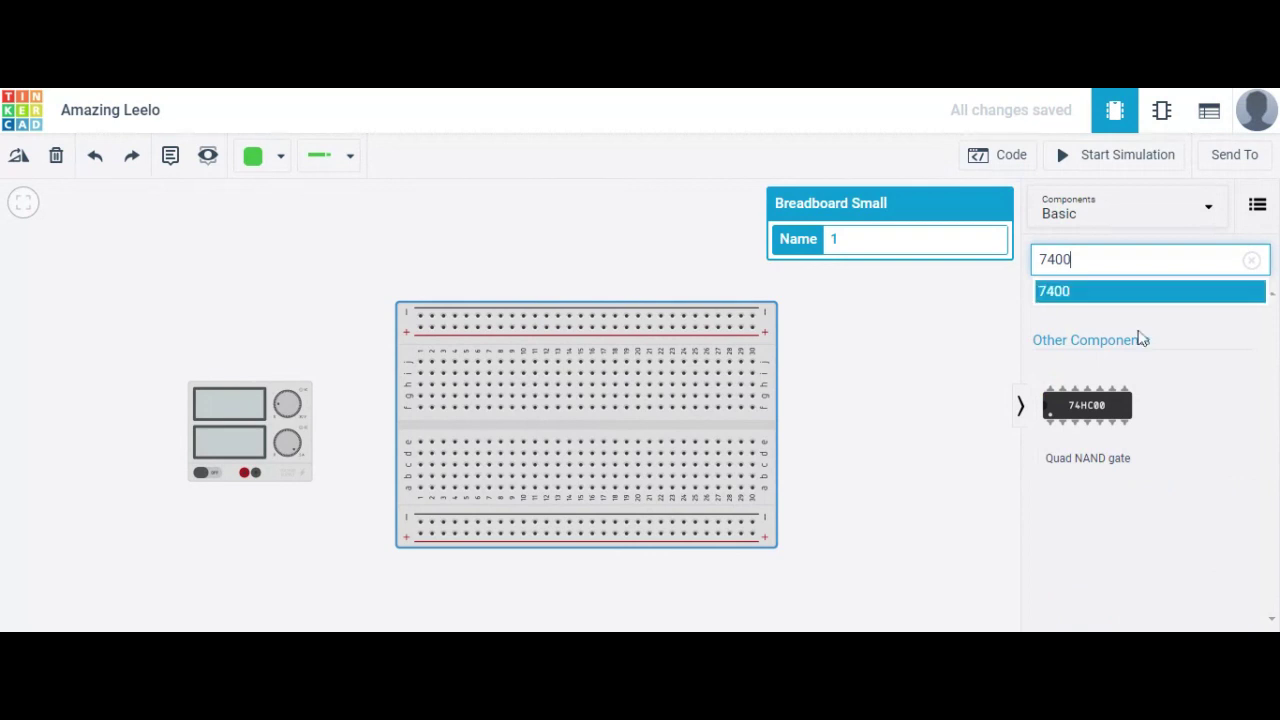
{"action": "left_click_drag", "start_coordinate": [1098, 425], "coordinate": [622, 432]}
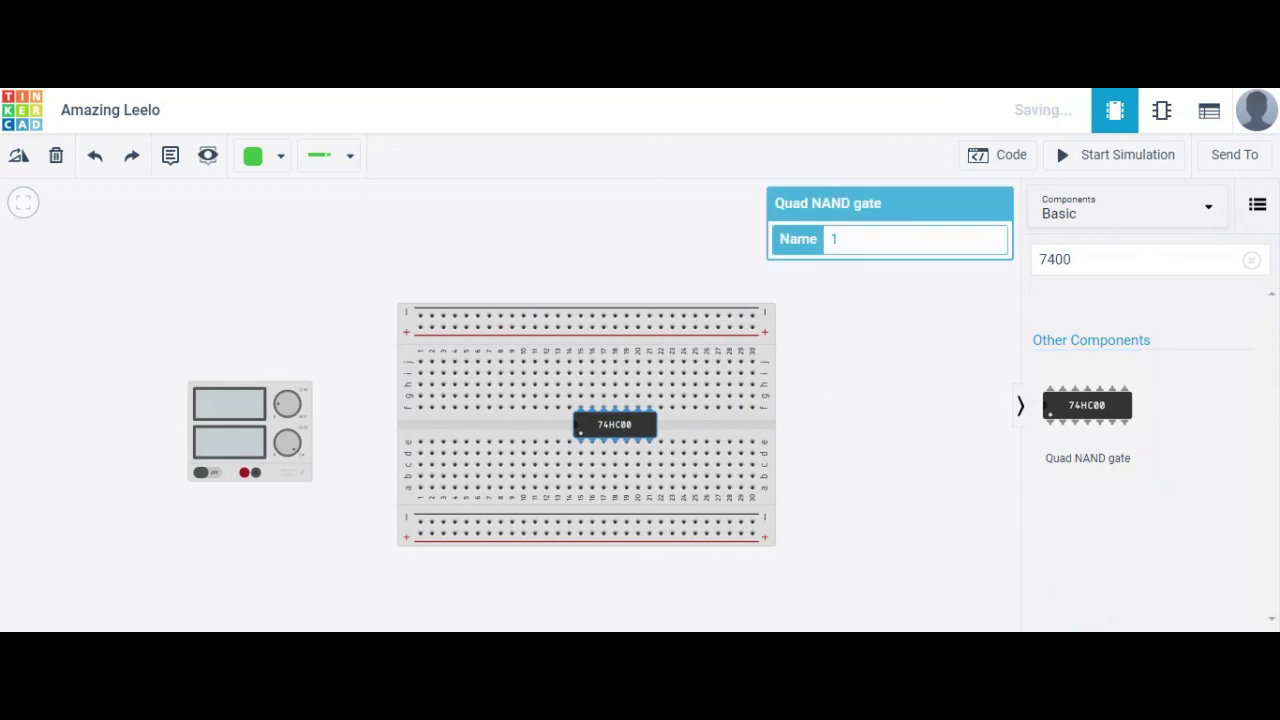
Place a red LED in the breadboard's upper half with its legs in columns 25 and 26.
{"action": "left_click", "coordinate": [1251, 260]}
{"action": "left_click_drag", "start_coordinate": [1198, 350], "coordinate": [837, 349]}
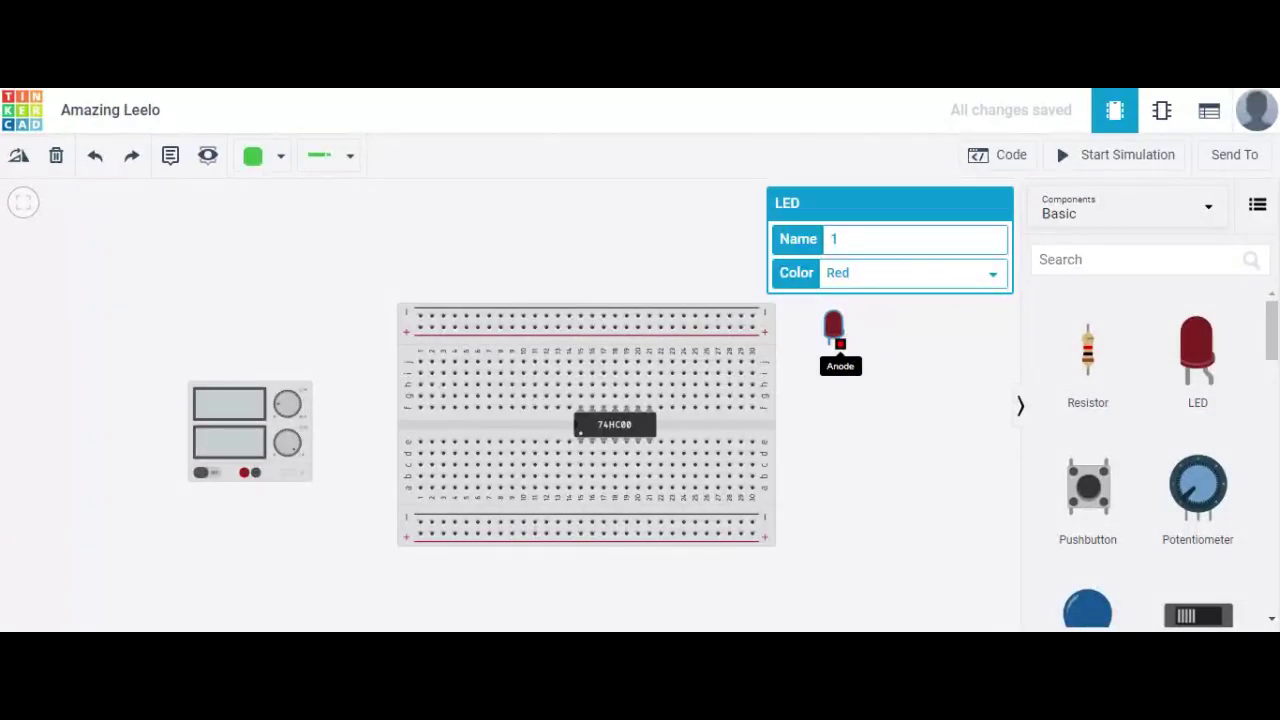
{"action": "left_click_drag", "start_coordinate": [833, 335], "coordinate": [700, 364]}
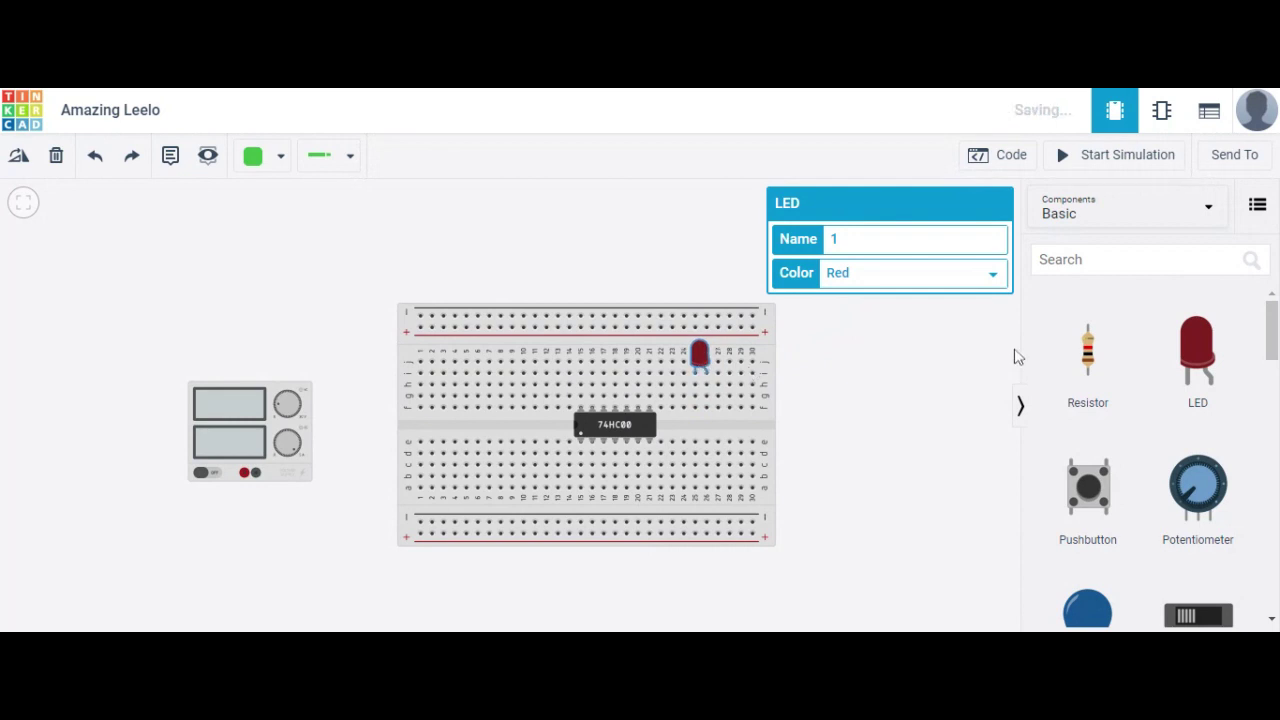
Add a resistor, rotate it horizontal, and seat it in row h from column 26 to column 30.
{"action": "left_click_drag", "start_coordinate": [1090, 355], "coordinate": [890, 364]}
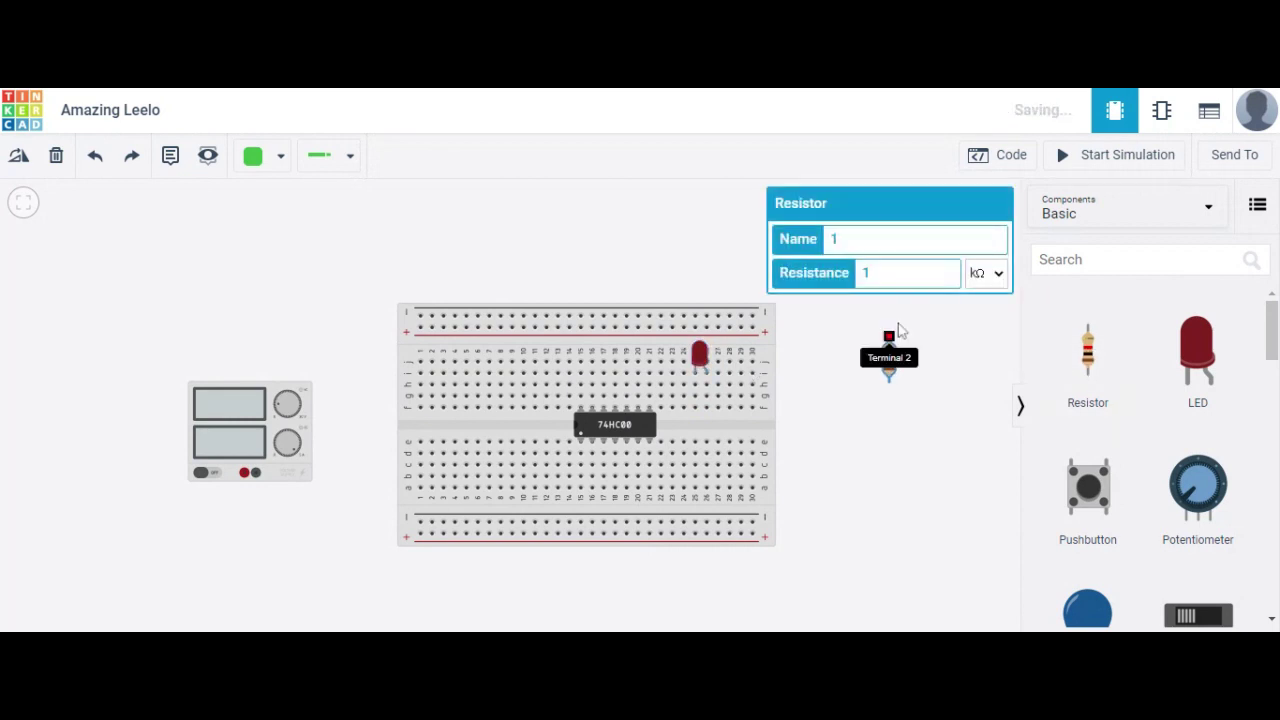
{"action": "left_click", "coordinate": [18, 160]}
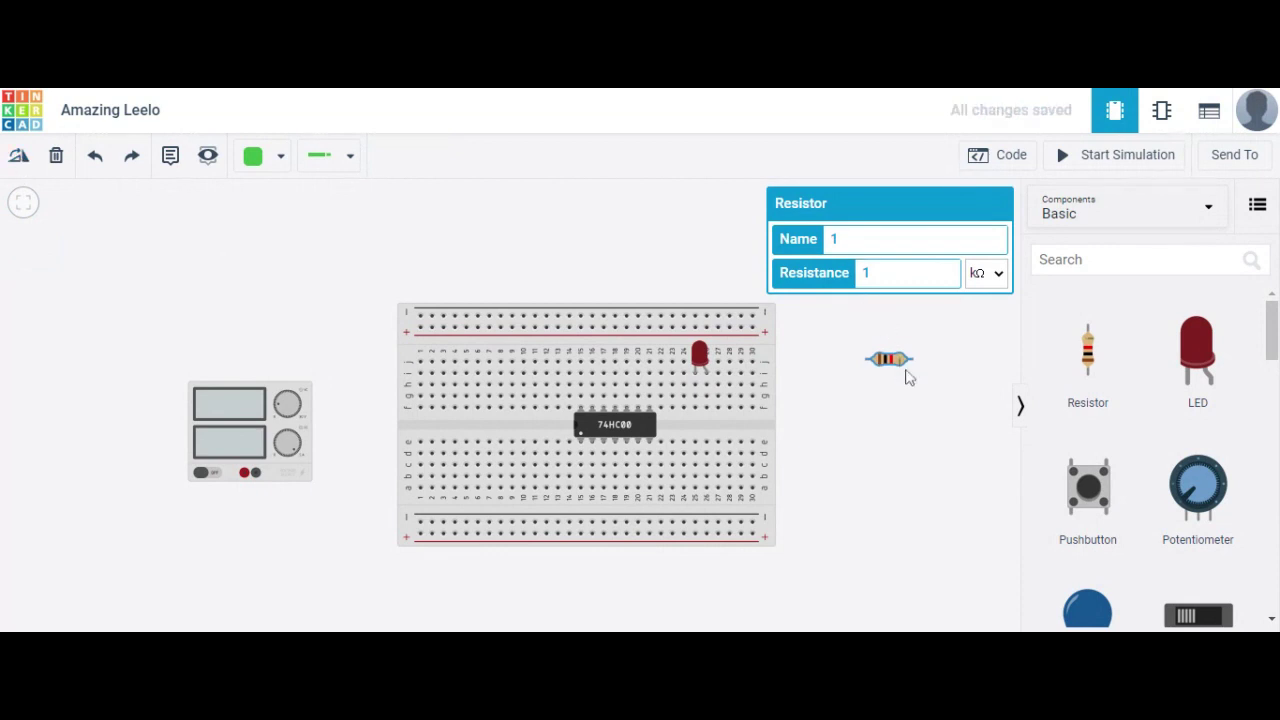
{"action": "left_click_drag", "start_coordinate": [897, 363], "coordinate": [743, 392]}
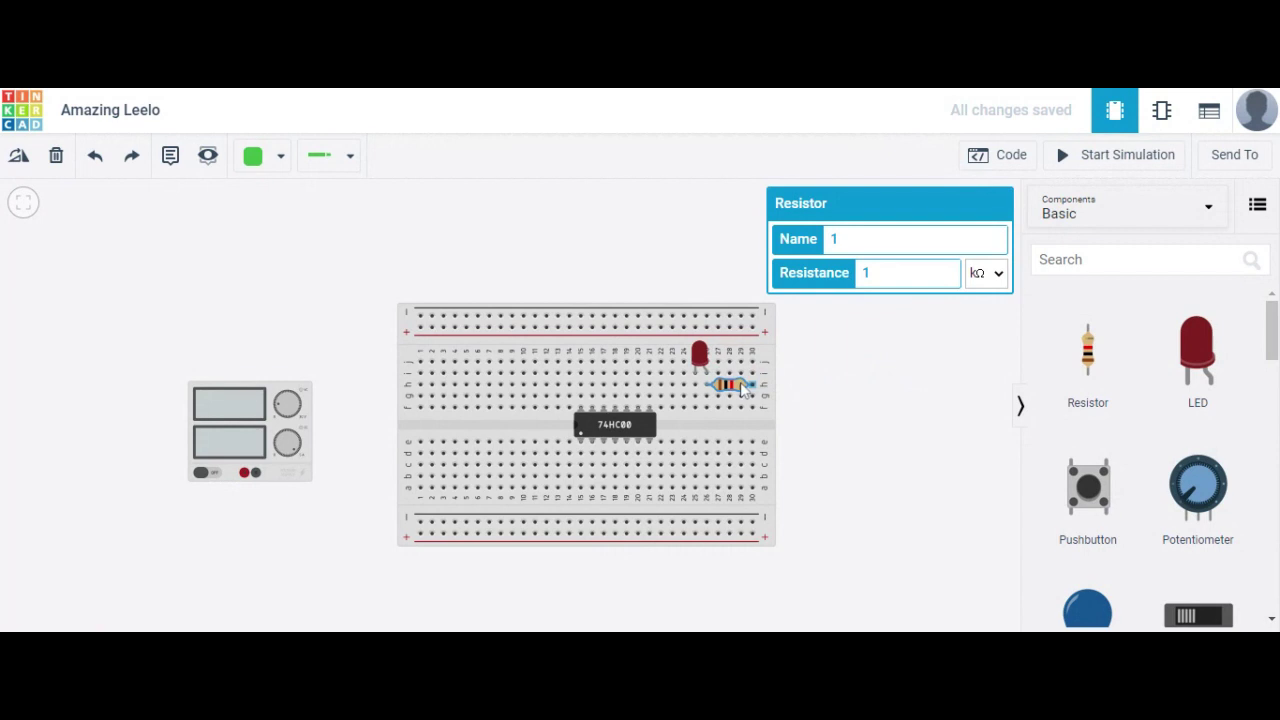
{"action": "left_click", "coordinate": [883, 387]}
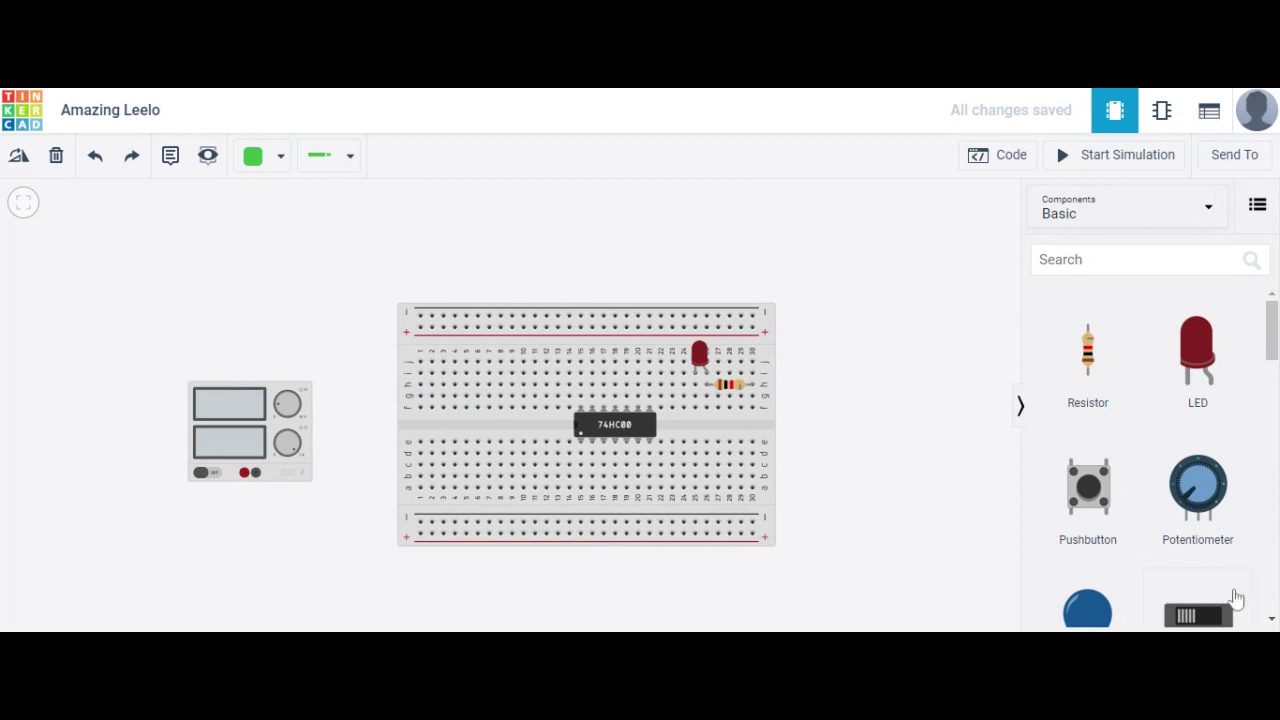
Place a slide switch in the breadboard's upper half at columns 2 to 4 and a copy in the lower half at columns 6 to 8.
{"action": "left_click_drag", "start_coordinate": [1205, 618], "coordinate": [443, 385]}
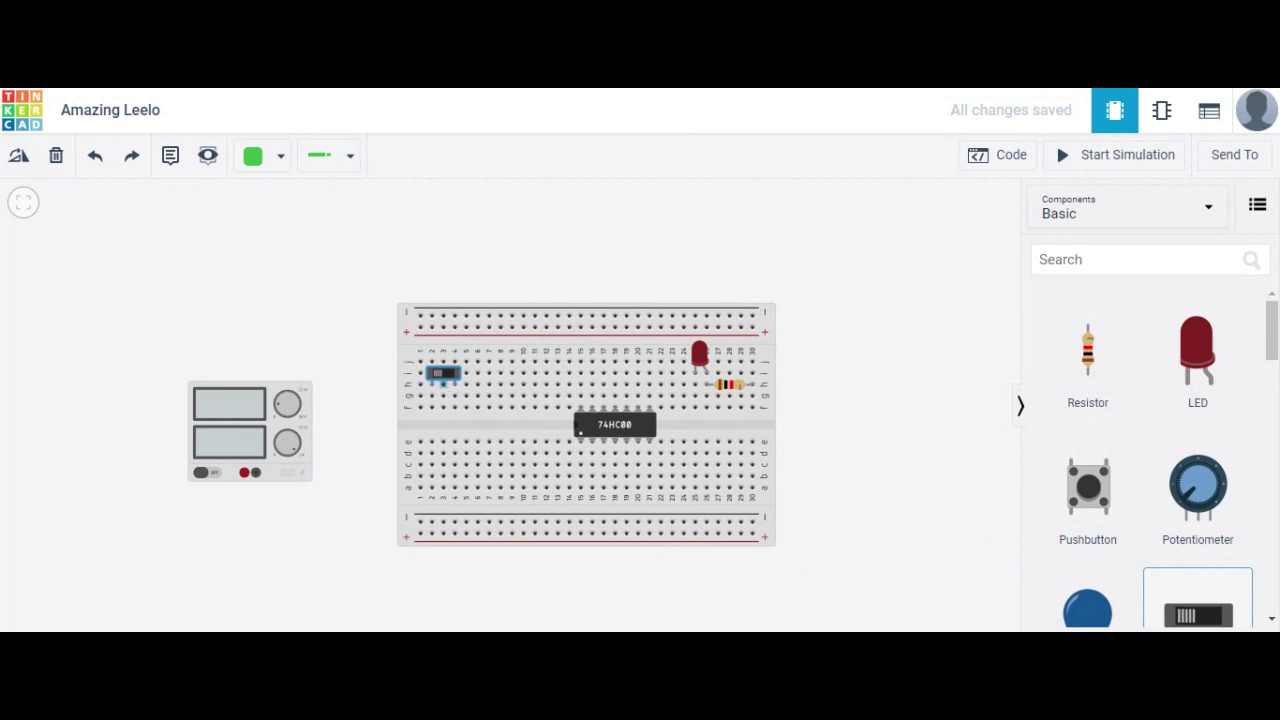
{"action": "left_click", "coordinate": [443, 380]}
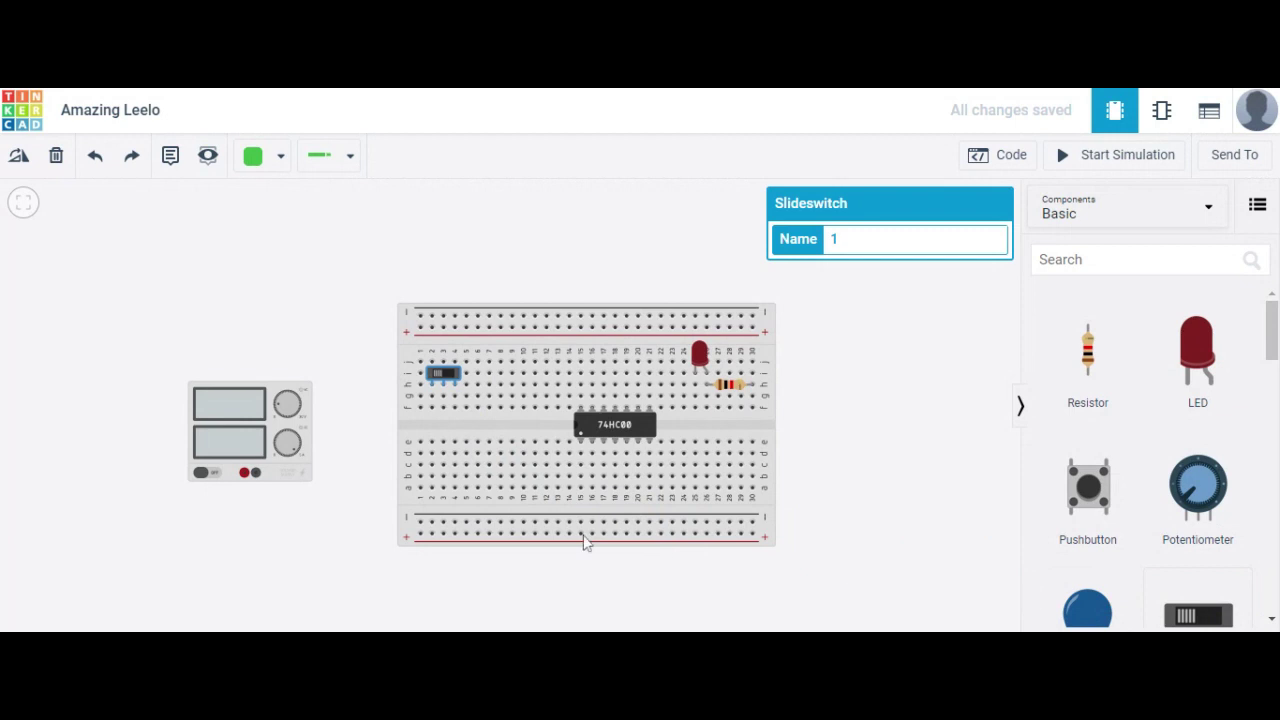
{"action": "key", "text": "ctrl+c"}
{"action": "key", "text": "ctrl+v"}
{"action": "left_click_drag", "start_coordinate": [482, 466], "coordinate": [494, 463]}
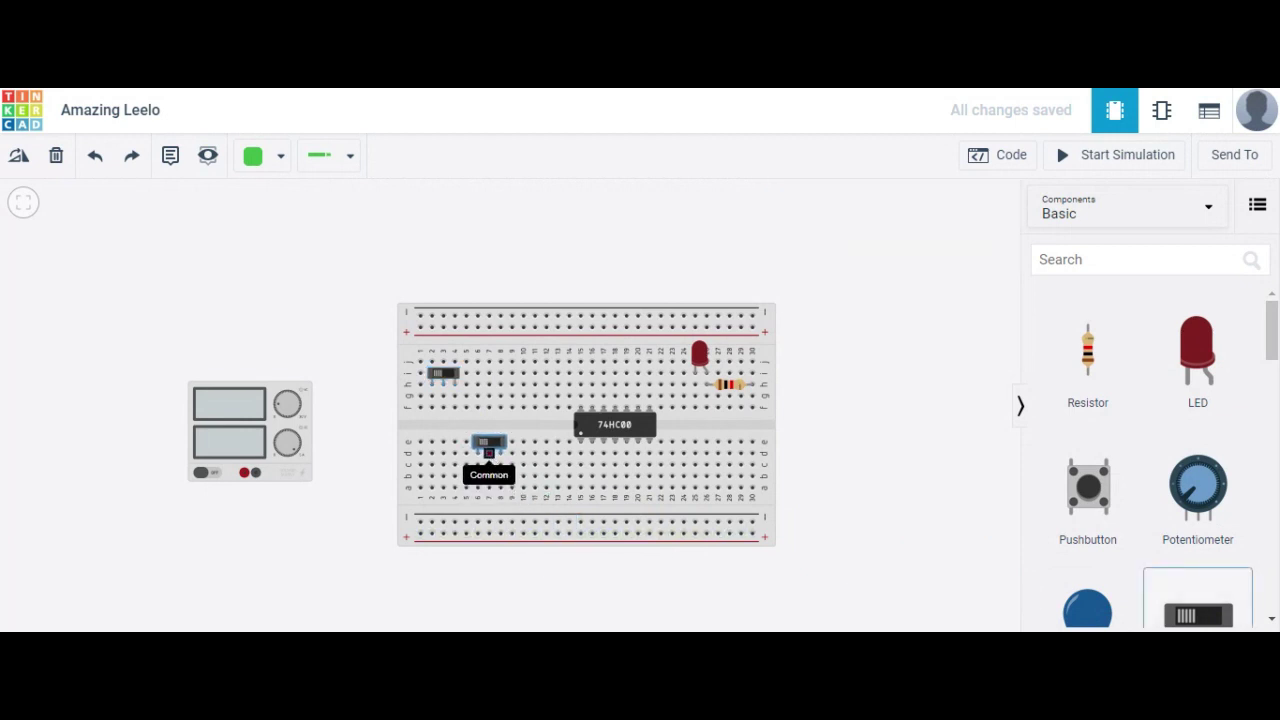
{"action": "left_click_drag", "start_coordinate": [489, 452], "coordinate": [489, 464]}
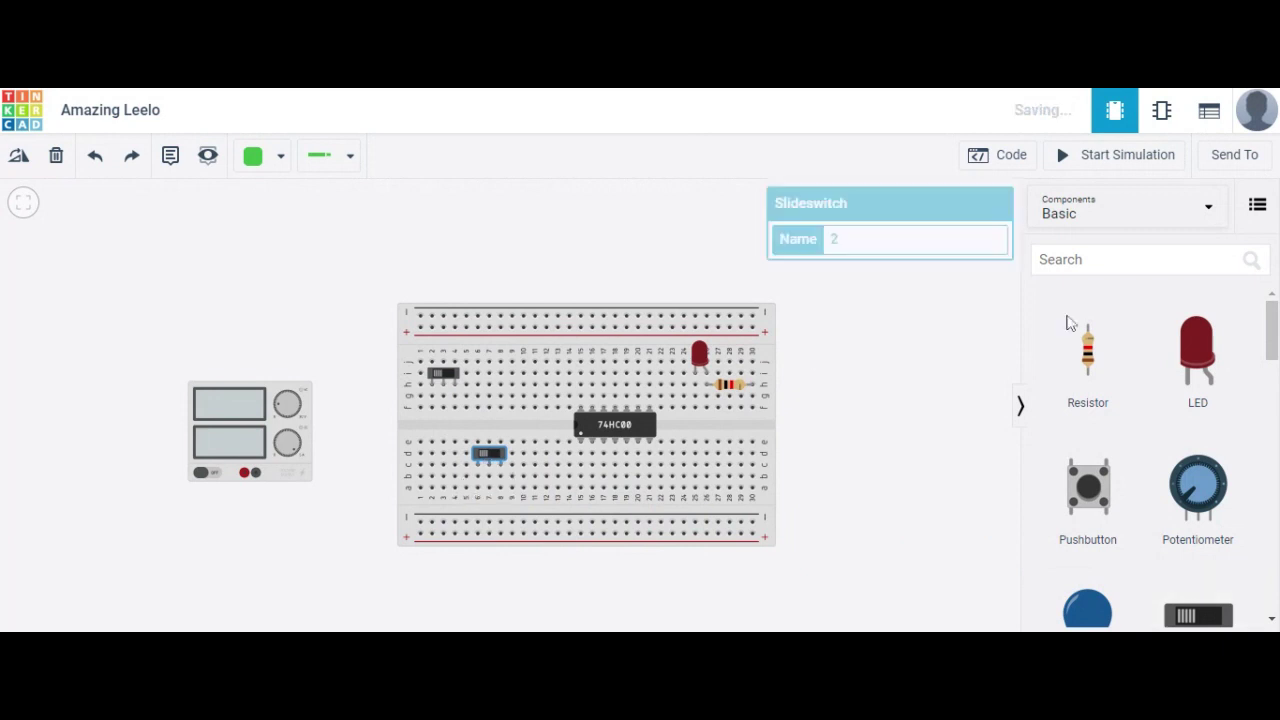
{"action": "left_click", "coordinate": [980, 348]}
Wire the power supply's negative terminal to the lower negative rail of the breadboard and colour the wire black.
{"action": "left_click", "coordinate": [256, 473]}
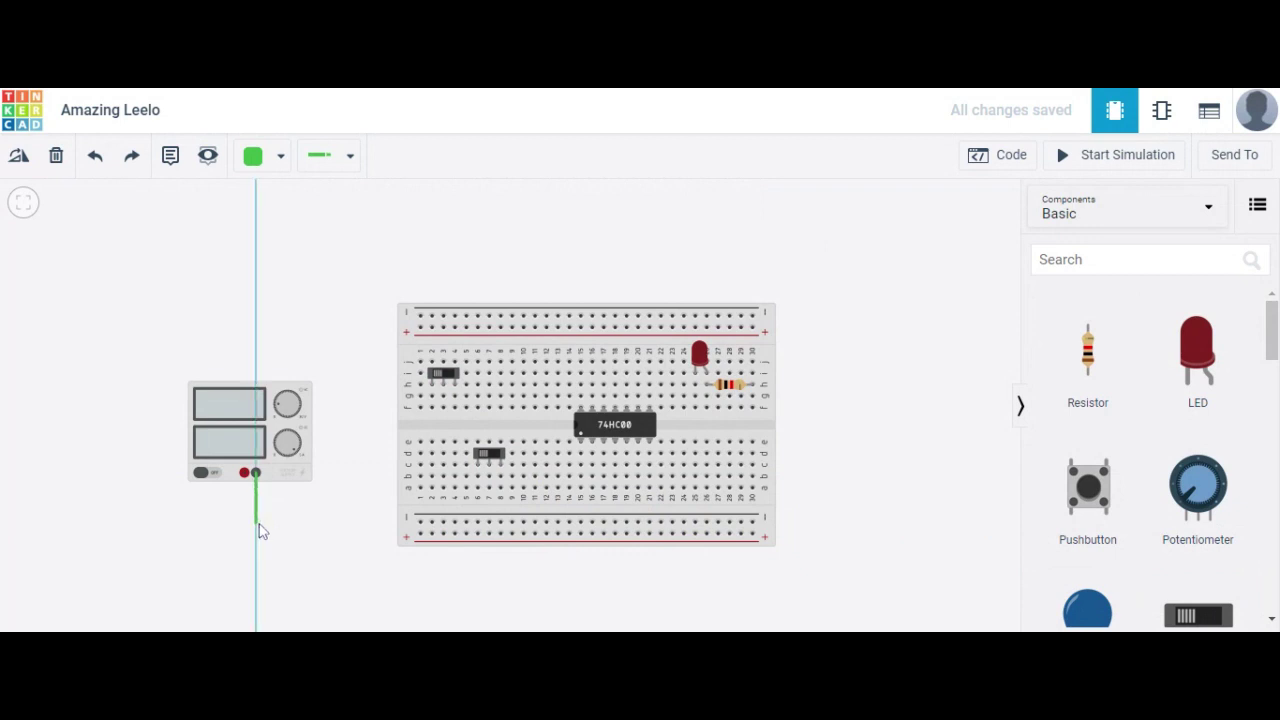
{"action": "left_click", "coordinate": [257, 521]}
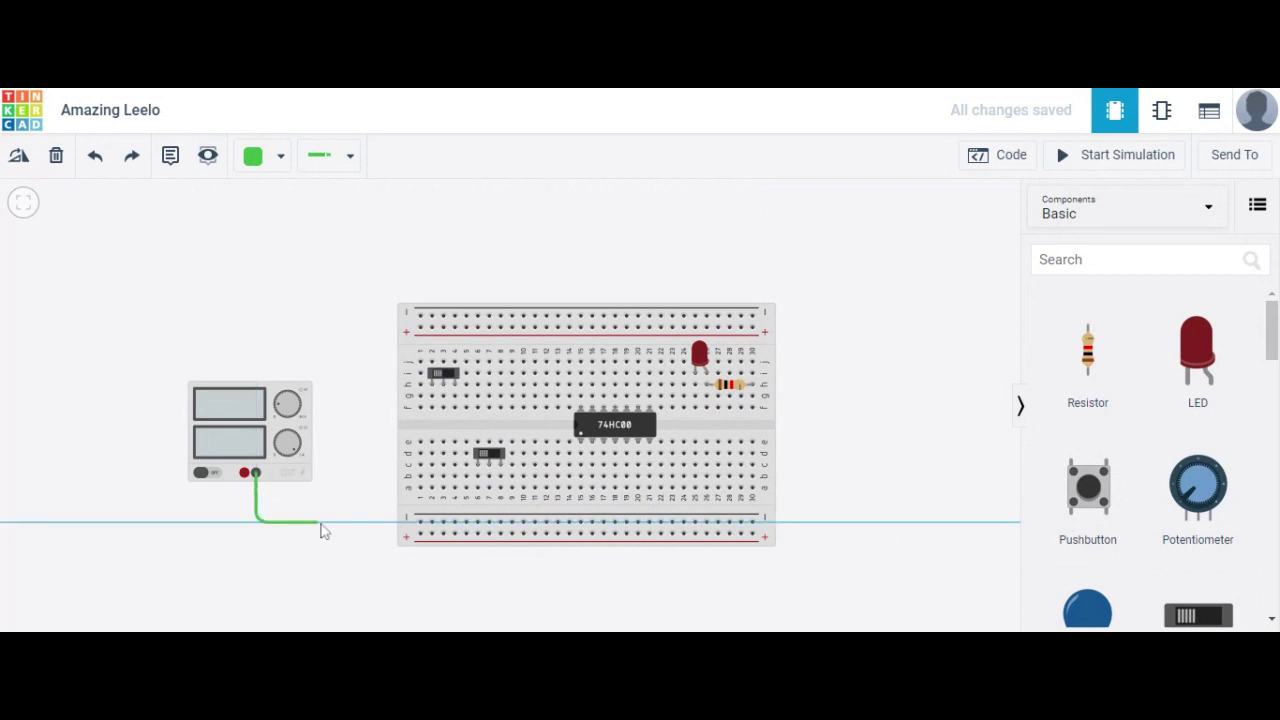
{"action": "left_click", "coordinate": [420, 522]}
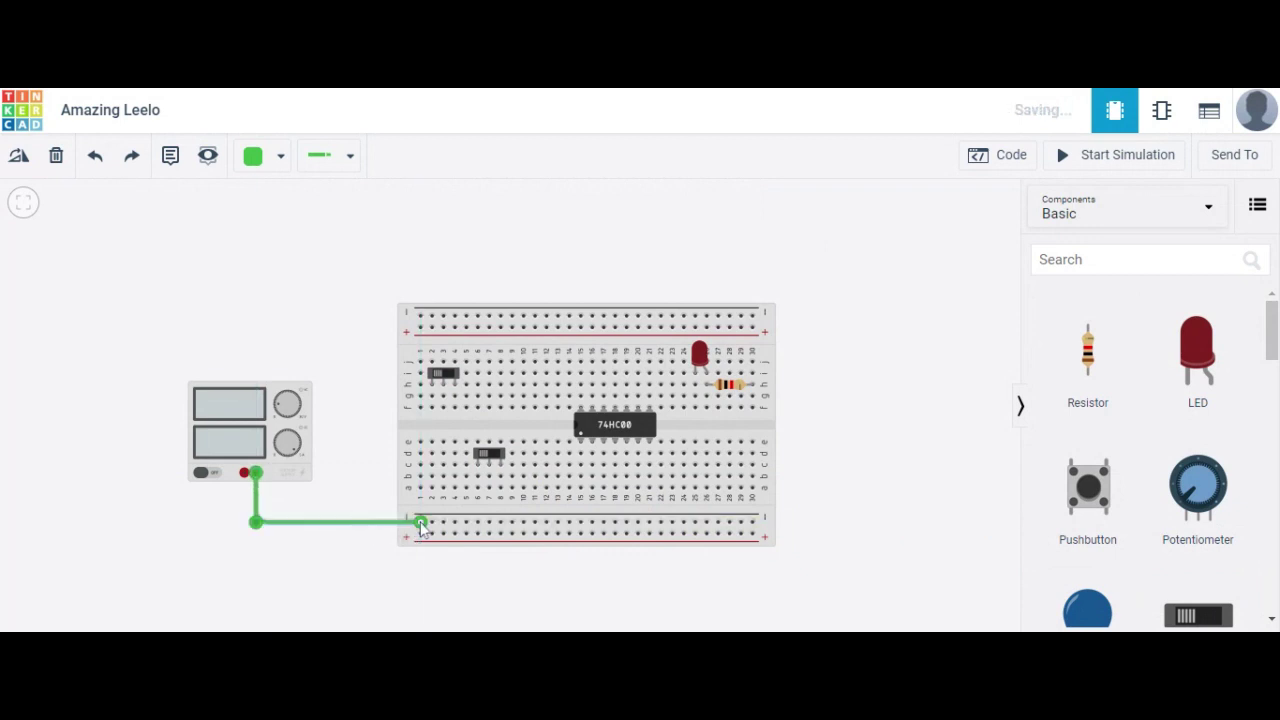
{"action": "left_click", "coordinate": [279, 157]}
{"action": "left_click", "coordinate": [280, 218]}
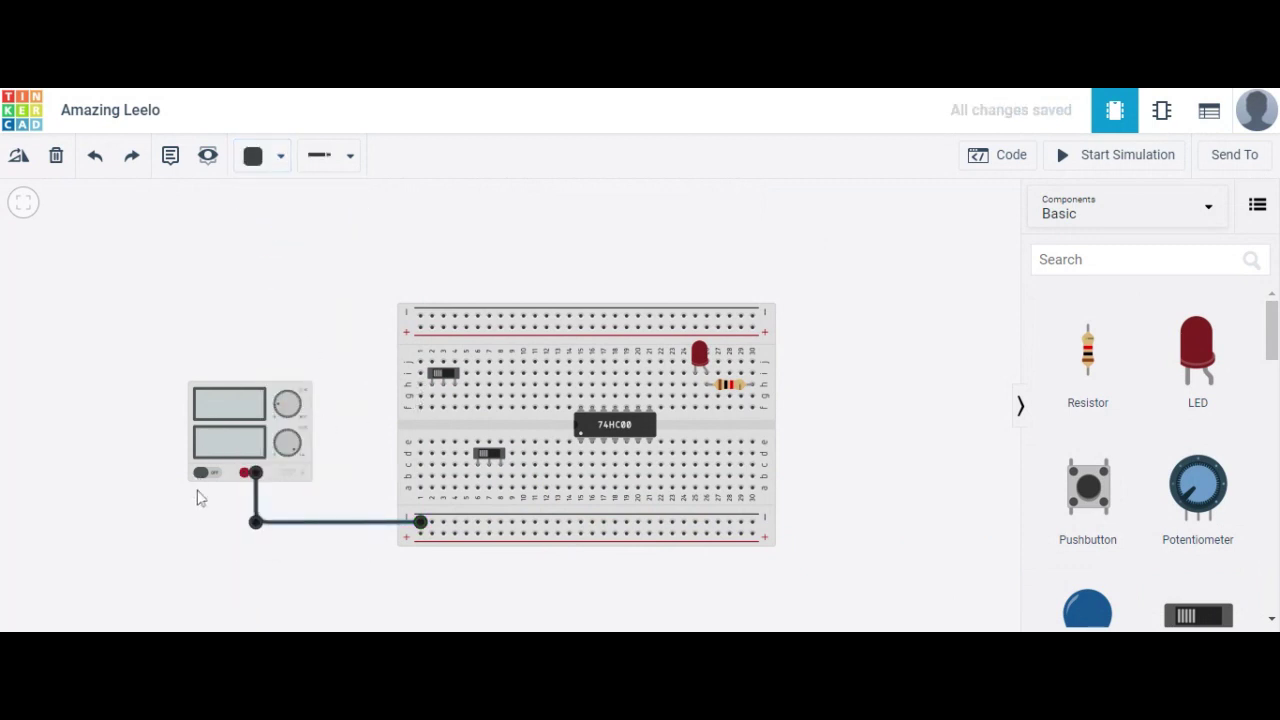
Route a wire from the power supply's positive terminal around to the upper positive rail, straighten its bends, and colour it red.
{"action": "left_click", "coordinate": [246, 474]}
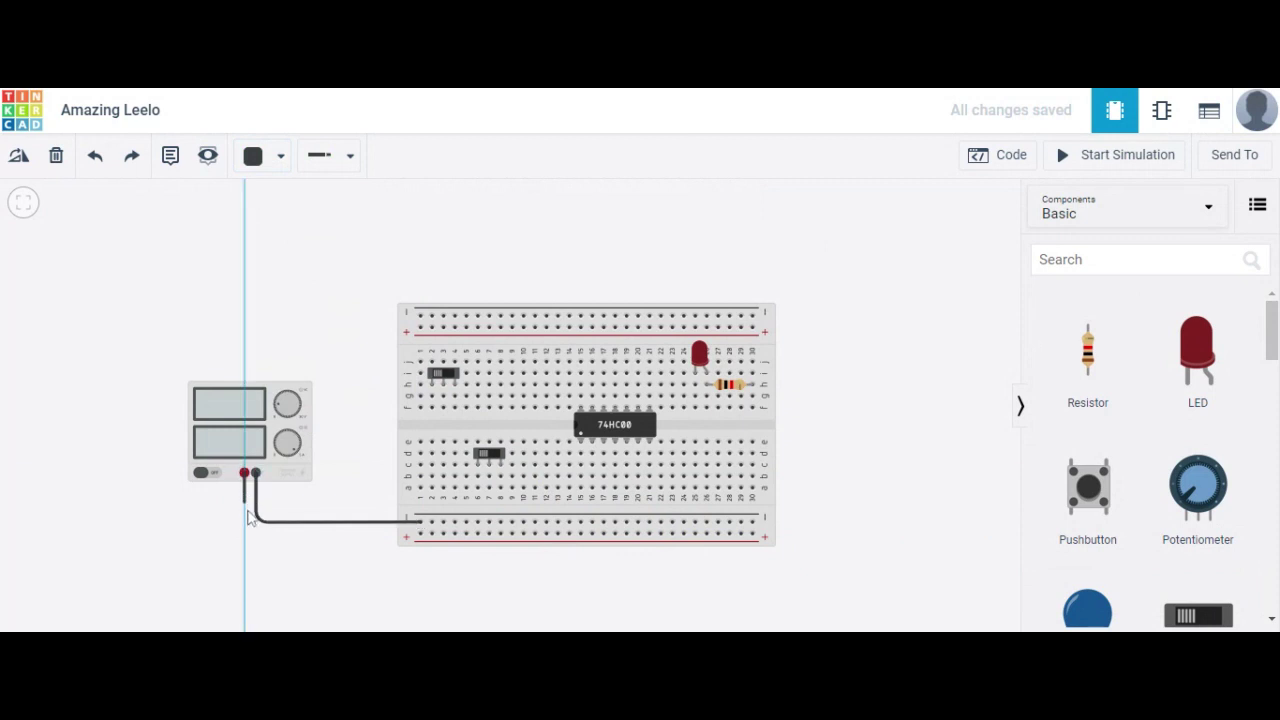
{"action": "left_click", "coordinate": [244, 514]}
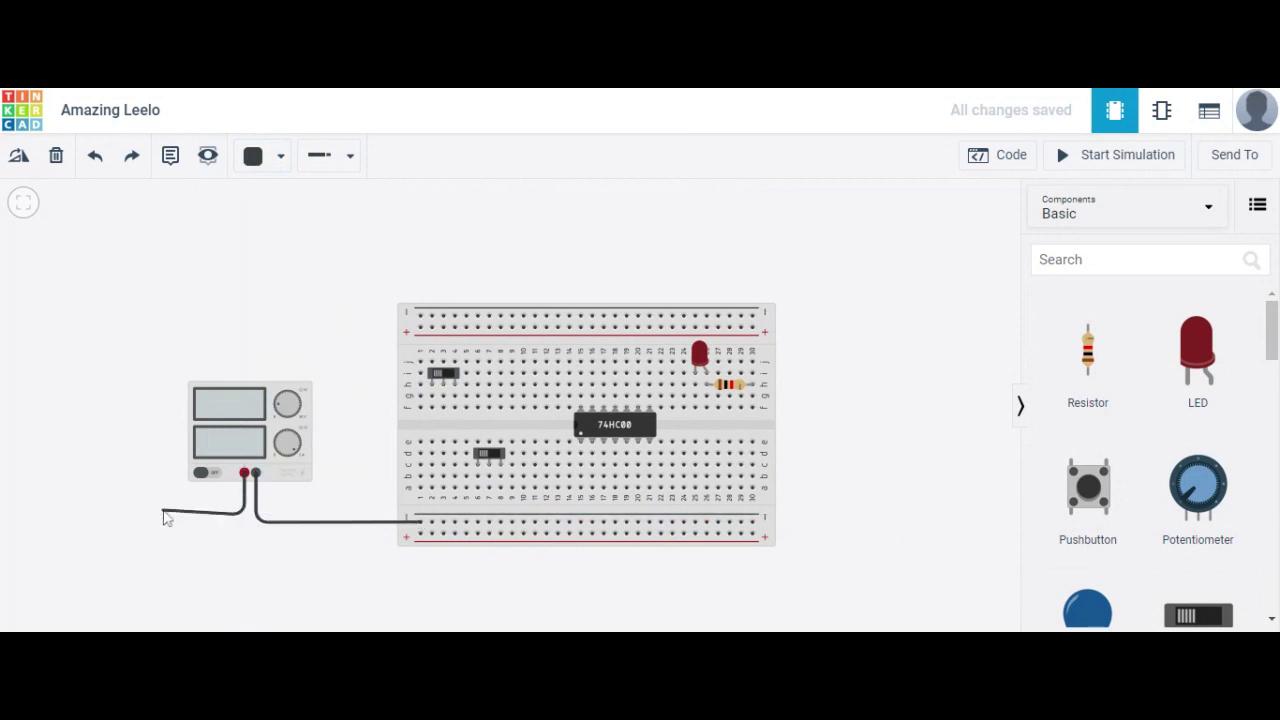
{"action": "left_click", "coordinate": [163, 514]}
{"action": "left_click", "coordinate": [157, 320]}
{"action": "left_click", "coordinate": [420, 328]}
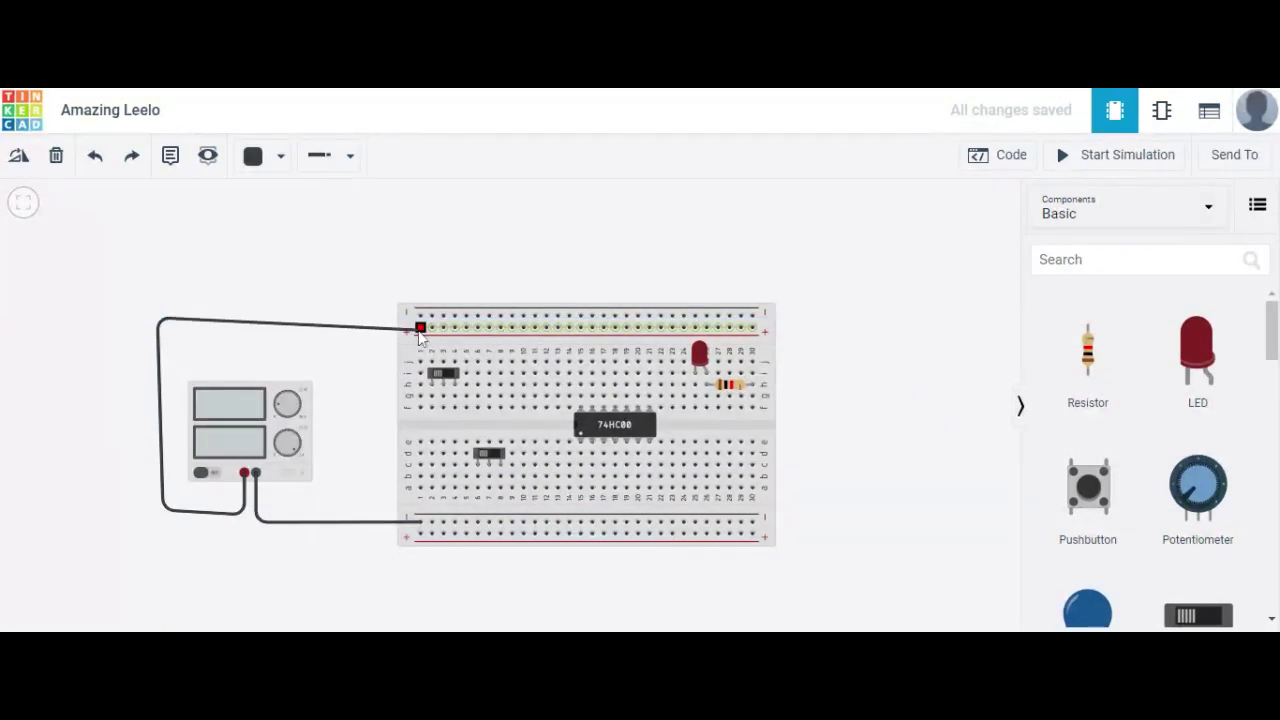
{"action": "left_click_drag", "start_coordinate": [157, 322], "coordinate": [166, 340]}
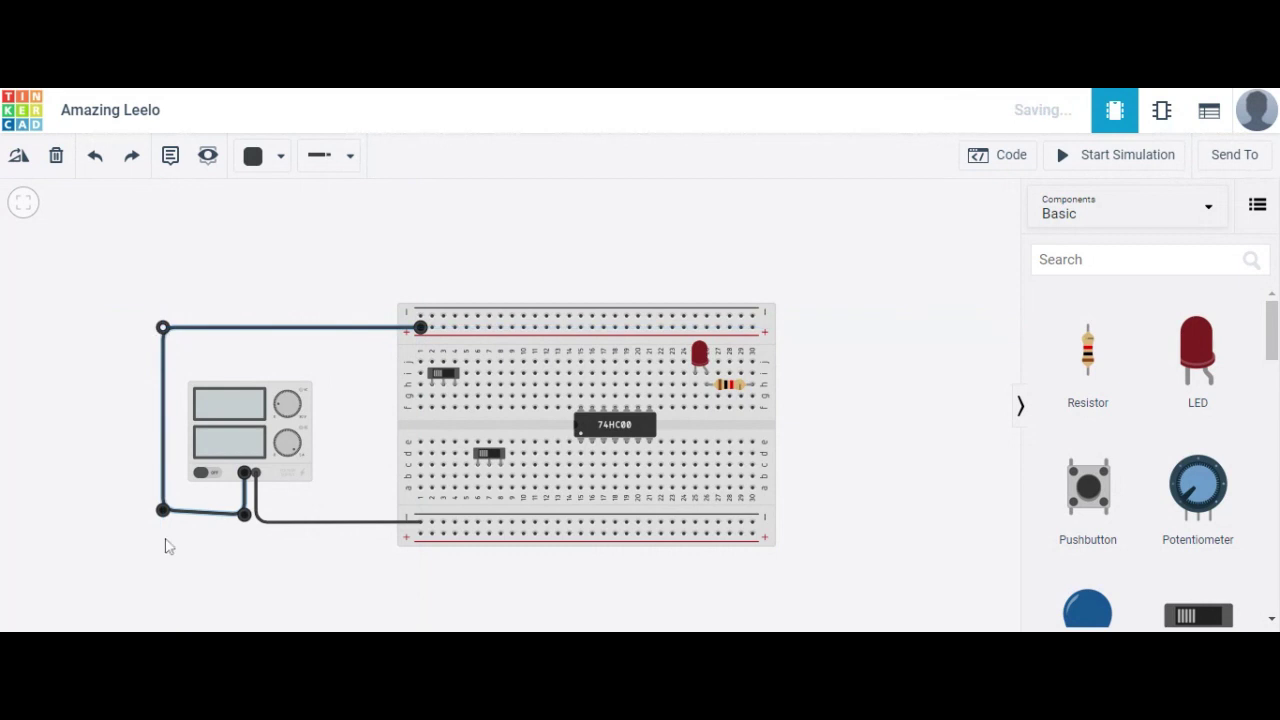
{"action": "left_click_drag", "start_coordinate": [164, 515], "coordinate": [163, 519]}
{"action": "left_click", "coordinate": [276, 166]}
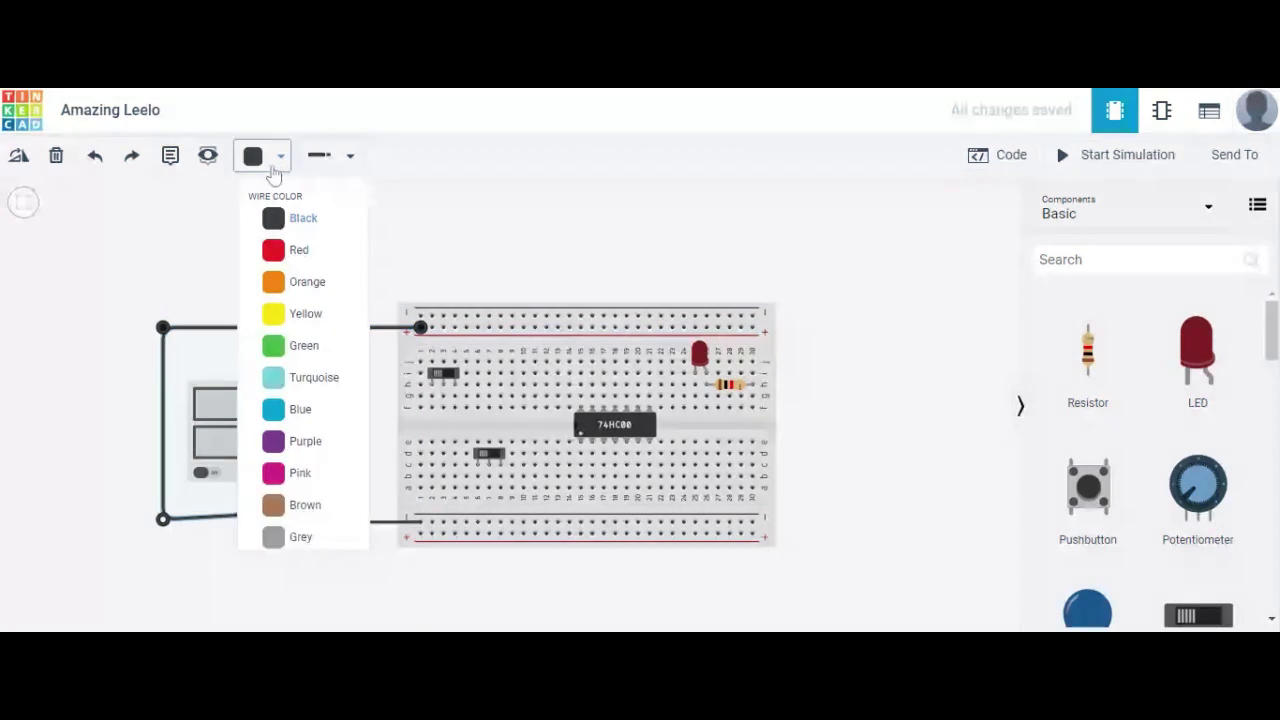
{"action": "left_click", "coordinate": [277, 249]}
{"action": "left_click", "coordinate": [250, 413]}
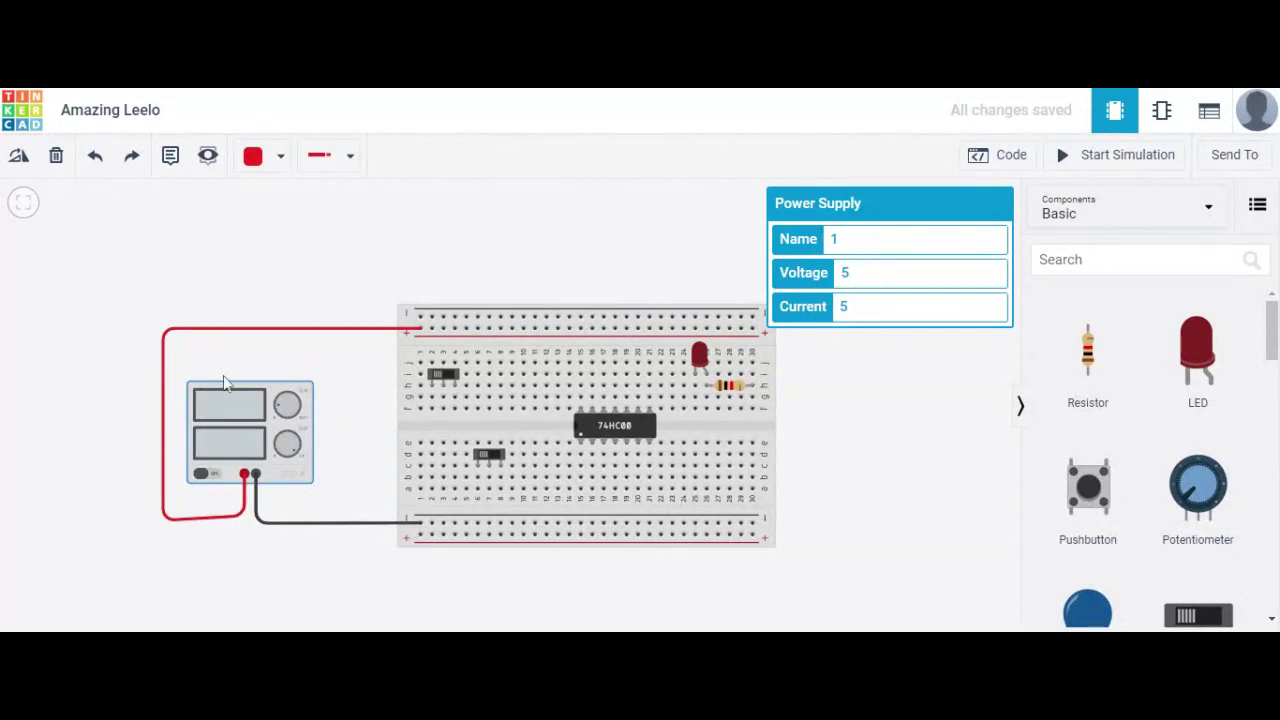
{"action": "left_click", "coordinate": [255, 357]}
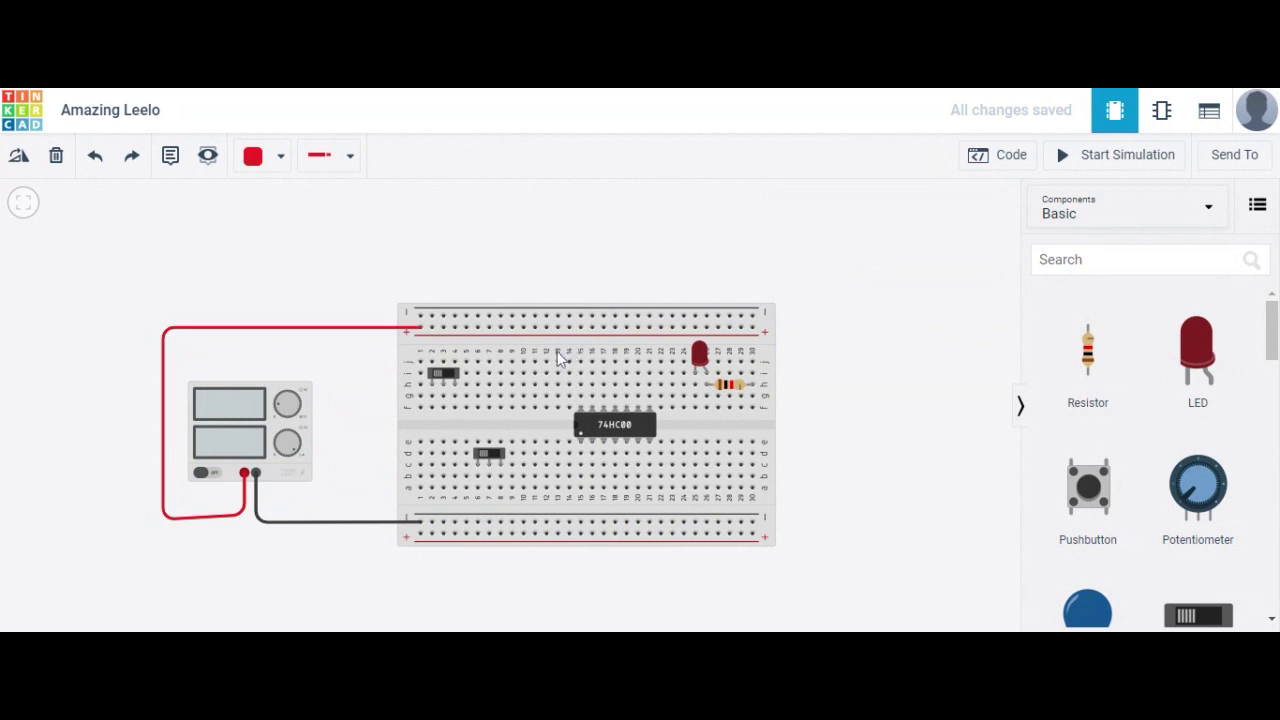
Add red wires from the upper positive rail to row j at column 15 for the chip and column 2 for the upper switch.
{"action": "left_click", "coordinate": [581, 328]}
{"action": "left_click", "coordinate": [581, 362]}
{"action": "left_click", "coordinate": [432, 328]}
{"action": "left_click", "coordinate": [432, 362]}
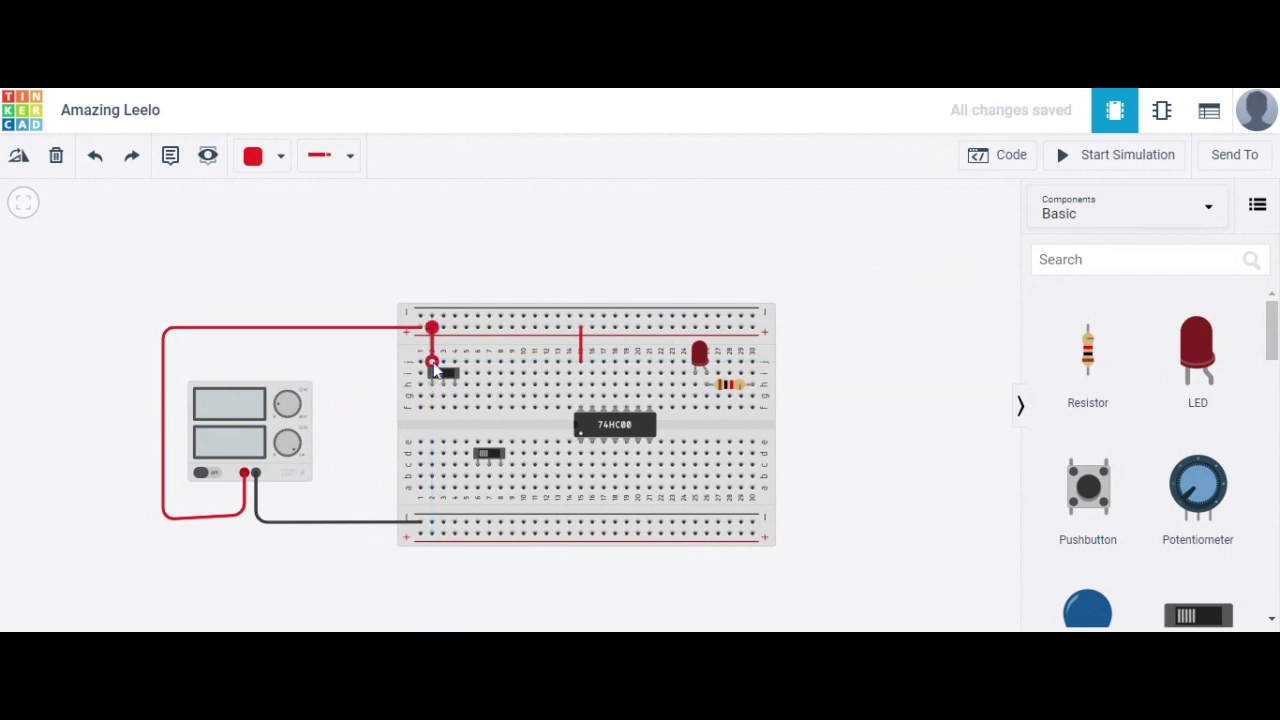
Add a red wire from the upper positive rail to row e at column 6 to power the lower slide switch.
{"action": "left_click", "coordinate": [478, 328]}
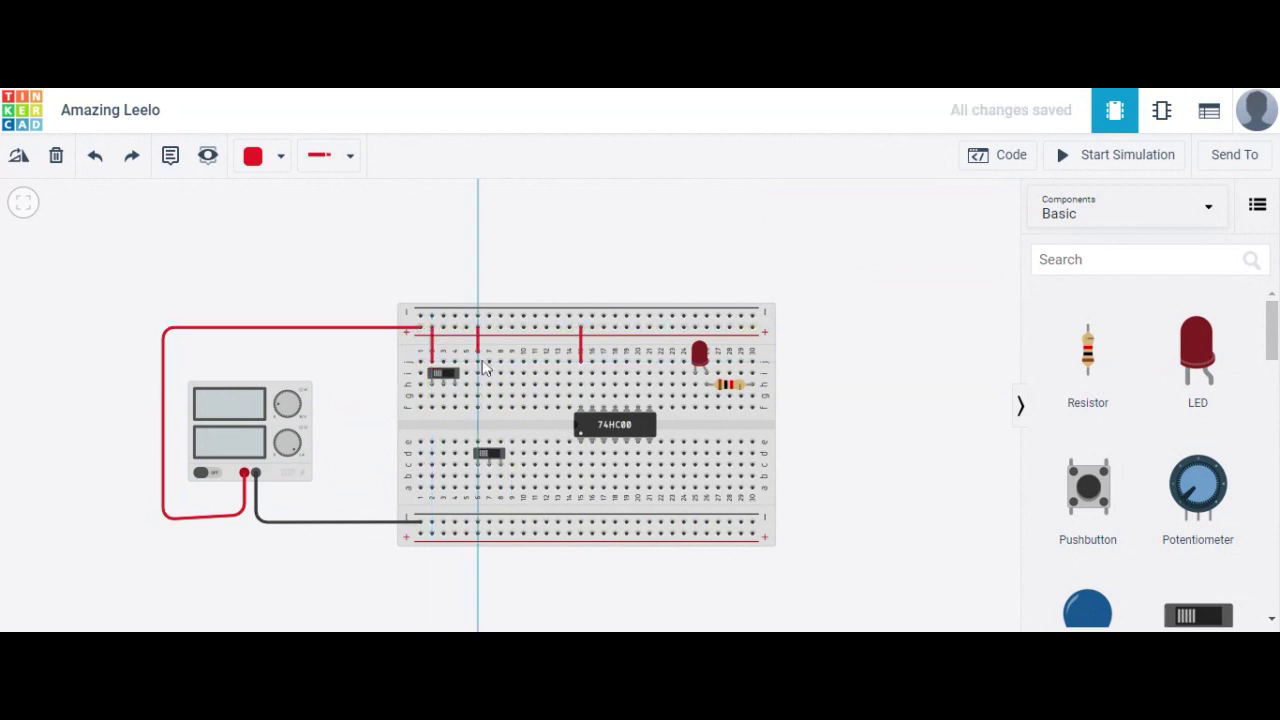
{"action": "left_click", "coordinate": [478, 442]}
{"action": "left_click", "coordinate": [450, 584]}
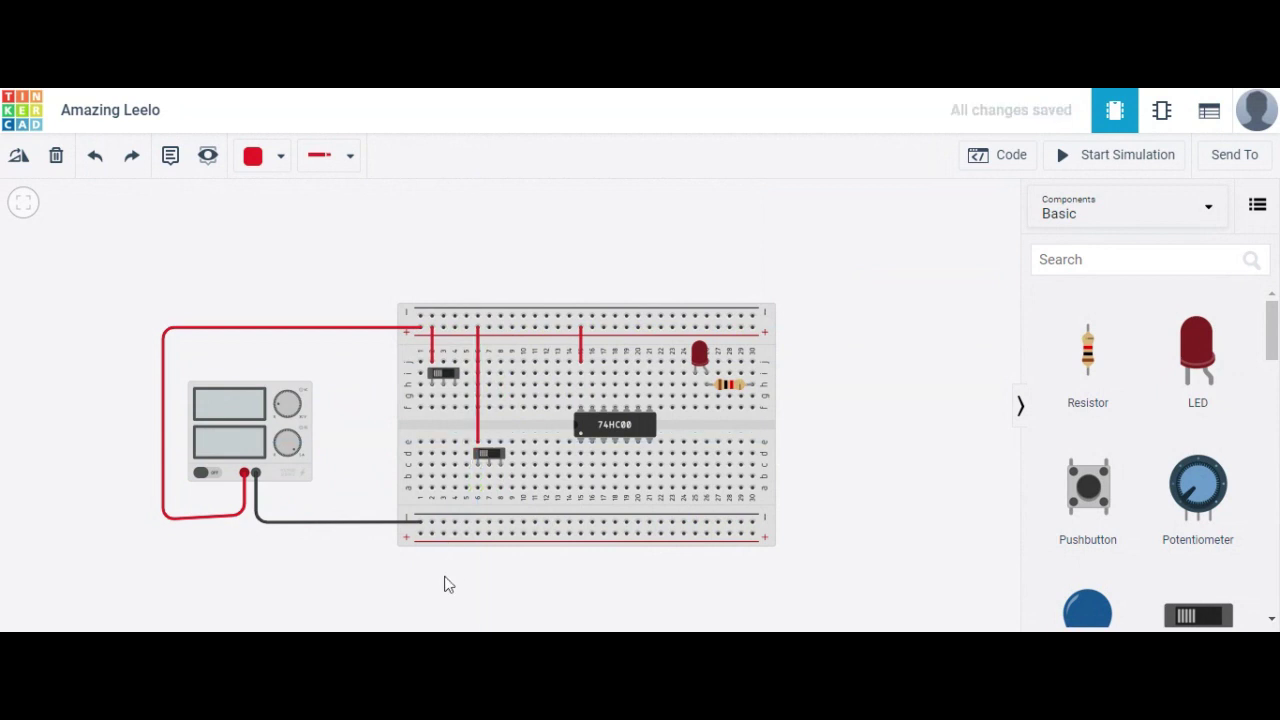
Add black wires to the lower negative rail from the chip's column 21, row b, and from the LED's column 25, row f.
{"action": "left_click", "coordinate": [282, 163]}
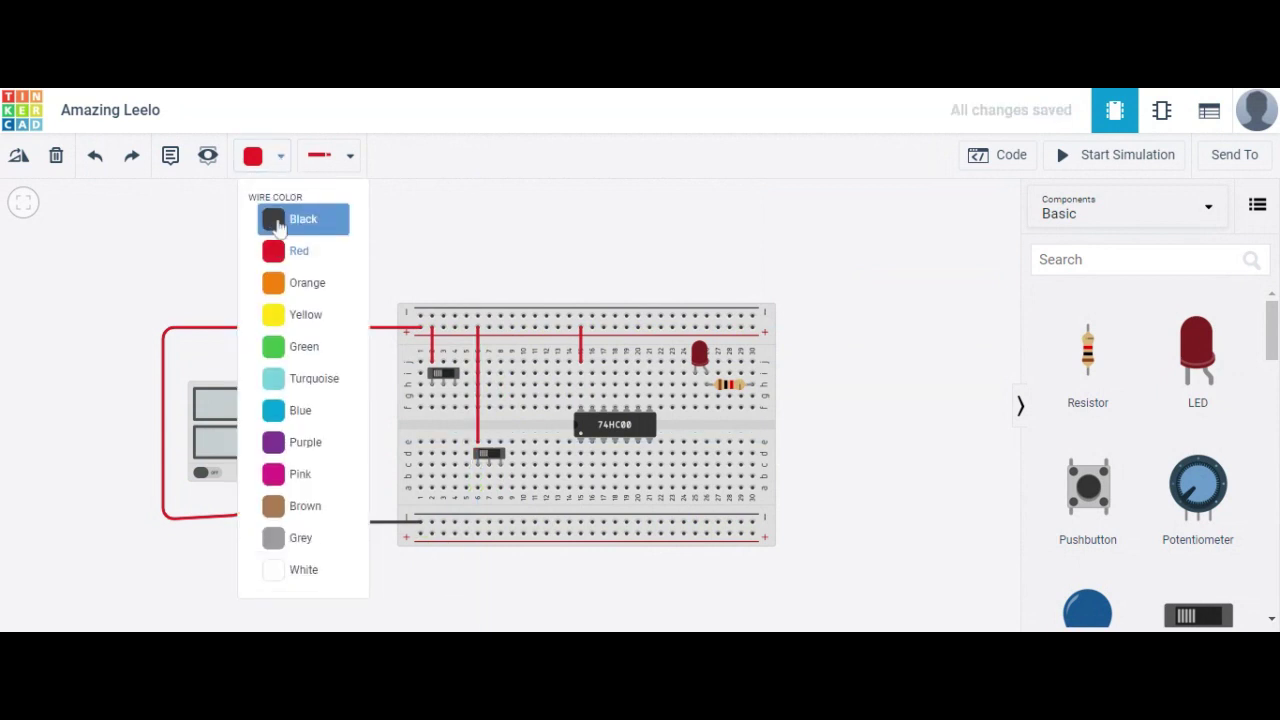
{"action": "left_click", "coordinate": [272, 214]}
{"action": "left_click", "coordinate": [650, 455]}
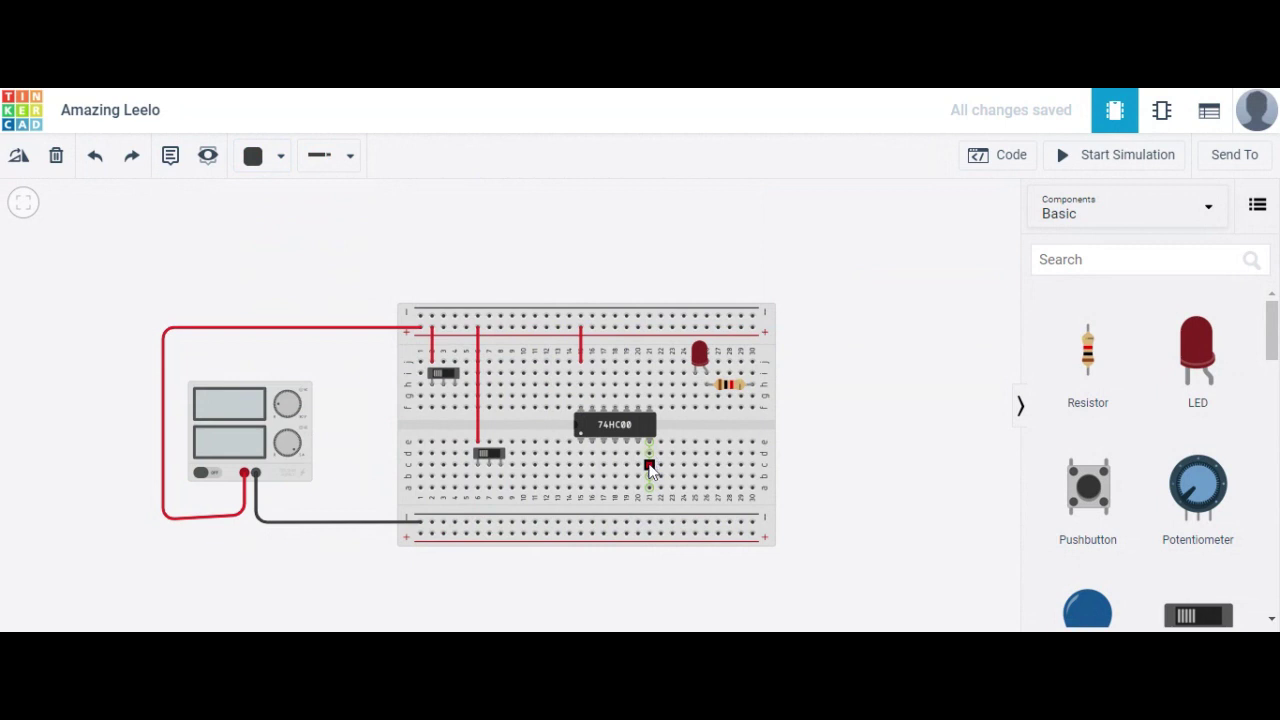
{"action": "left_click", "coordinate": [649, 521]}
{"action": "left_click", "coordinate": [695, 407]}
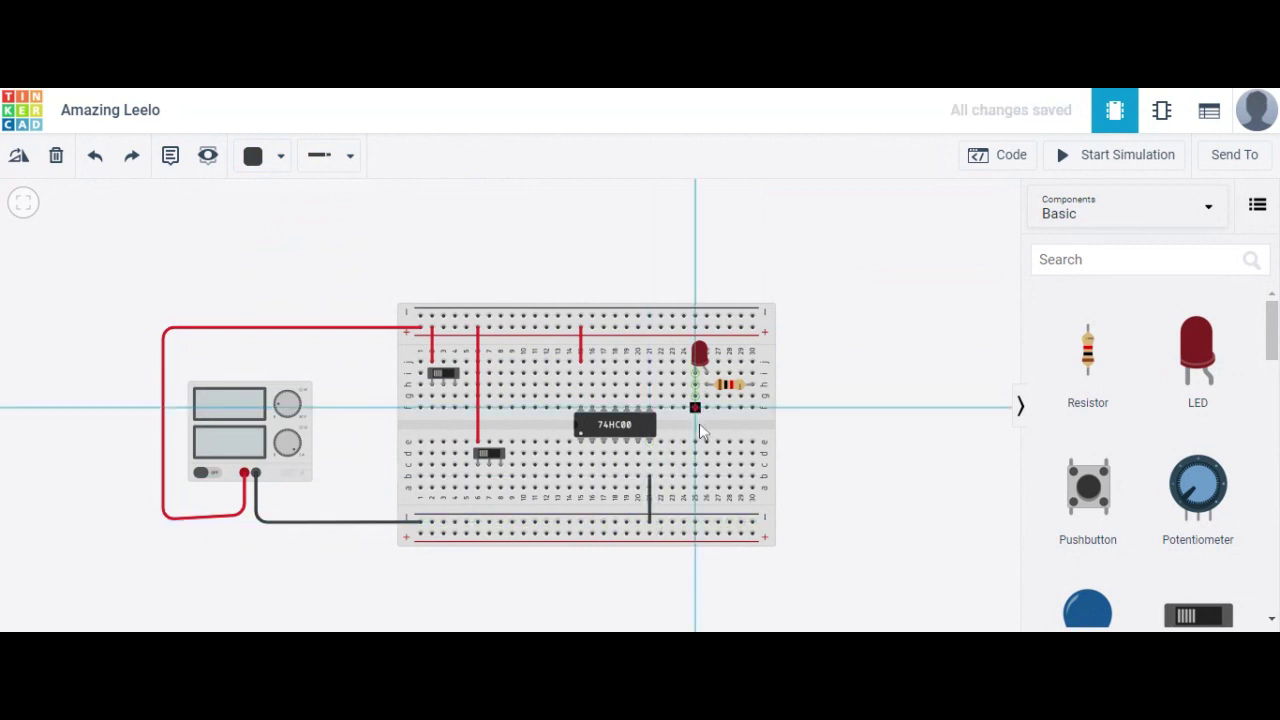
{"action": "left_click", "coordinate": [696, 521]}
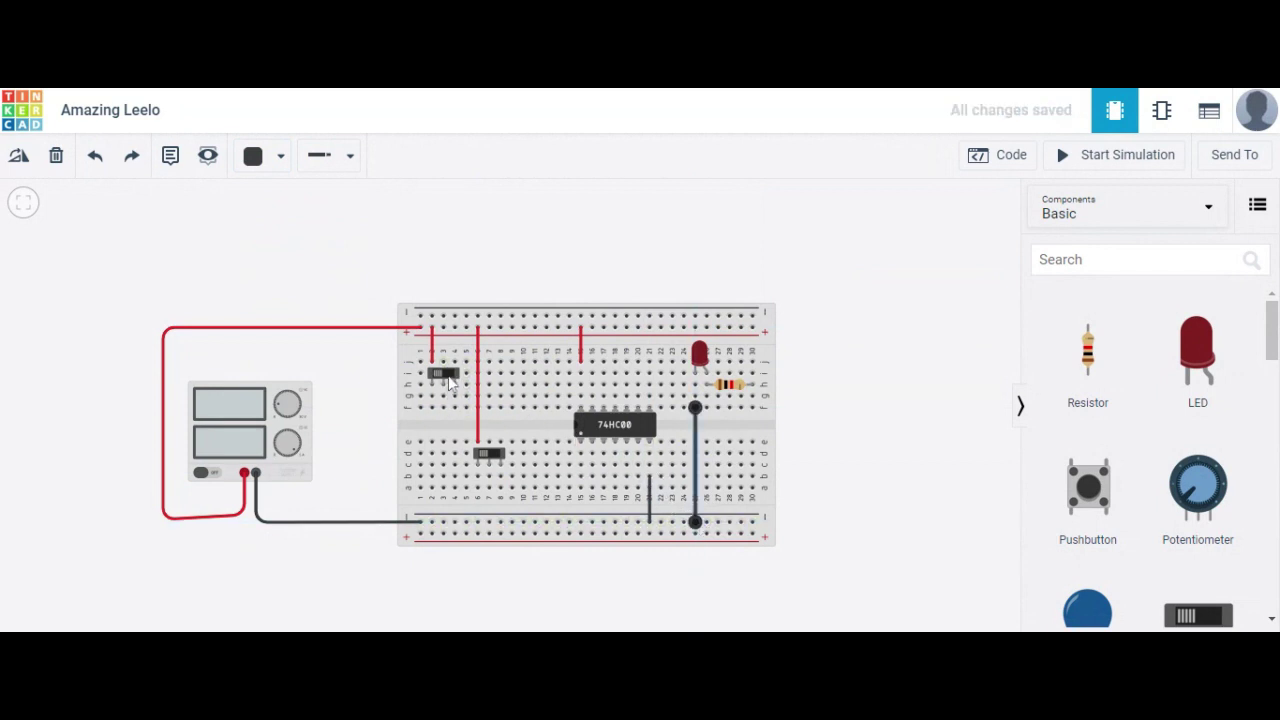
Ground both slide switches with black wires to the lower negative rail from column 4, row f, and column 8, row a.
{"action": "left_click", "coordinate": [455, 410]}
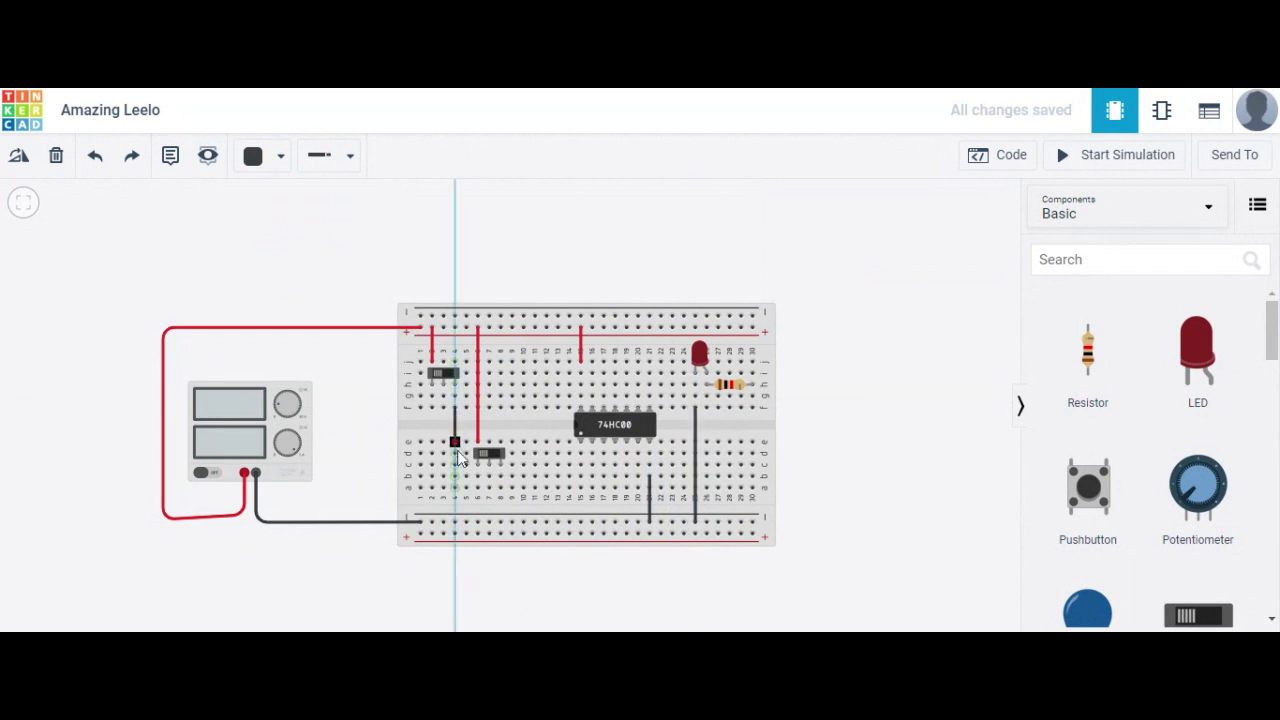
{"action": "left_click", "coordinate": [455, 522]}
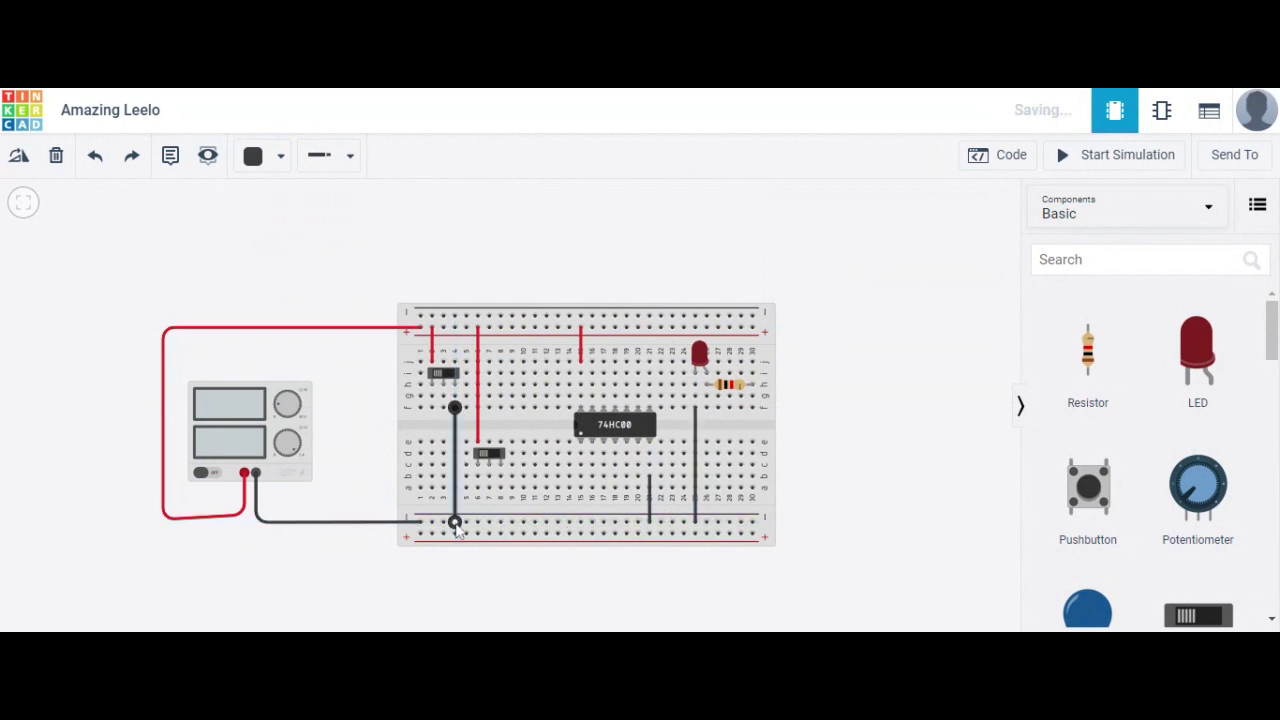
{"action": "left_click", "coordinate": [500, 489]}
{"action": "left_click", "coordinate": [500, 522]}
{"action": "left_click", "coordinate": [483, 580]}
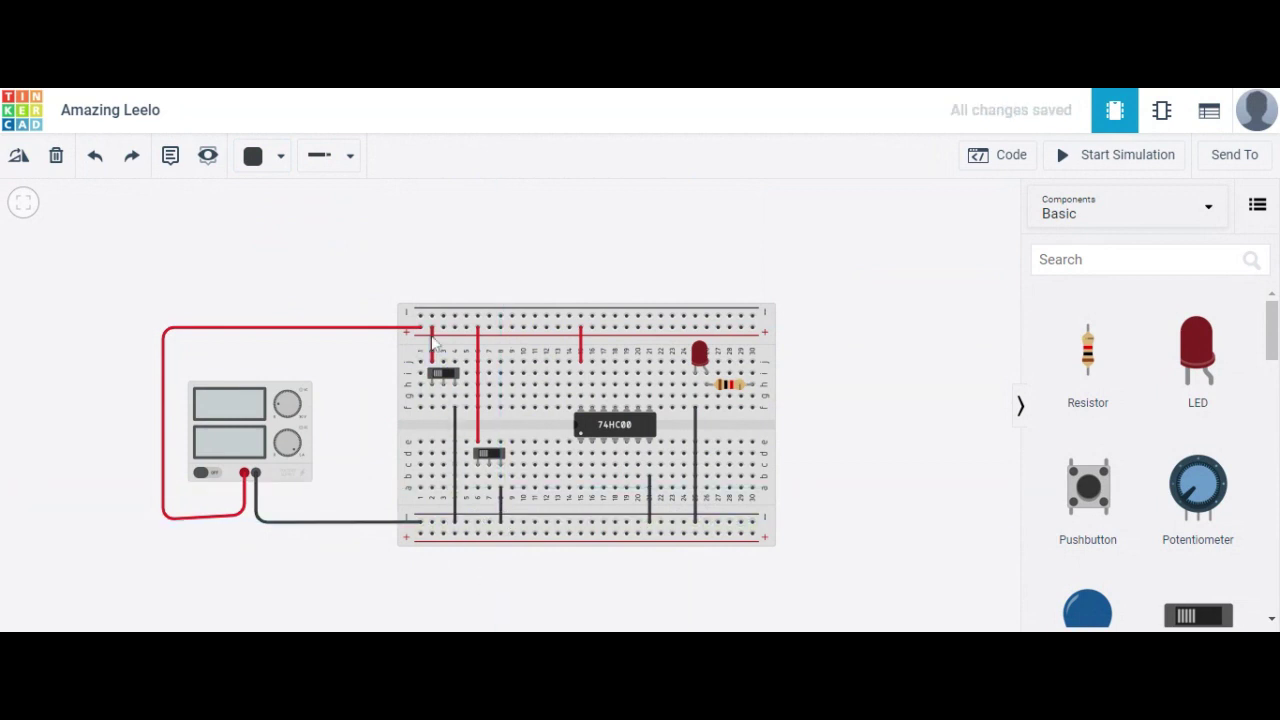
Add green wires from the upper switch's column 3, row g, to column 15, row c, and from the lower switch's column 7 to column 16, row b.
{"action": "left_click", "coordinate": [276, 158]}
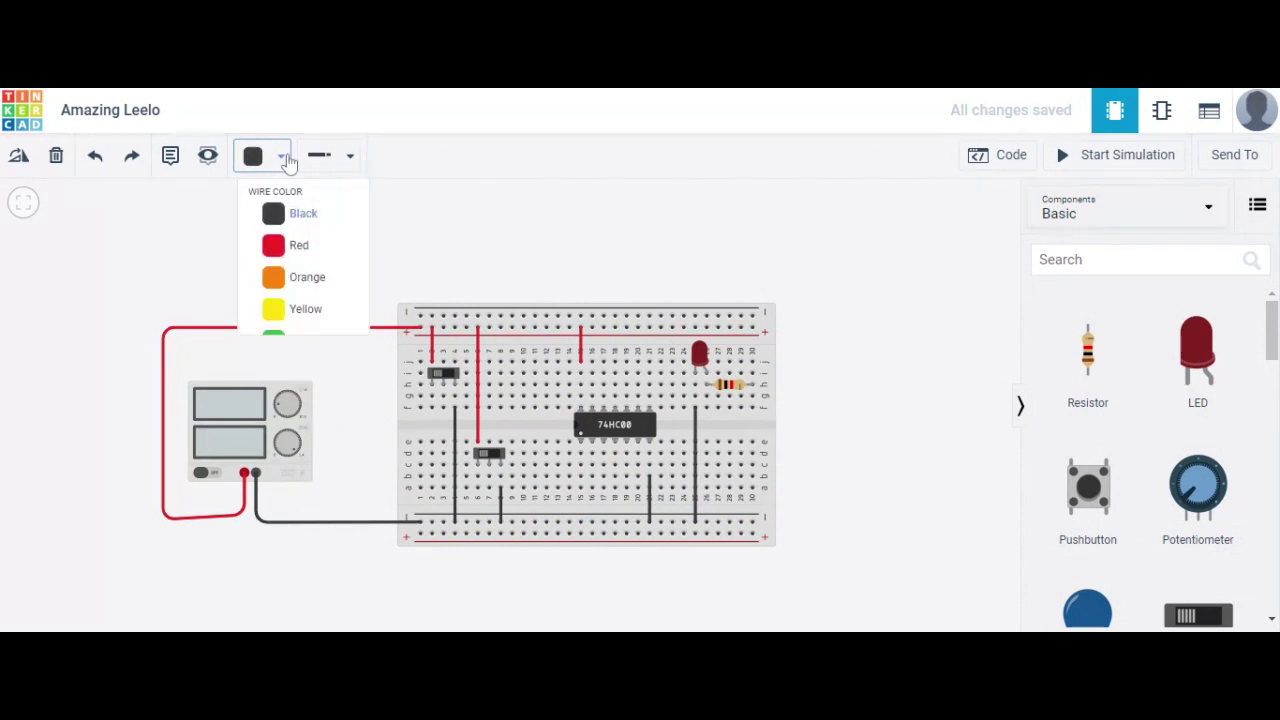
{"action": "left_click", "coordinate": [283, 346]}
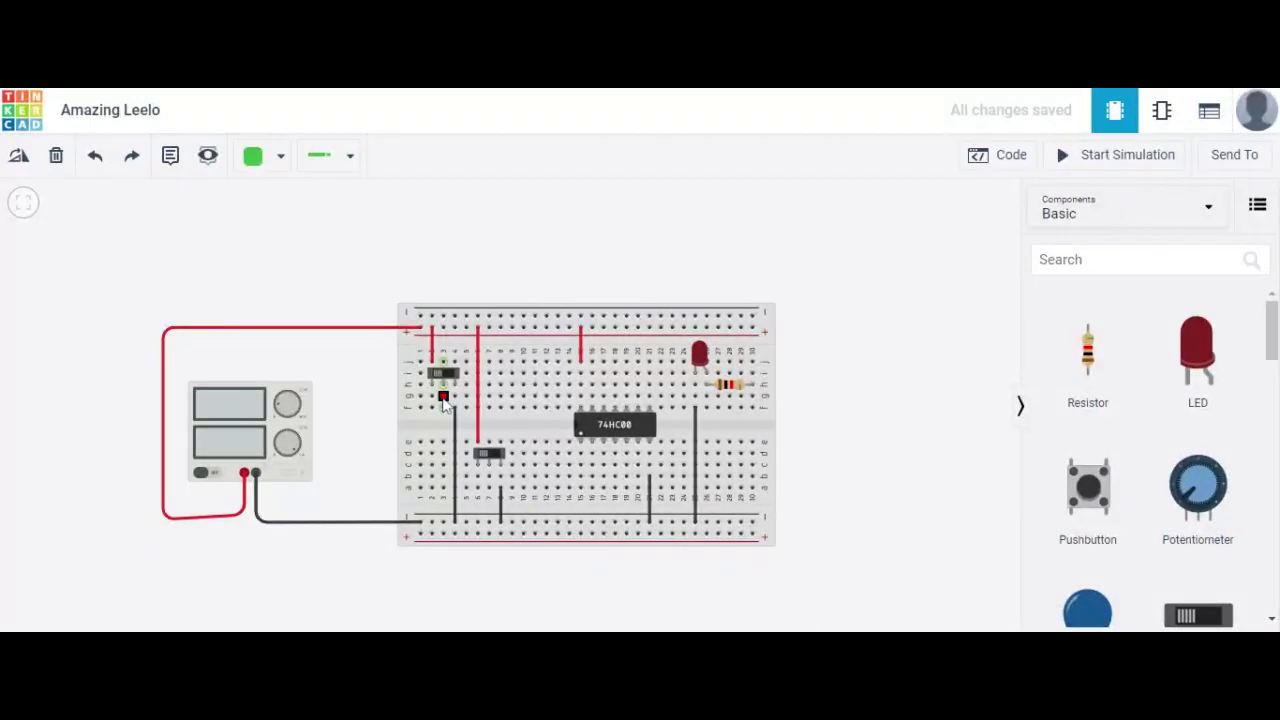
{"action": "left_click", "coordinate": [443, 396]}
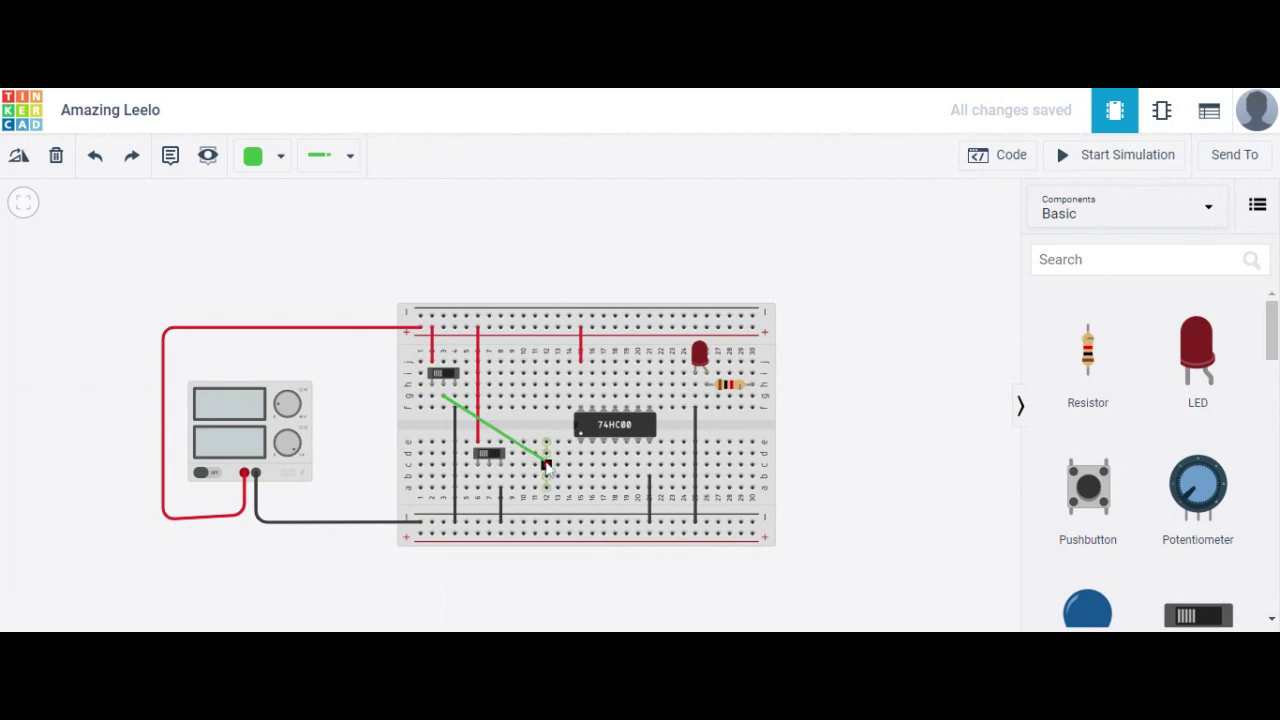
{"action": "left_click", "coordinate": [581, 466]}
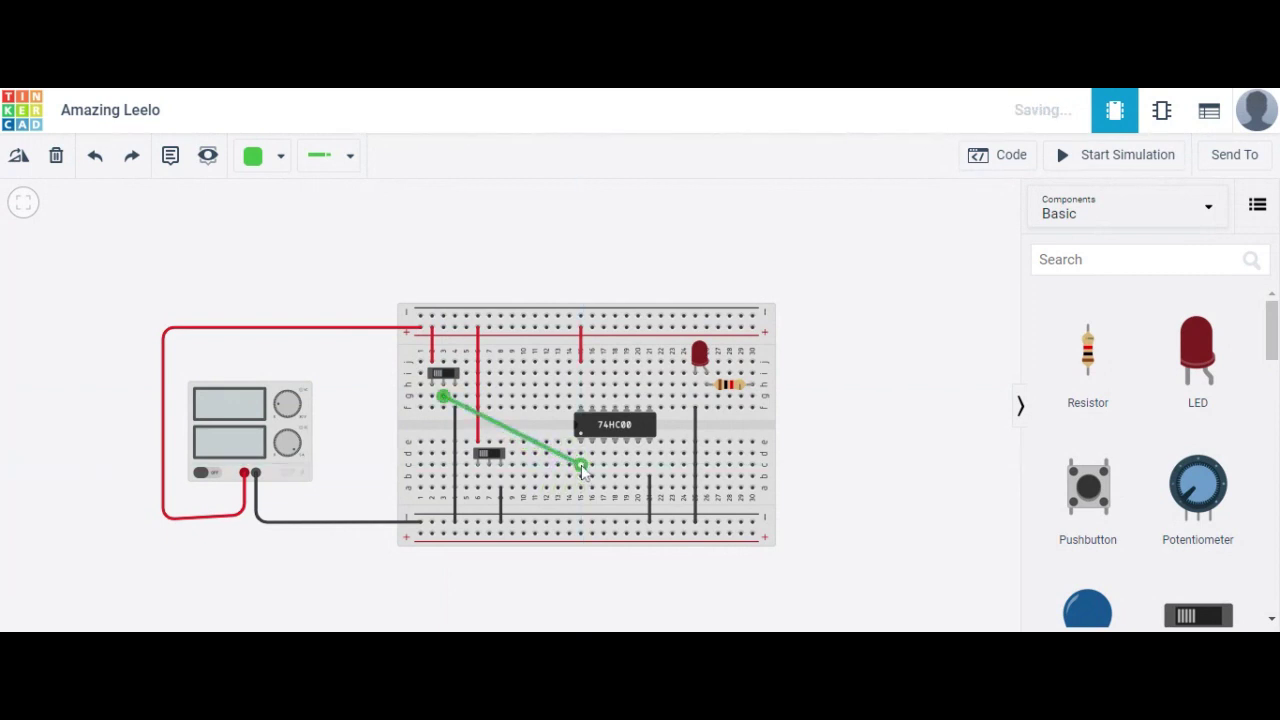
{"action": "left_click", "coordinate": [500, 488]}
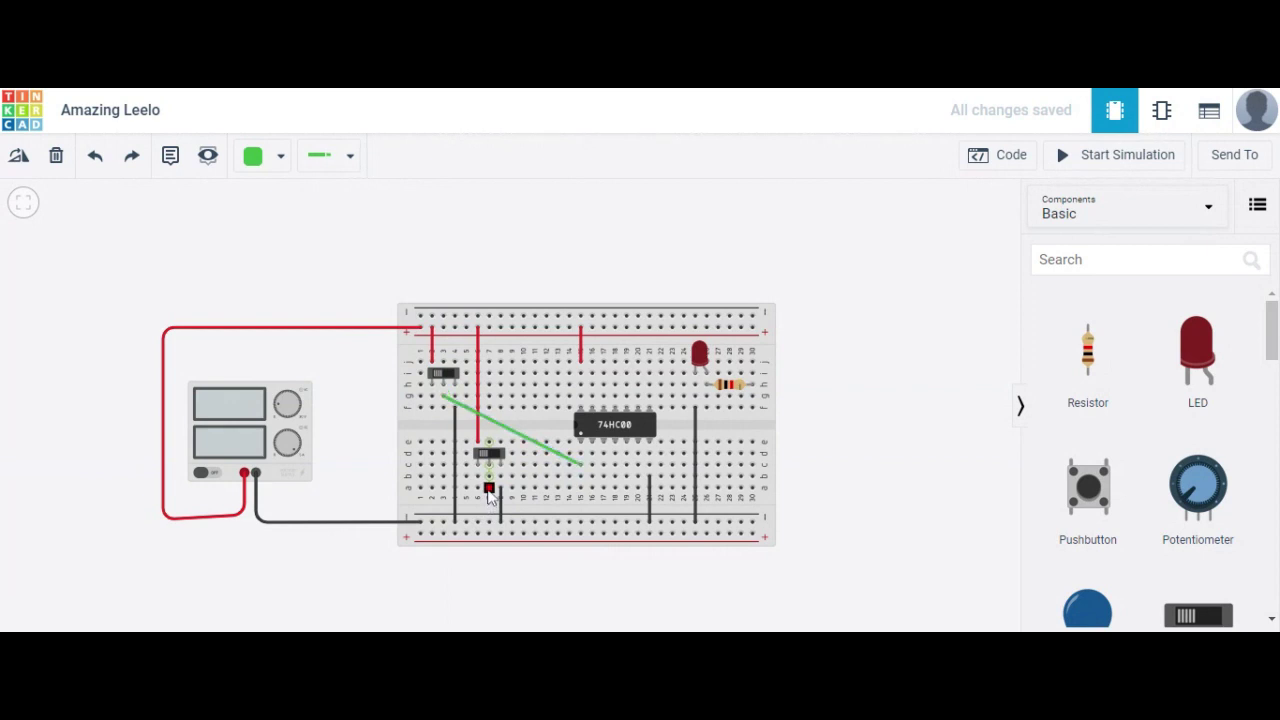
{"action": "left_click", "coordinate": [592, 478]}
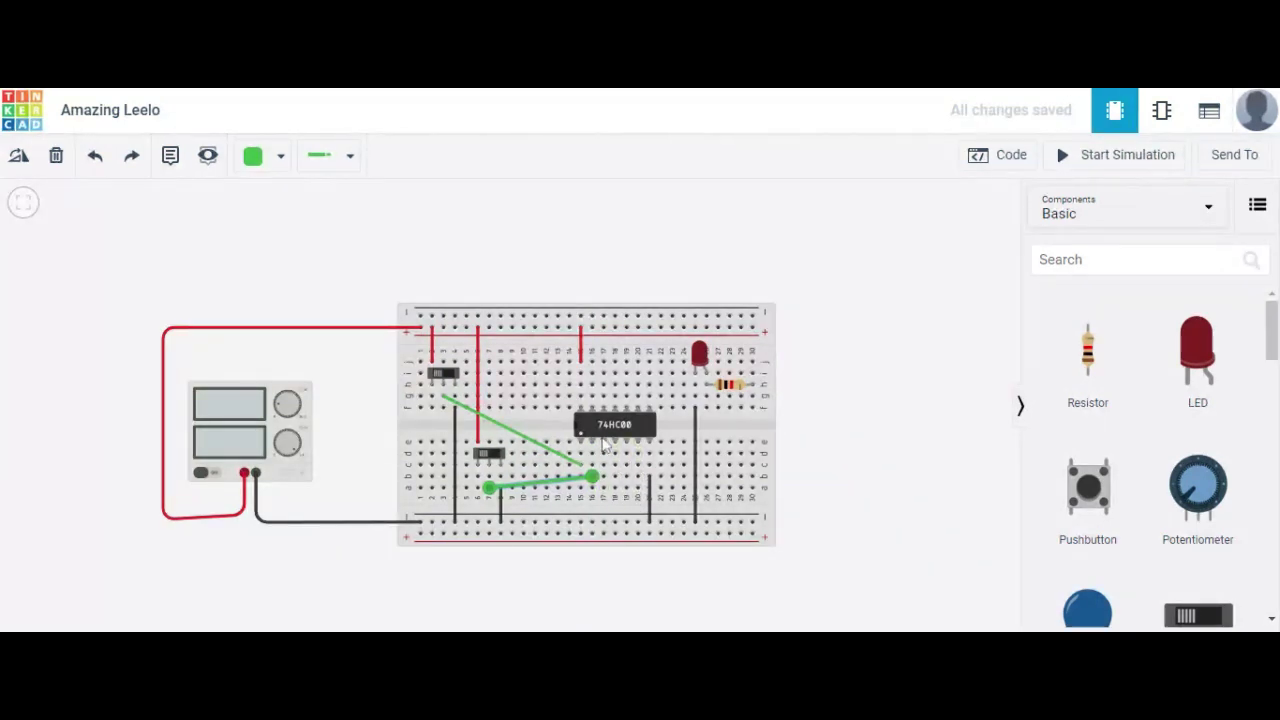
Route a green wire from the chip's output at column 17, row d, to the resistor's column 30, row f, with one bend.
{"action": "left_click", "coordinate": [601, 453]}
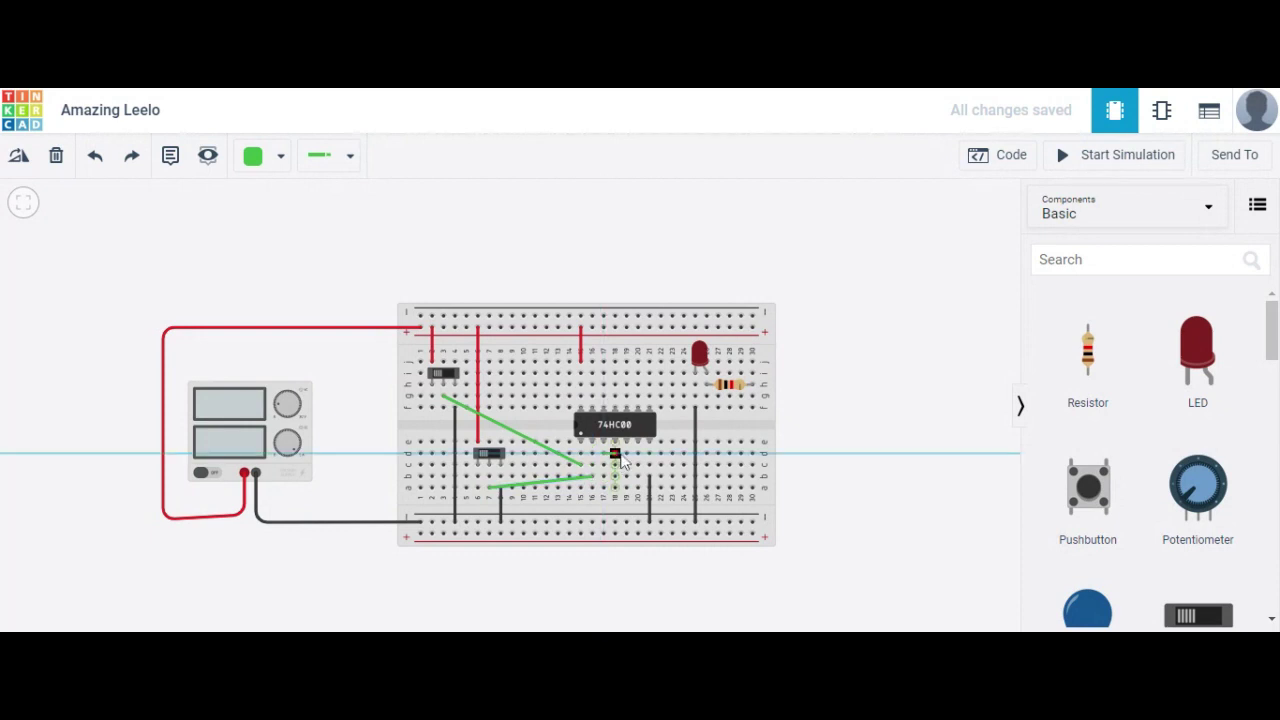
{"action": "left_click", "coordinate": [753, 410]}
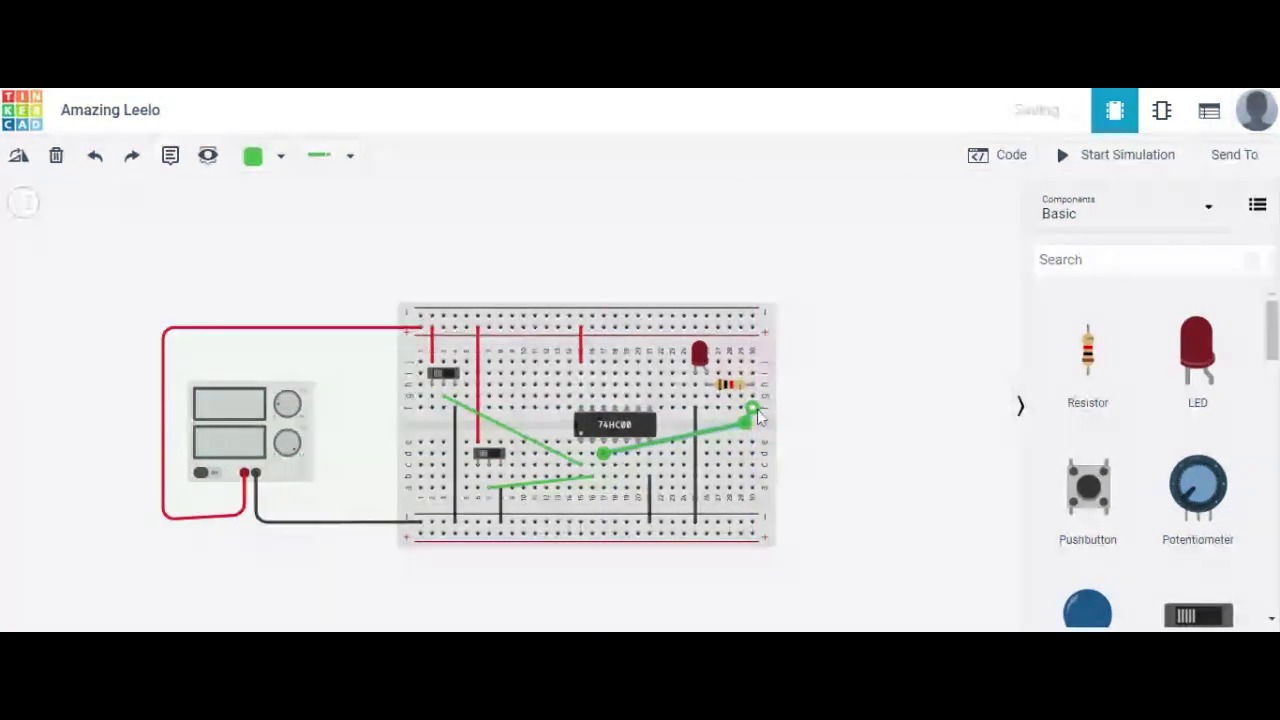
{"action": "left_click", "coordinate": [831, 358]}
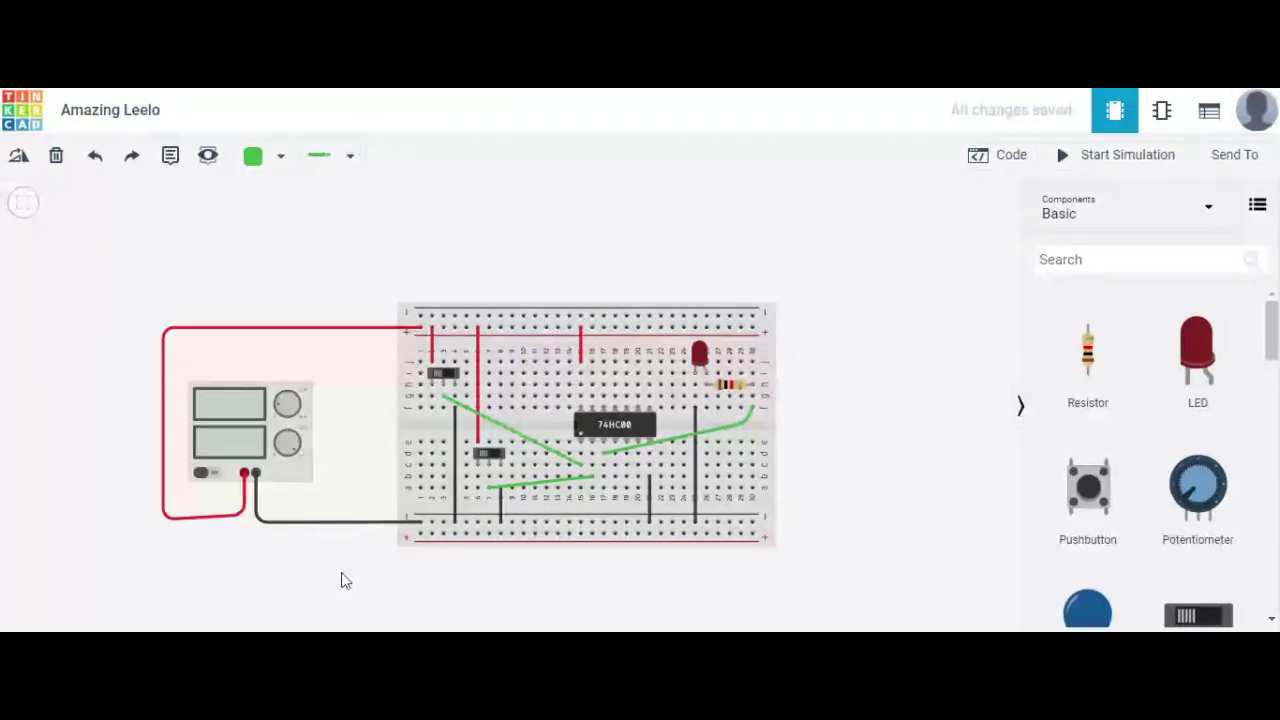
Start the simulation and test the LED by flipping the upper slide switch, returning it, and flipping the lower slide switch.
{"action": "left_click", "coordinate": [1060, 163]}
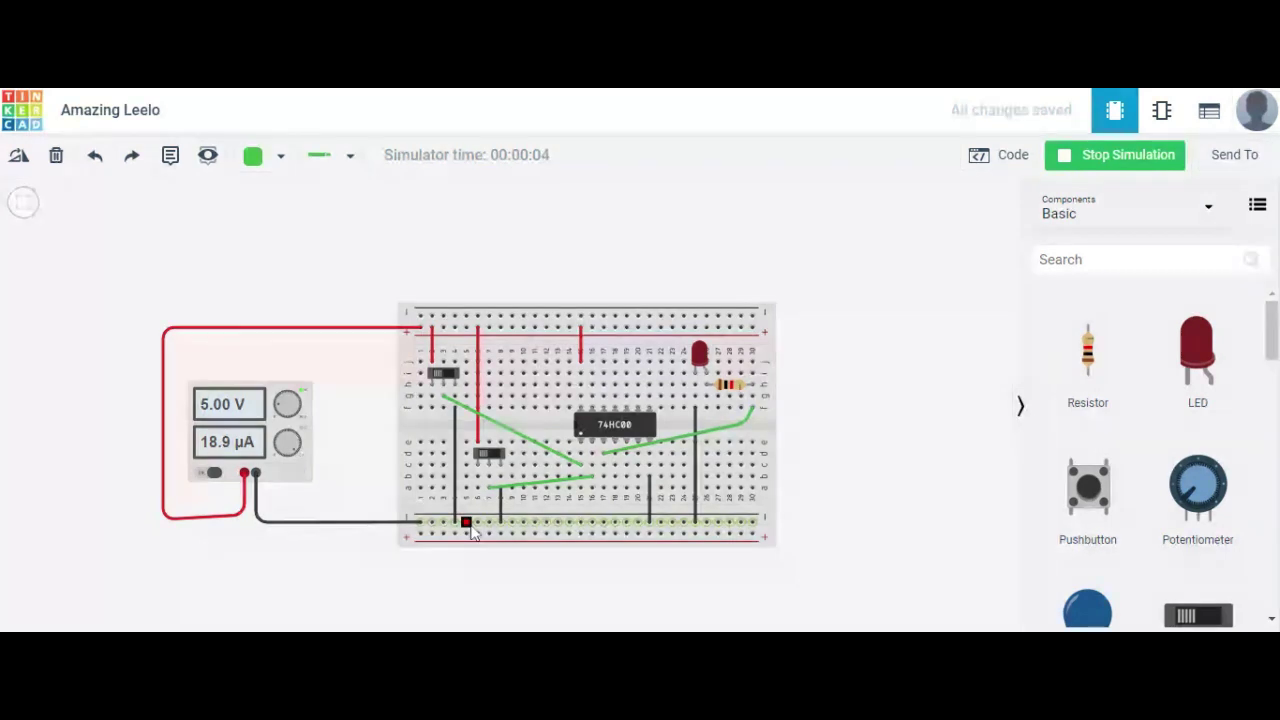
{"action": "left_click", "coordinate": [432, 390]}
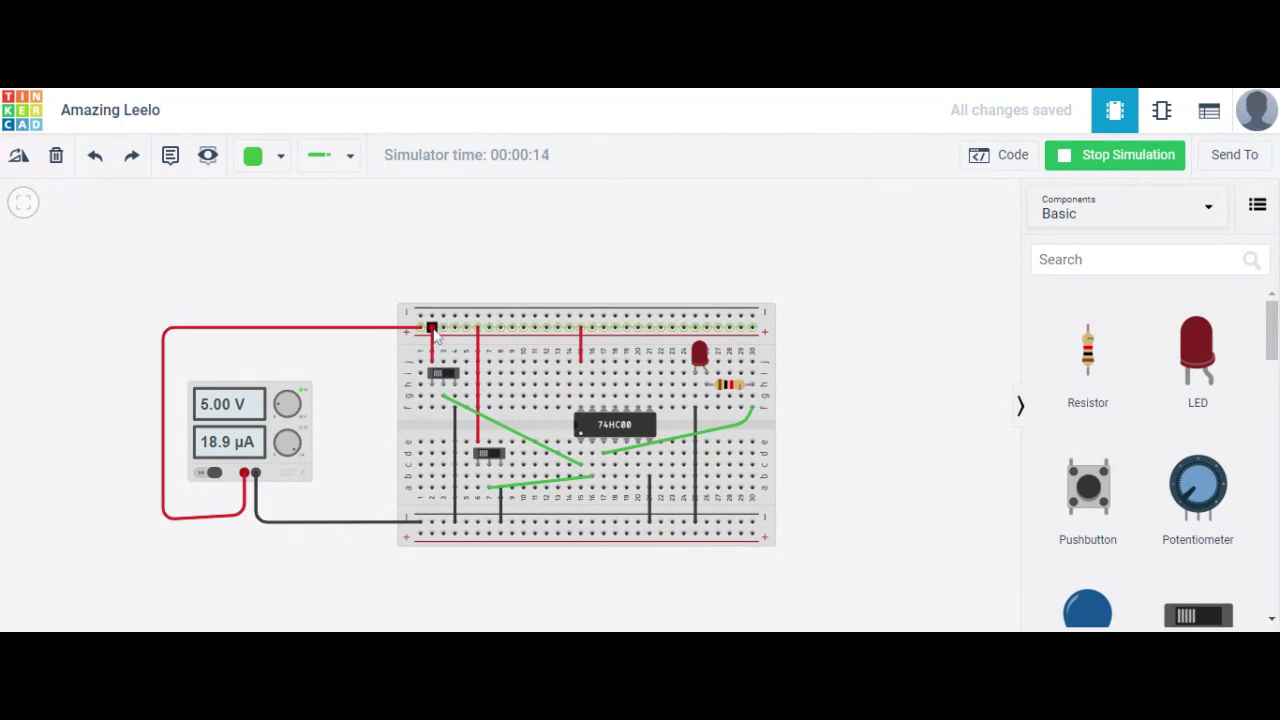
{"action": "left_click", "coordinate": [432, 329]}
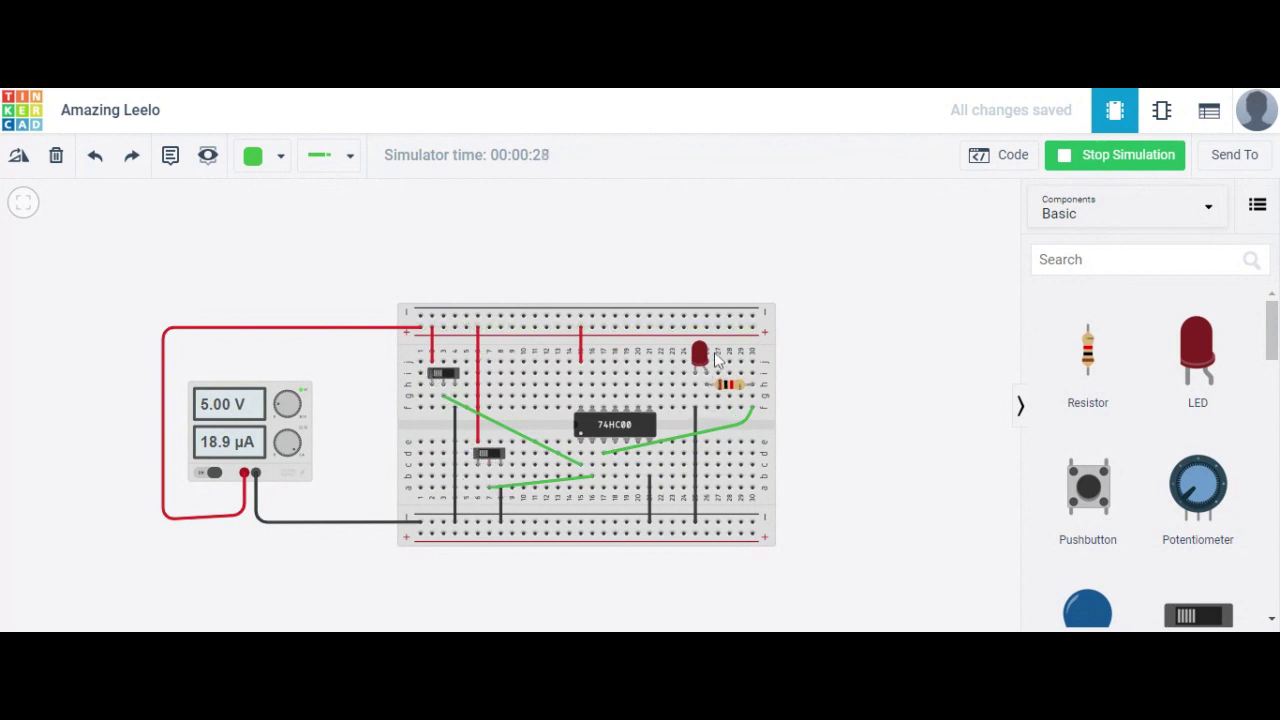
{"action": "left_click", "coordinate": [447, 376]}
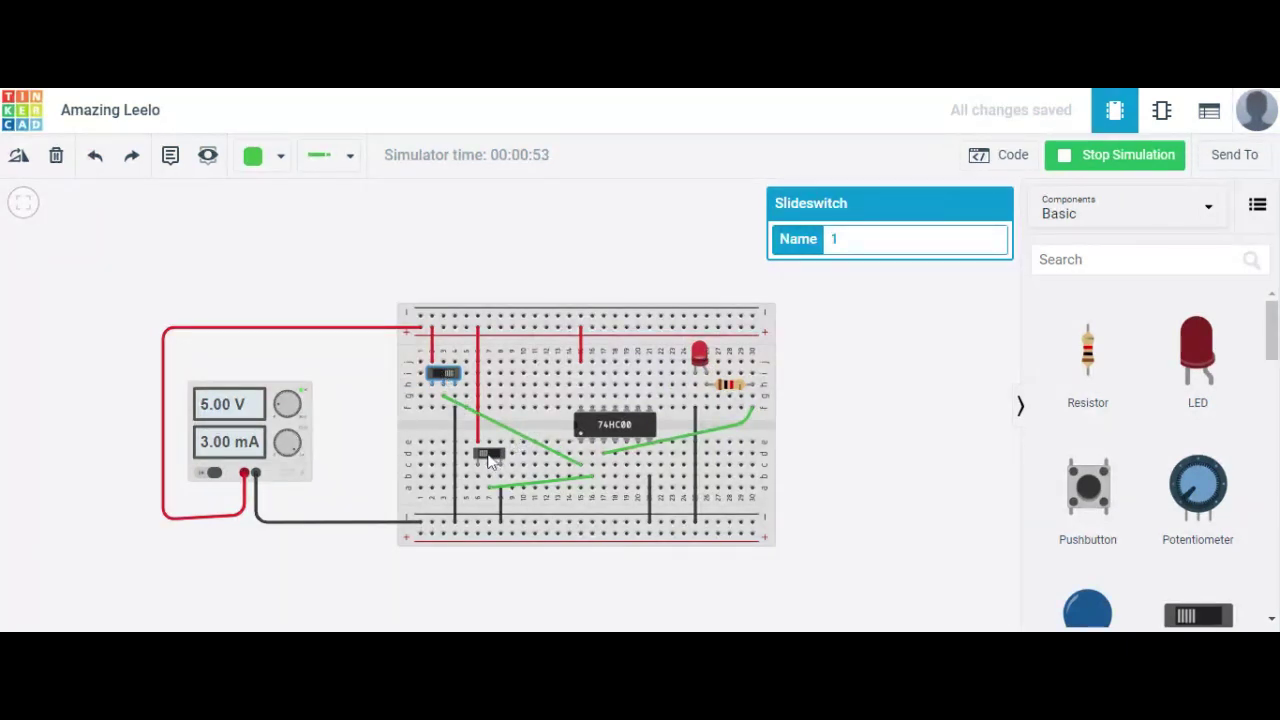
{"action": "left_click", "coordinate": [443, 372]}
{"action": "left_click", "coordinate": [497, 463]}
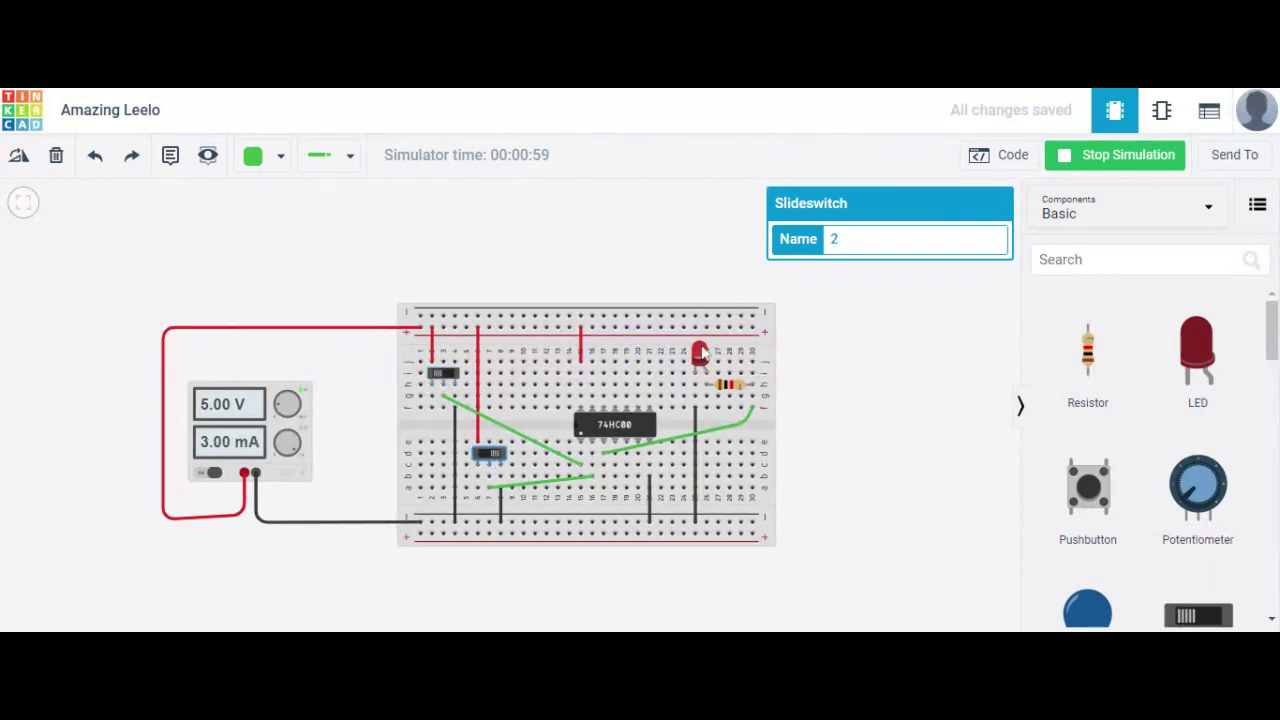
Flip the two slide switches through further input combinations to check the LED, and stop the simulation.
{"action": "left_click", "coordinate": [450, 375]}
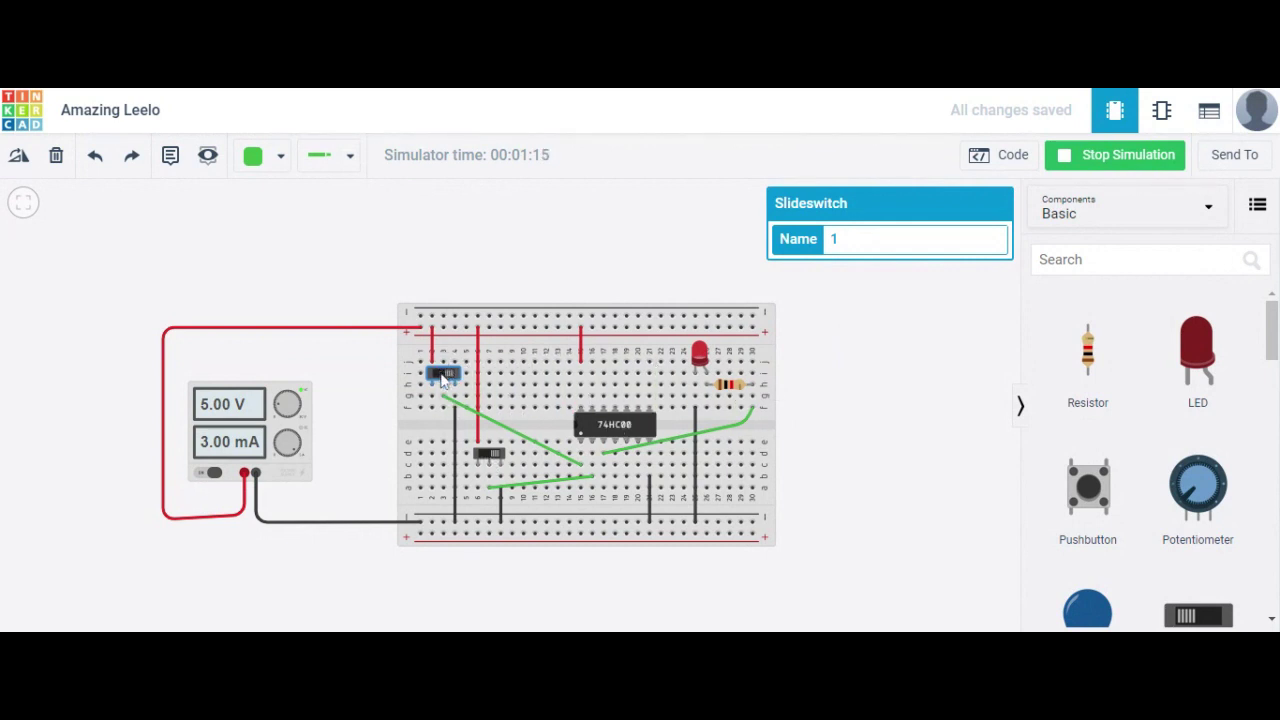
{"action": "left_click", "coordinate": [488, 457]}
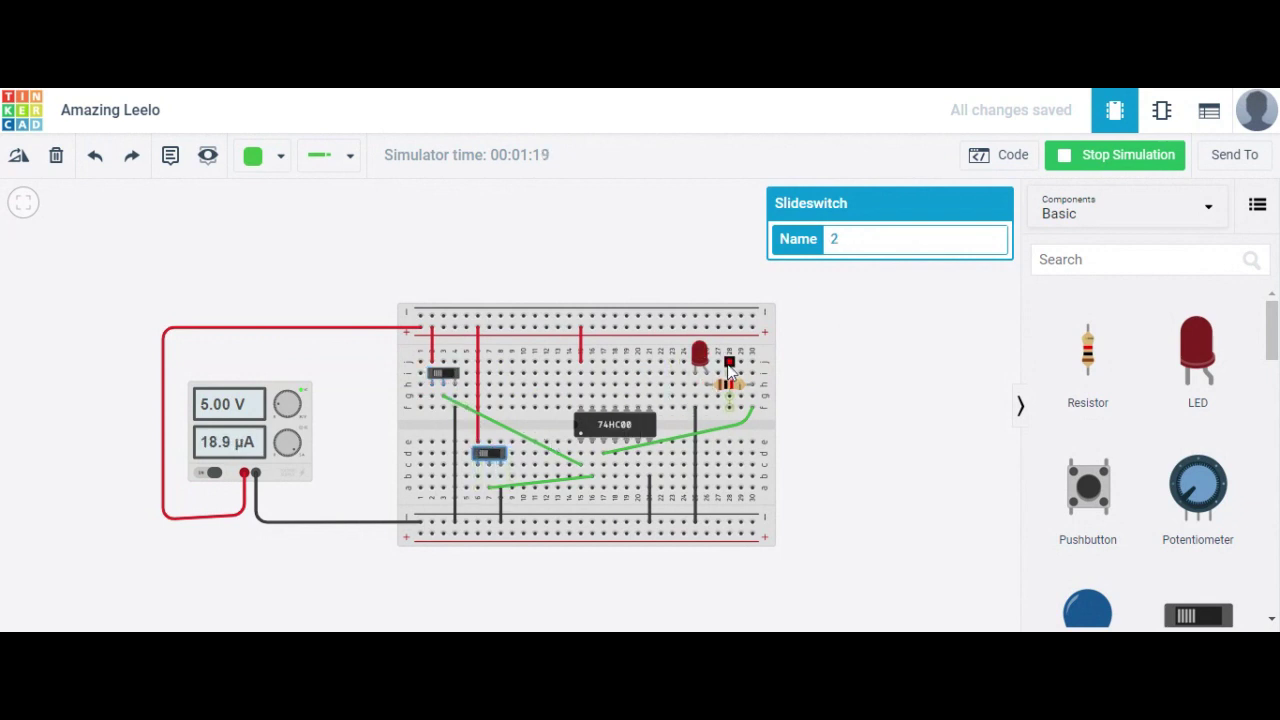
{"action": "left_click", "coordinate": [447, 375]}
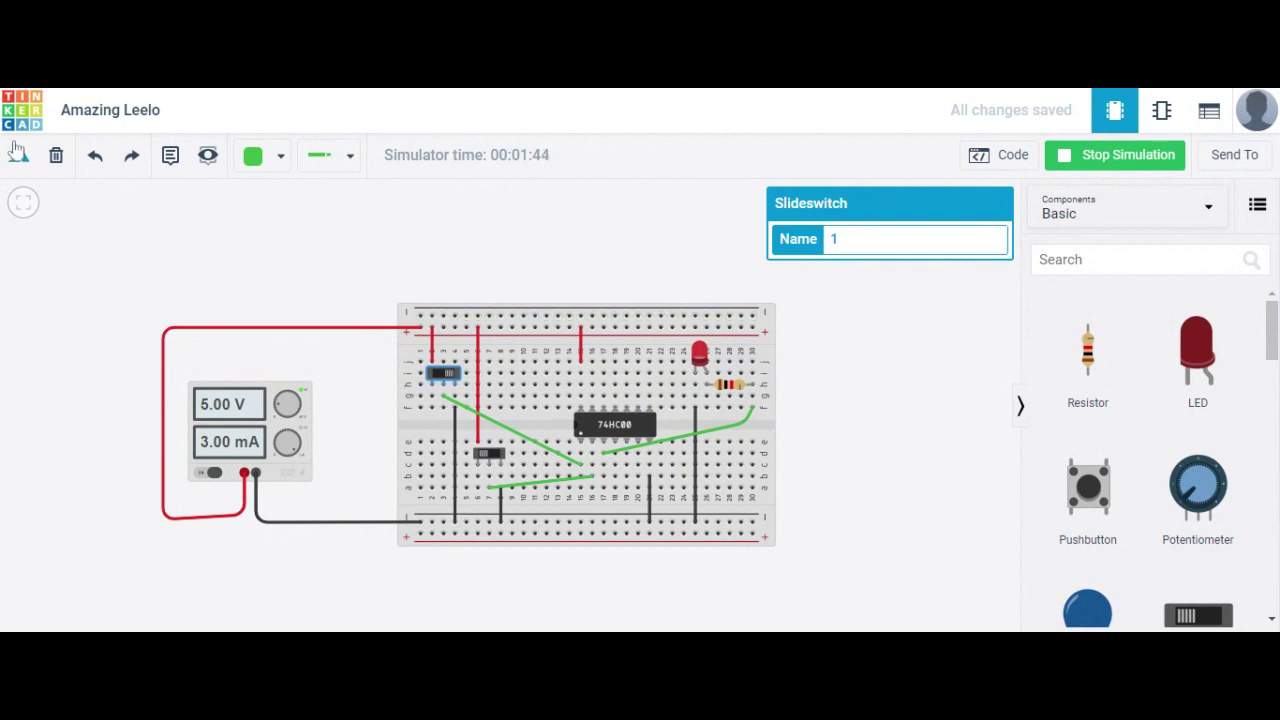
{"action": "left_click", "coordinate": [1090, 163]}
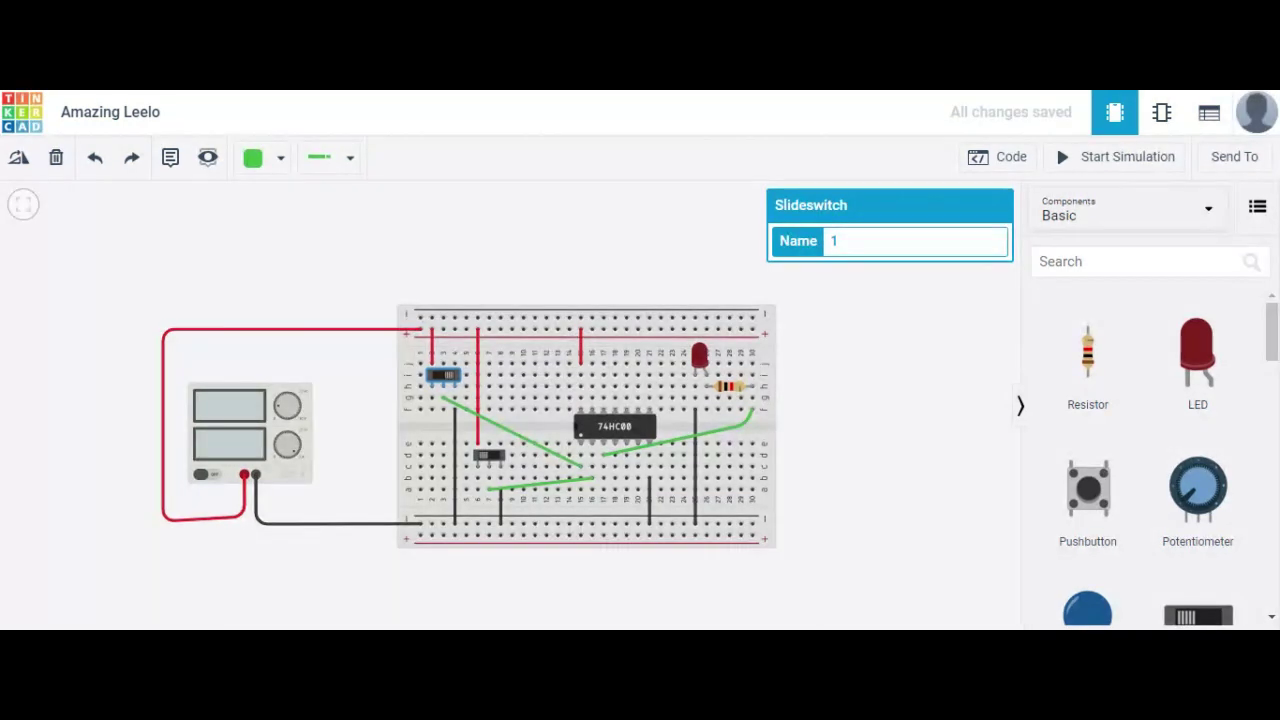
Create a new circuit from the dashboard's Circuits list and place a Breadboard Small in the workspace.
{"action": "left_click", "coordinate": [33, 117]}
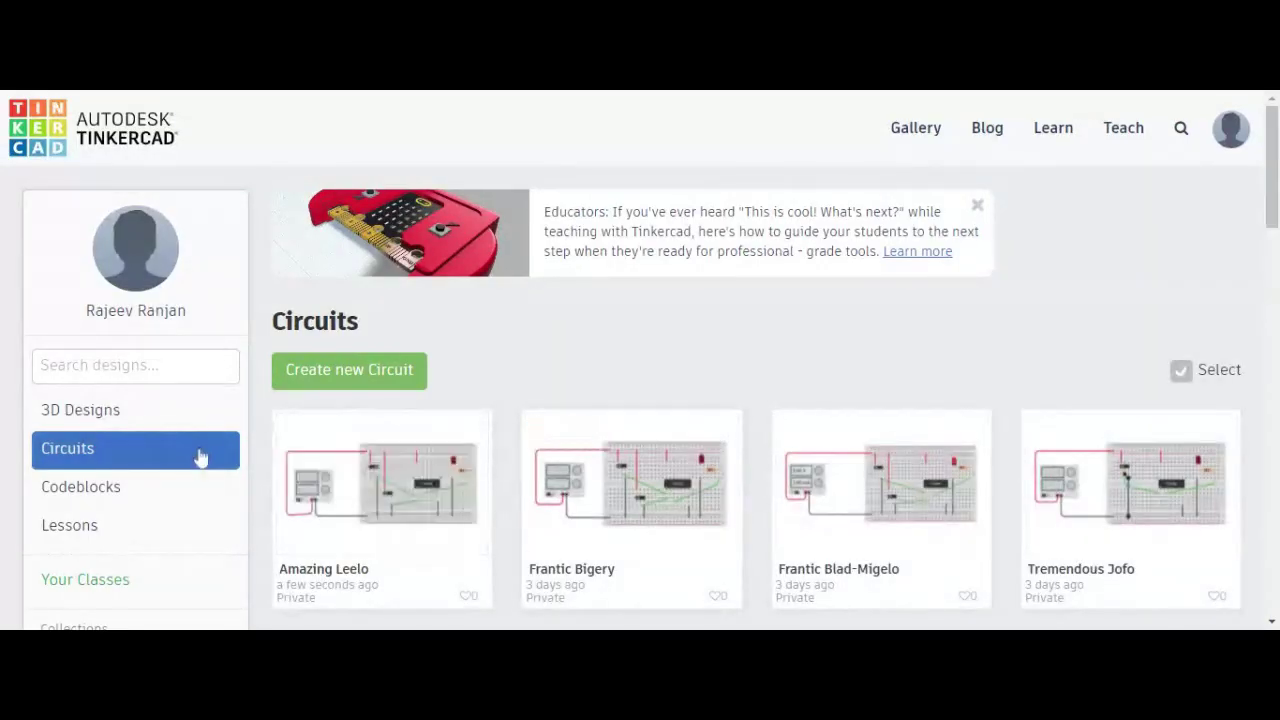
{"action": "left_click", "coordinate": [352, 384]}
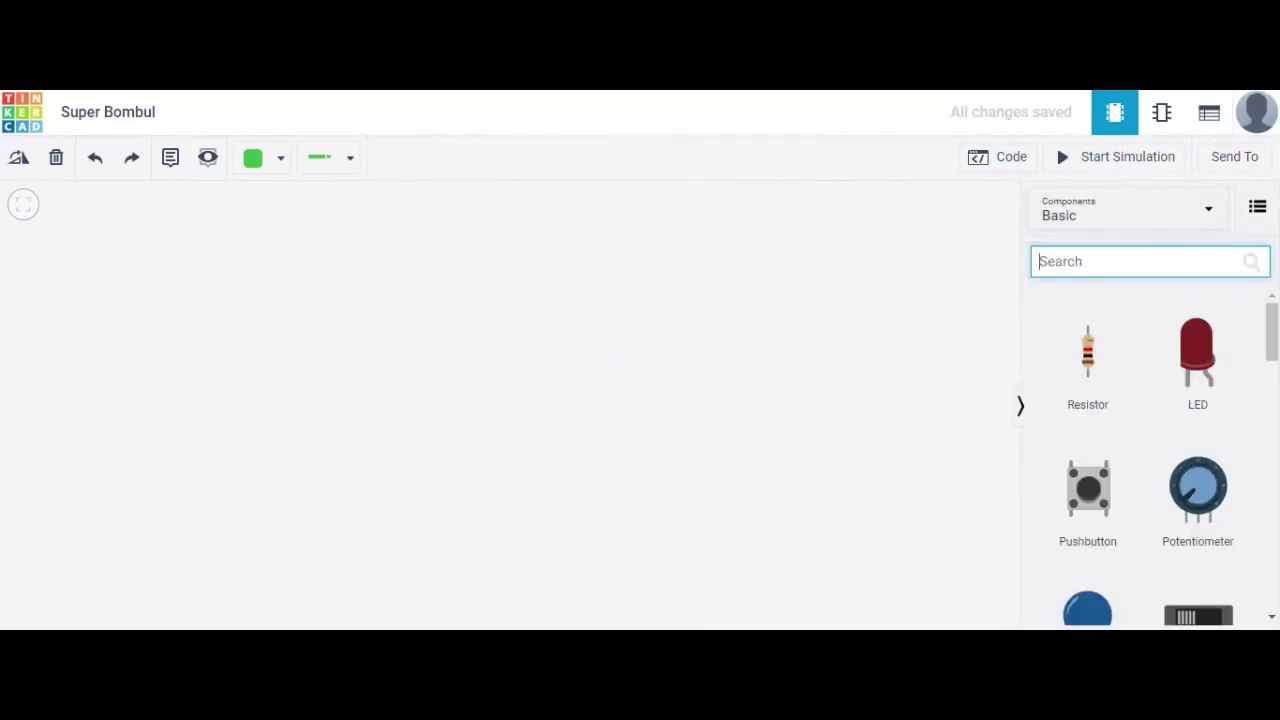
{"action": "type", "text": "bread"}
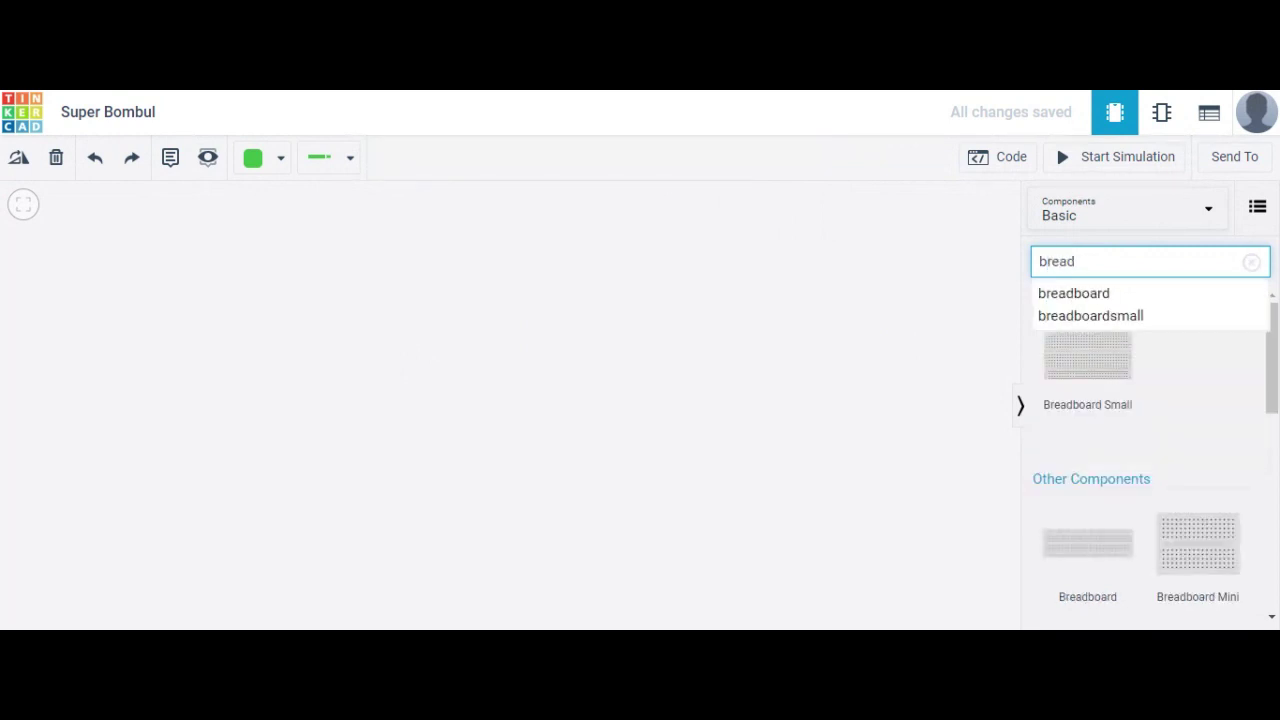
{"action": "left_click", "coordinate": [1110, 303]}
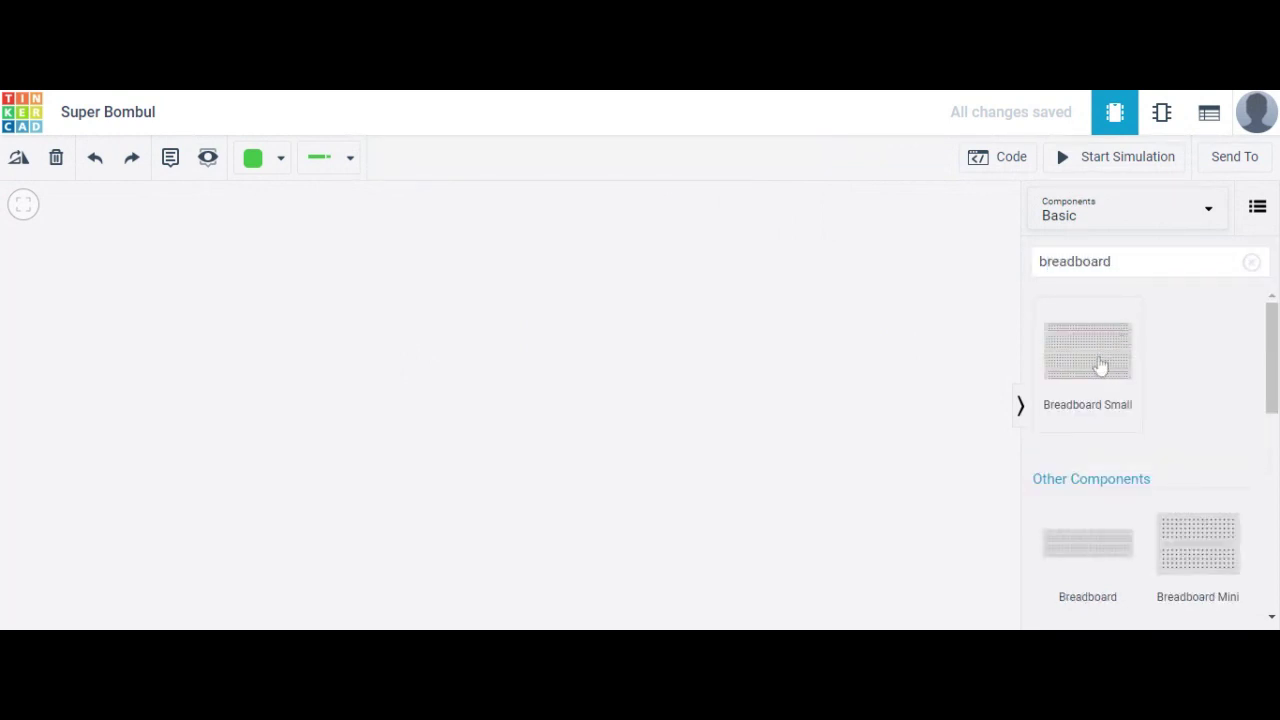
{"action": "left_click_drag", "start_coordinate": [1097, 366], "coordinate": [423, 454]}
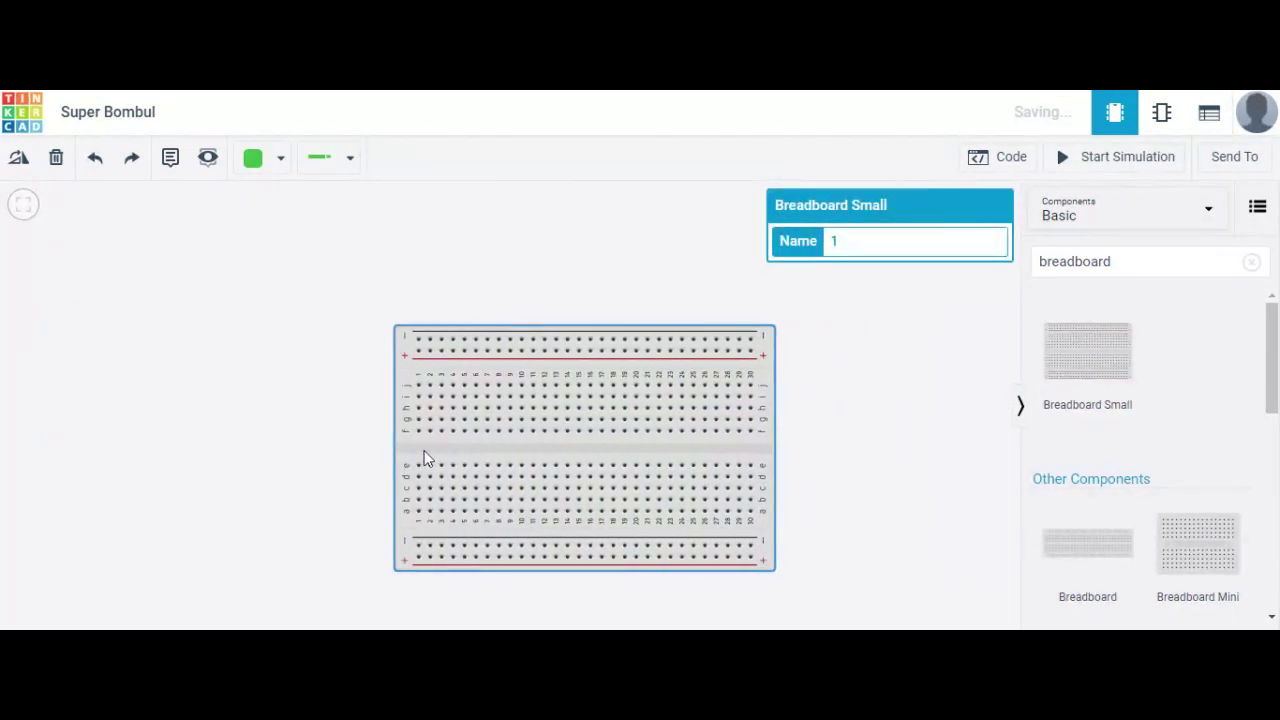
Search the components for supply and place a Power Supply beside the breadboard.
{"action": "left_click", "coordinate": [1251, 262]}
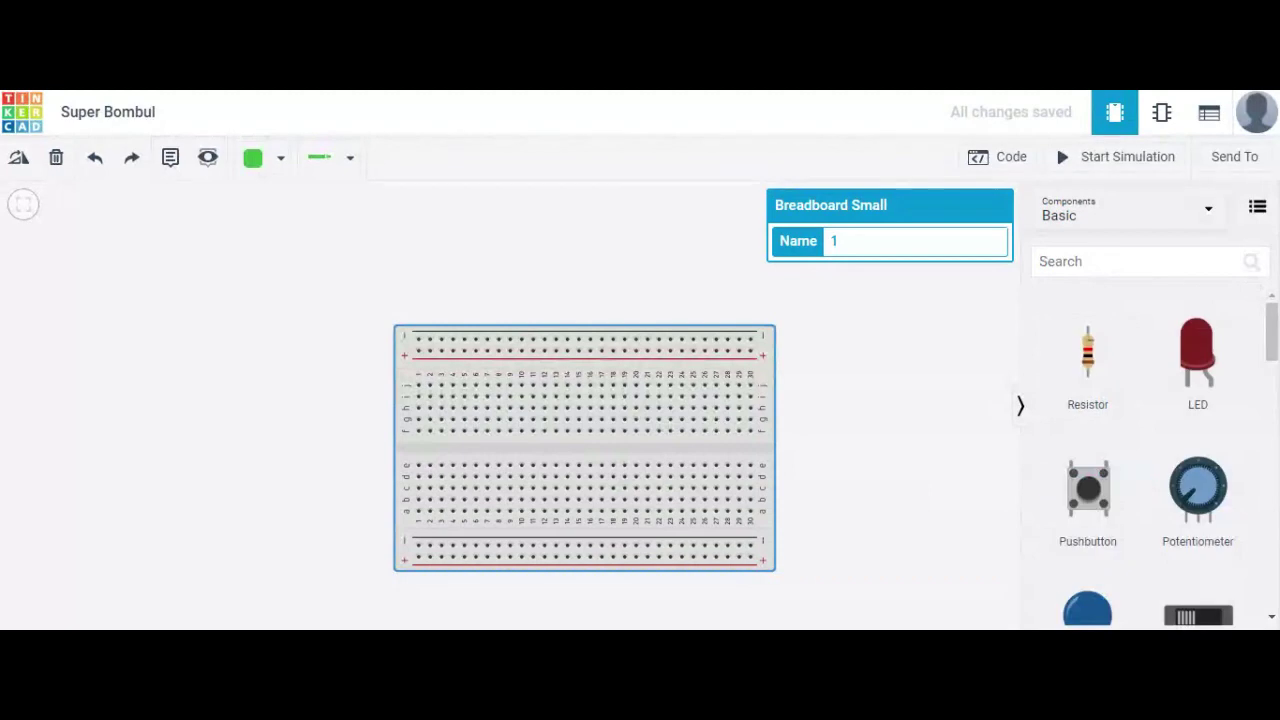
{"action": "type", "text": "sup"}
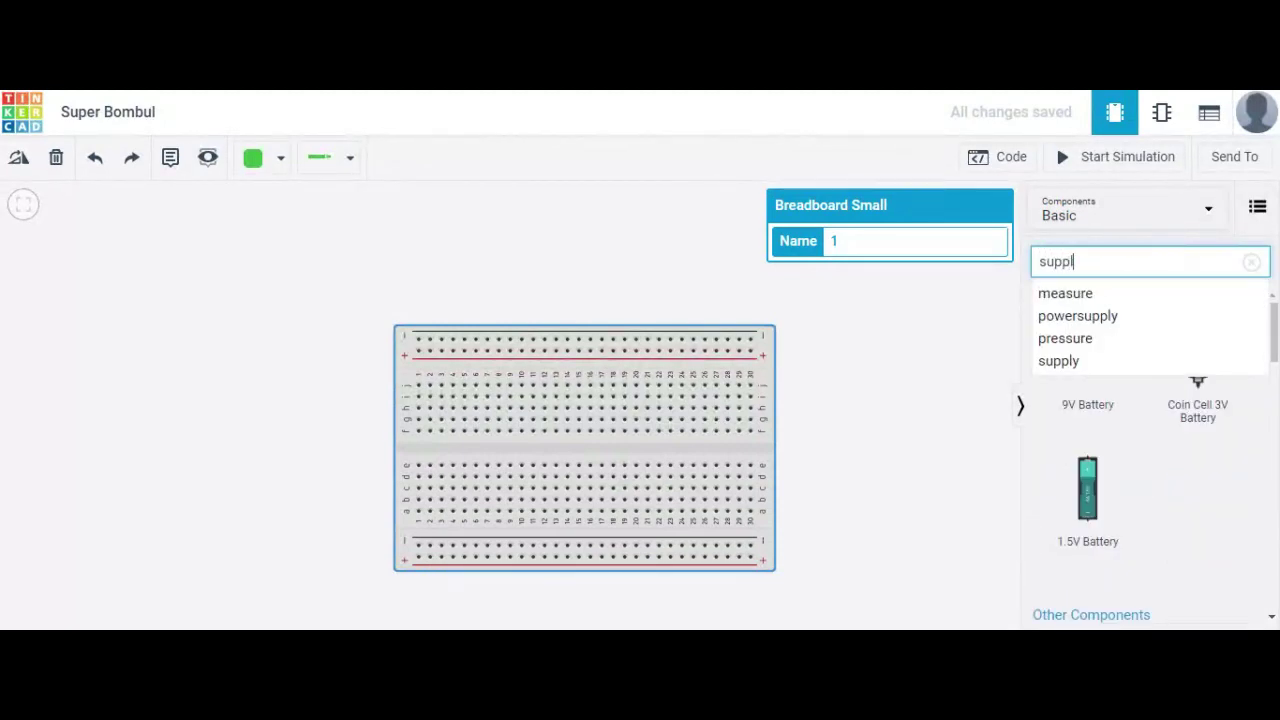
{"action": "type", "text": "pl"}
{"action": "left_click", "coordinate": [1118, 316]}
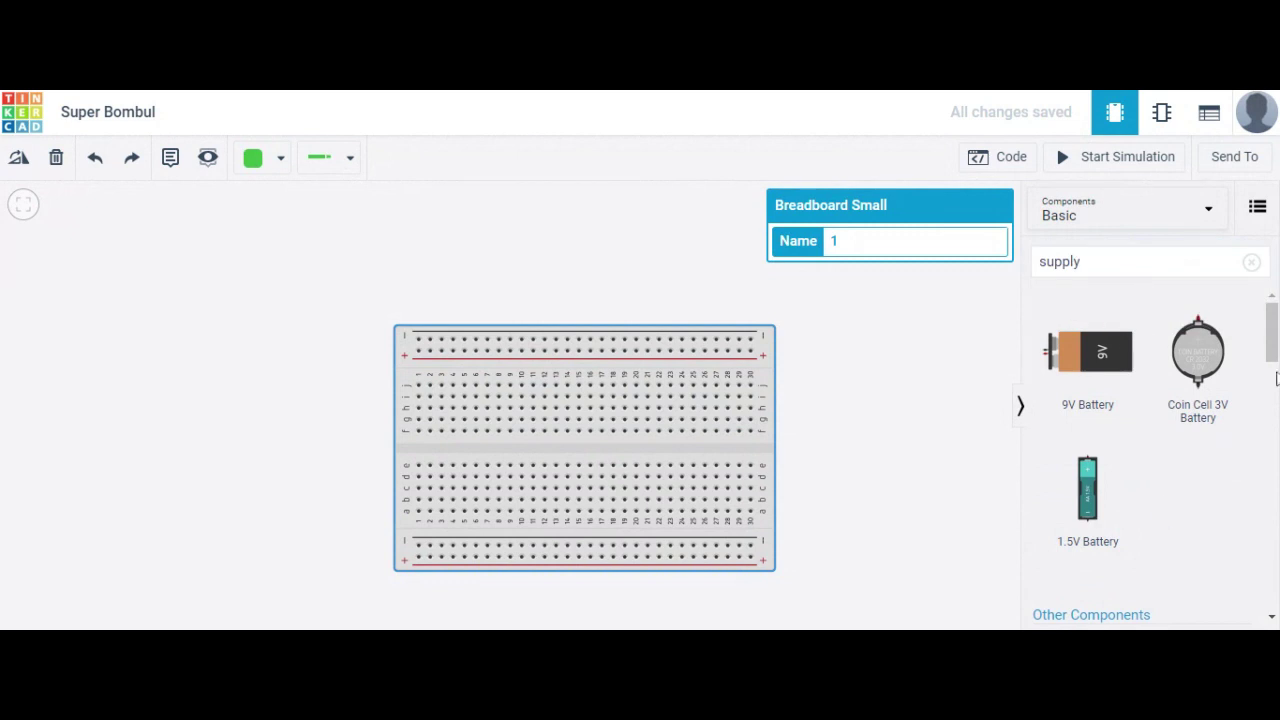
{"action": "scroll", "coordinate": [1100, 470], "scroll_direction": "down", "scroll_amount": 3}
{"action": "left_click_drag", "start_coordinate": [1080, 497], "coordinate": [234, 498]}
Search for 7402 and place the Quad NOR gate across the breadboard's centre gap at columns 13 to 19.
{"action": "left_click", "coordinate": [1251, 263]}
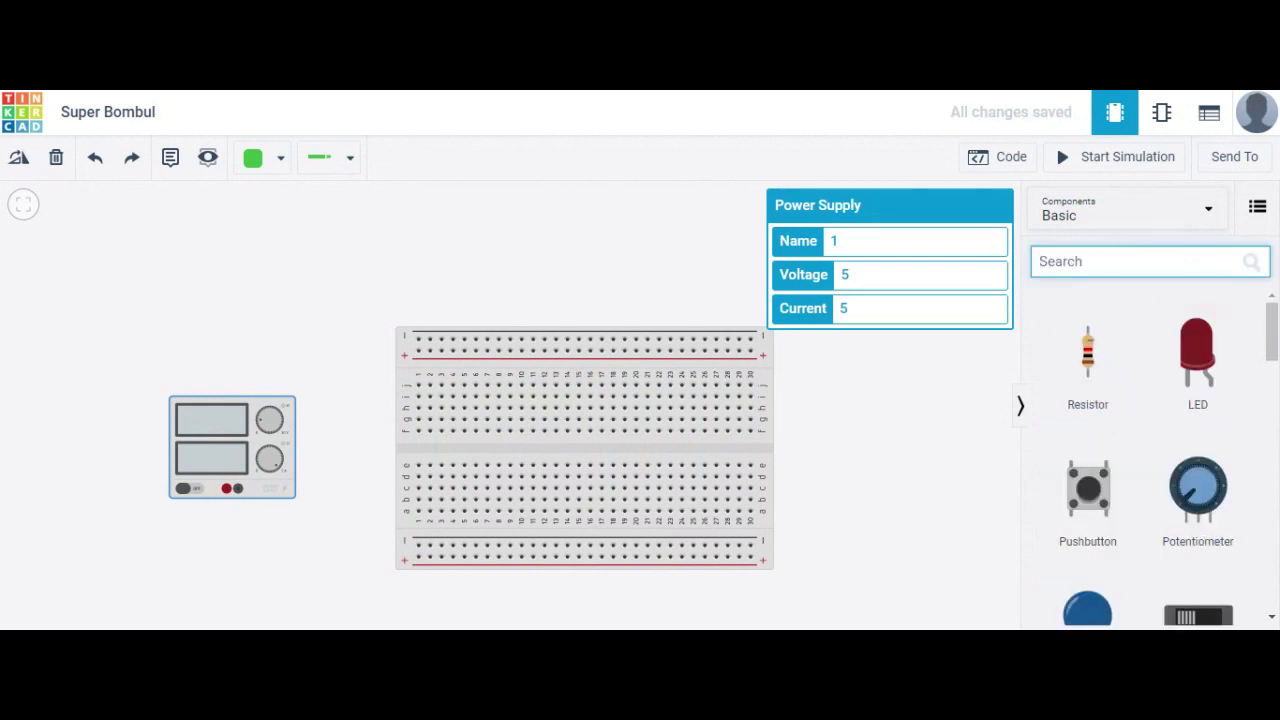
{"action": "type", "text": "7402"}
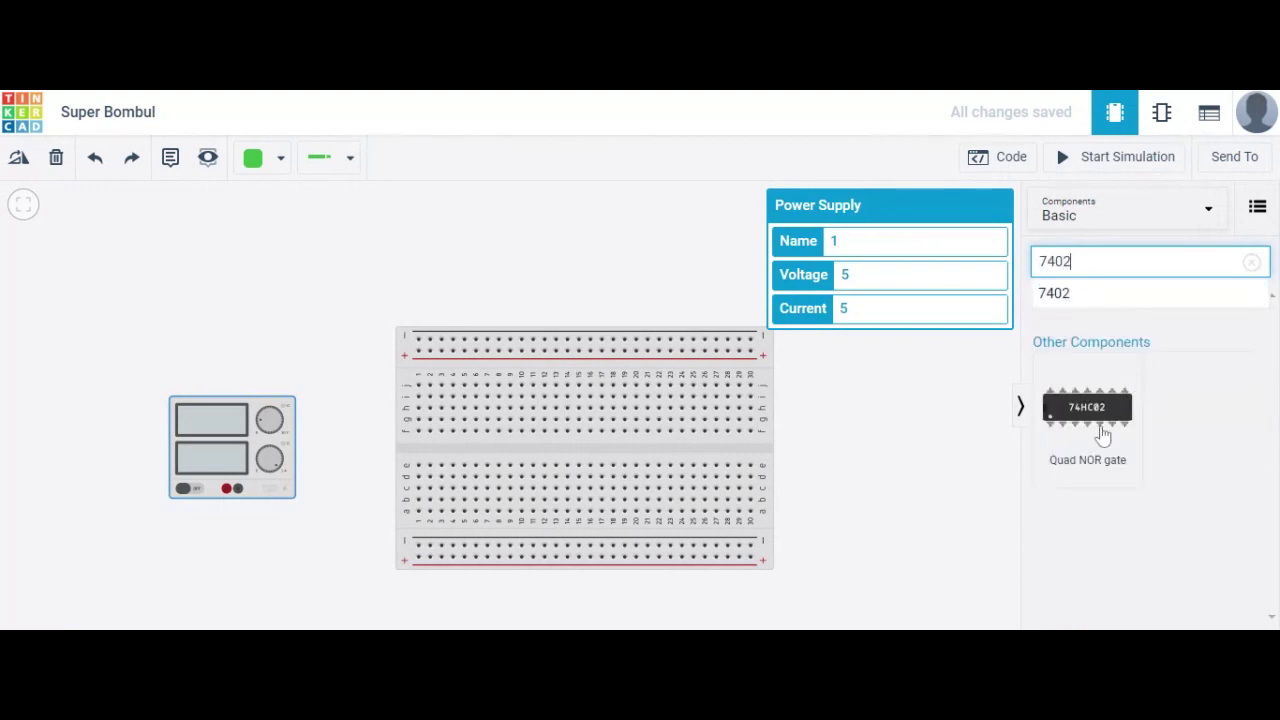
{"action": "left_click_drag", "start_coordinate": [1104, 428], "coordinate": [600, 462]}
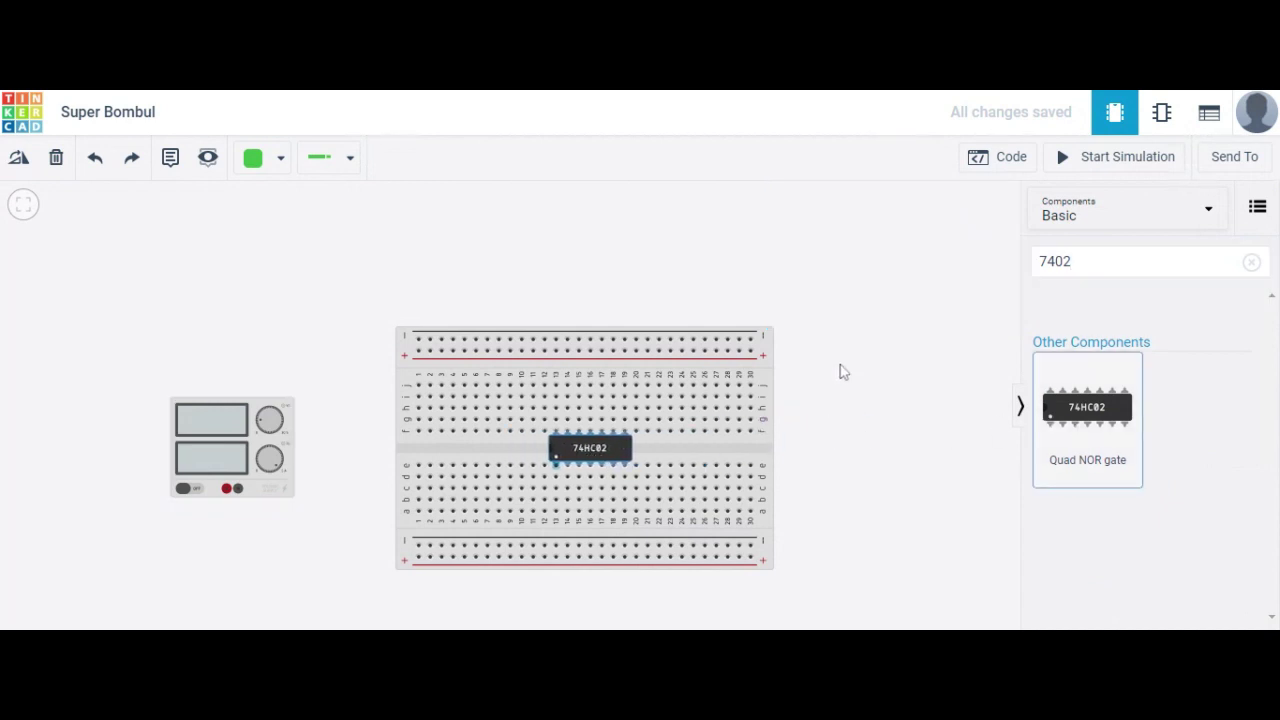
Place one slide switch at columns 1 to 3, row h, and another at columns 5 to 7, row b.
{"action": "left_click", "coordinate": [1251, 261]}
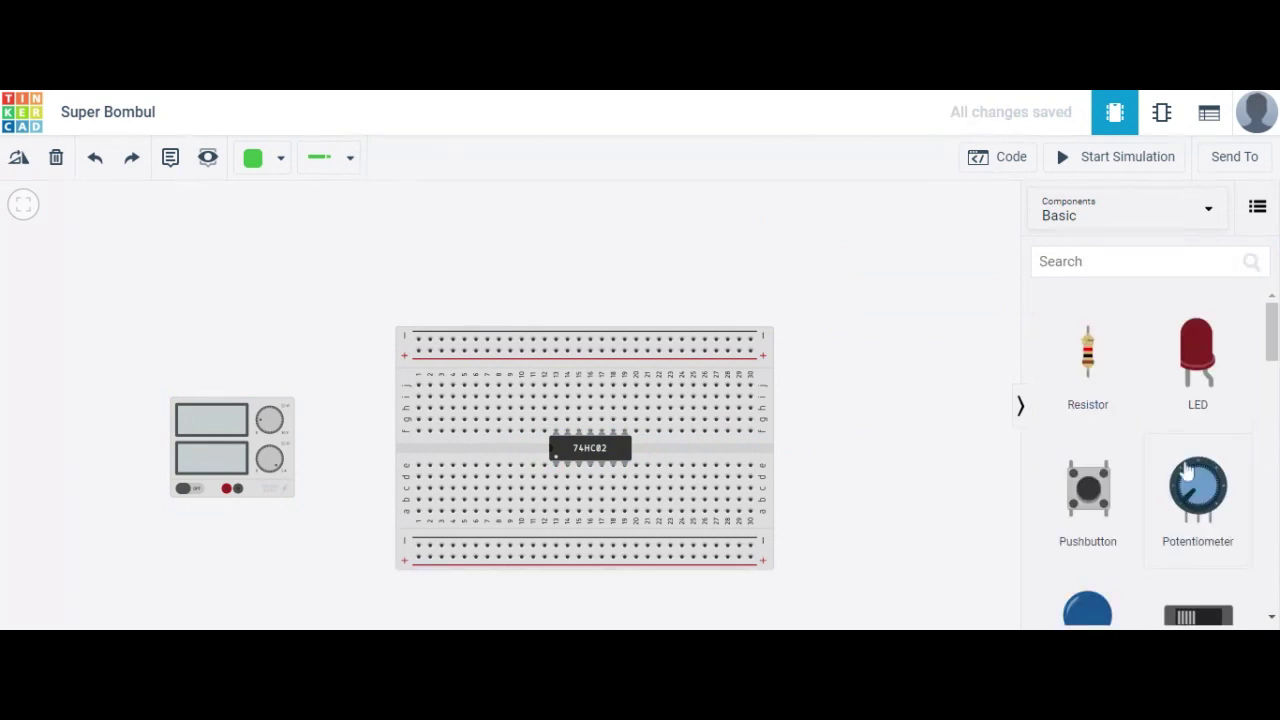
{"action": "left_click_drag", "start_coordinate": [1198, 615], "coordinate": [427, 413]}
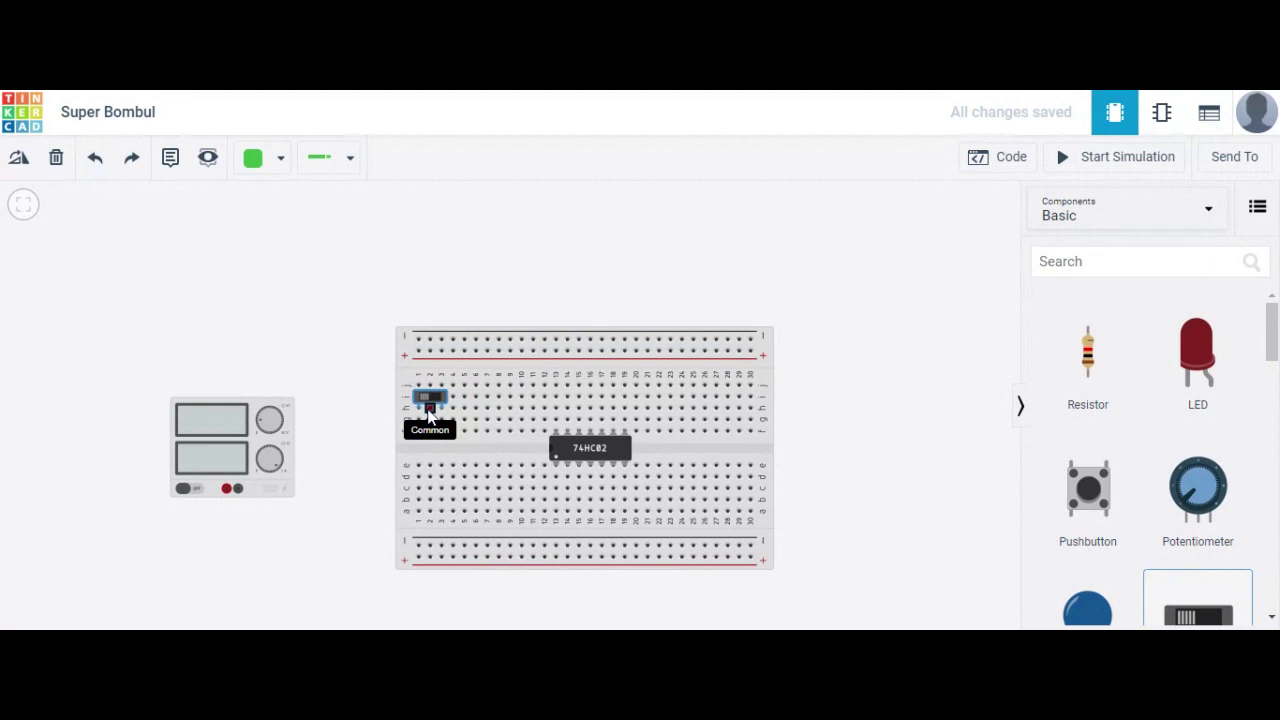
{"action": "left_click_drag", "start_coordinate": [1192, 620], "coordinate": [478, 490]}
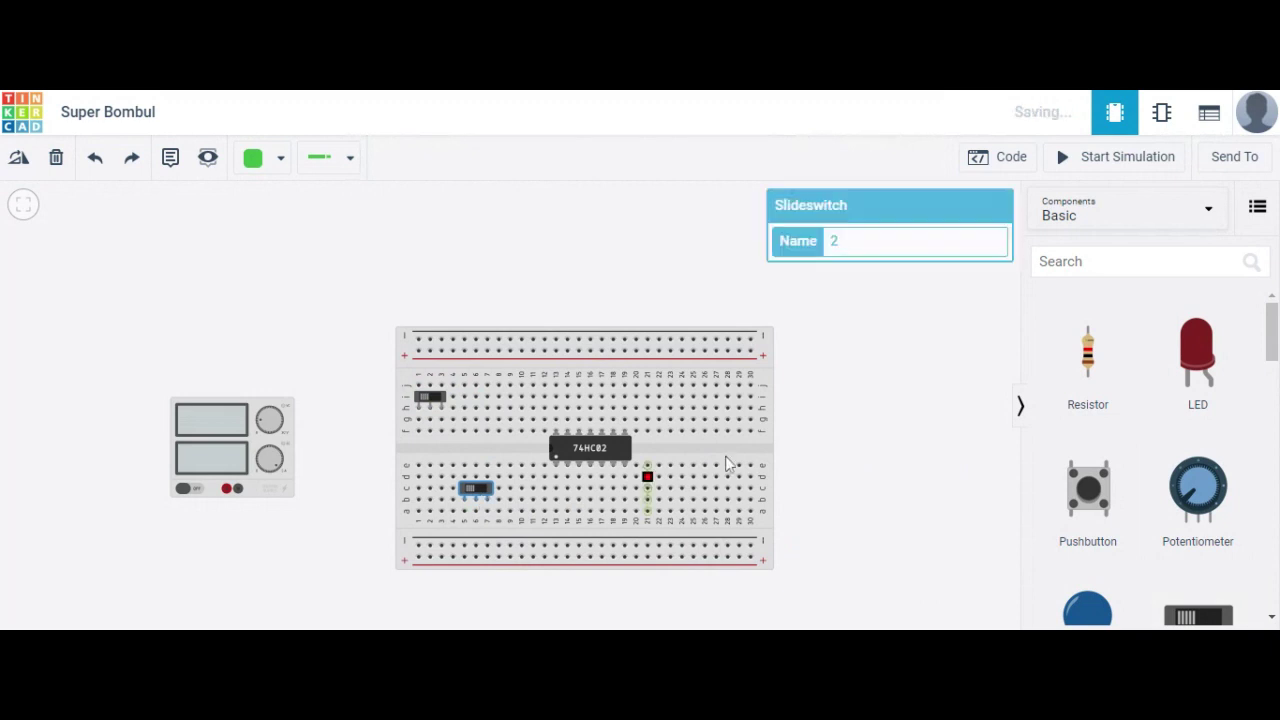
Place a red LED at columns 24 and 25, row i, and a horizontal 1 kΩ resistor from column 25 to 29, row h.
{"action": "left_click", "coordinate": [1013, 375]}
{"action": "left_click_drag", "start_coordinate": [1200, 350], "coordinate": [688, 400]}
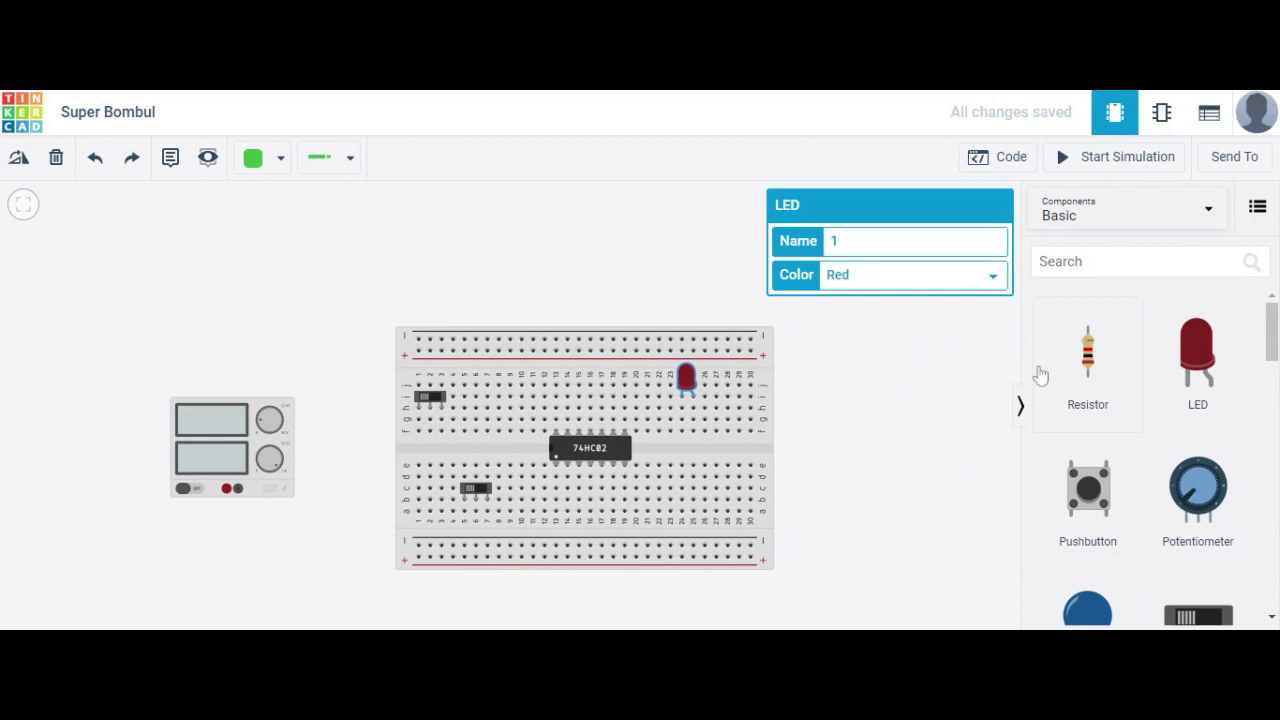
{"action": "left_click_drag", "start_coordinate": [1087, 360], "coordinate": [872, 350]}
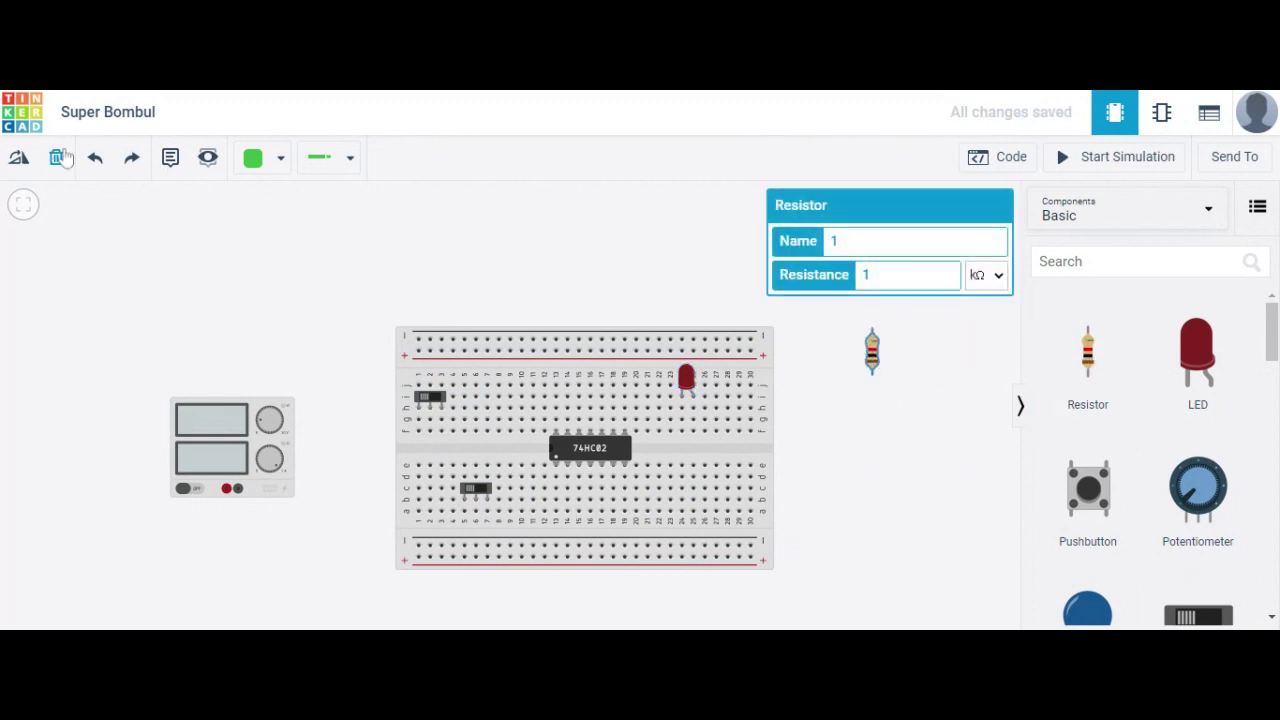
{"action": "left_click", "coordinate": [14, 160]}
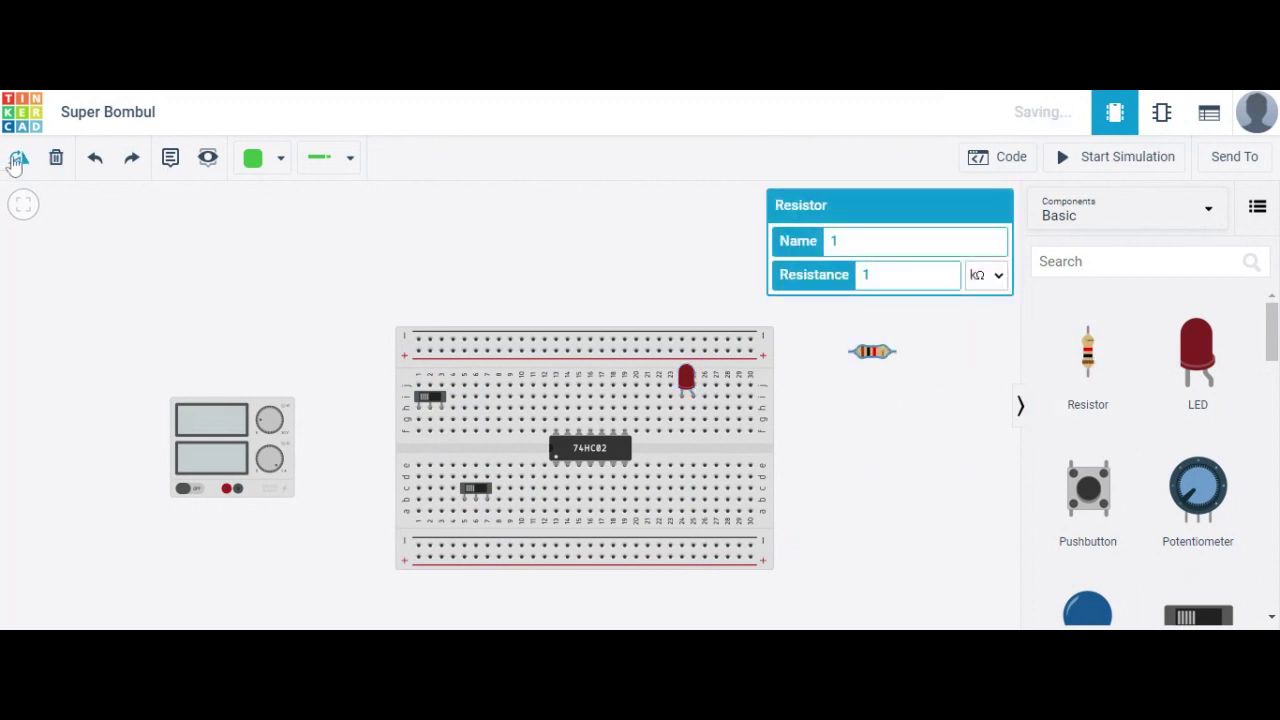
{"action": "left_click_drag", "start_coordinate": [879, 358], "coordinate": [721, 416]}
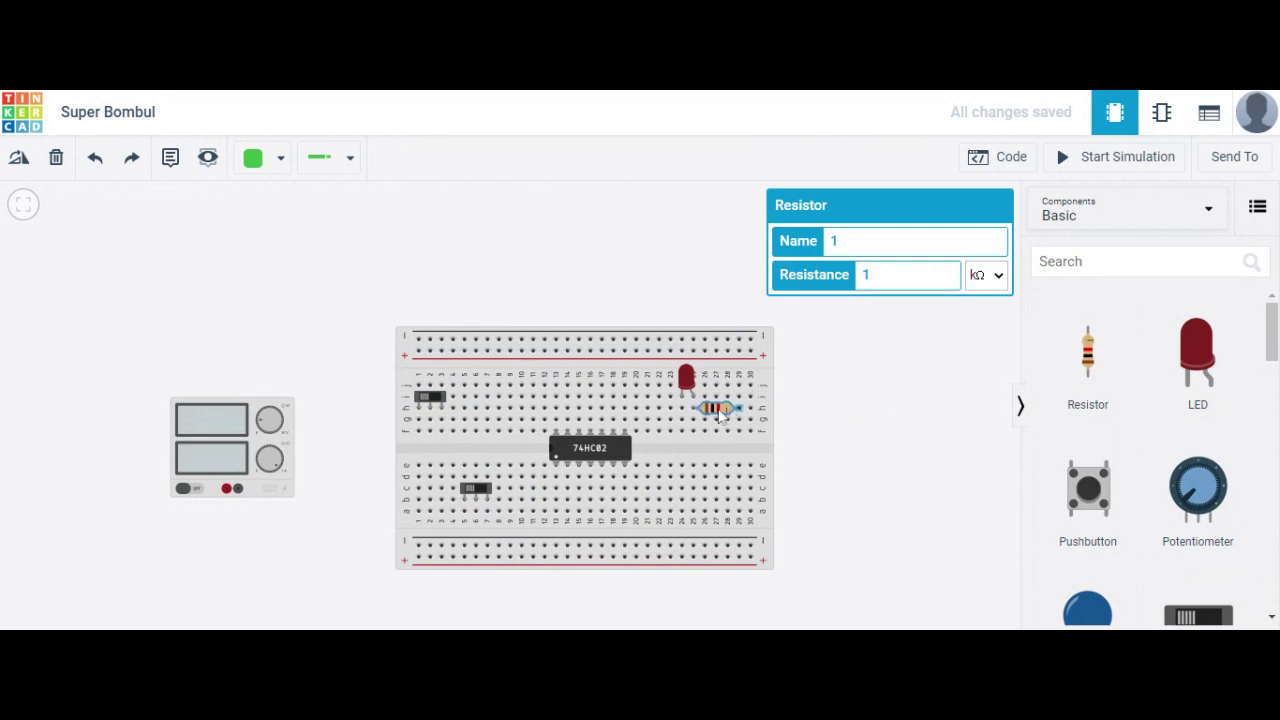
{"action": "left_click", "coordinate": [826, 428]}
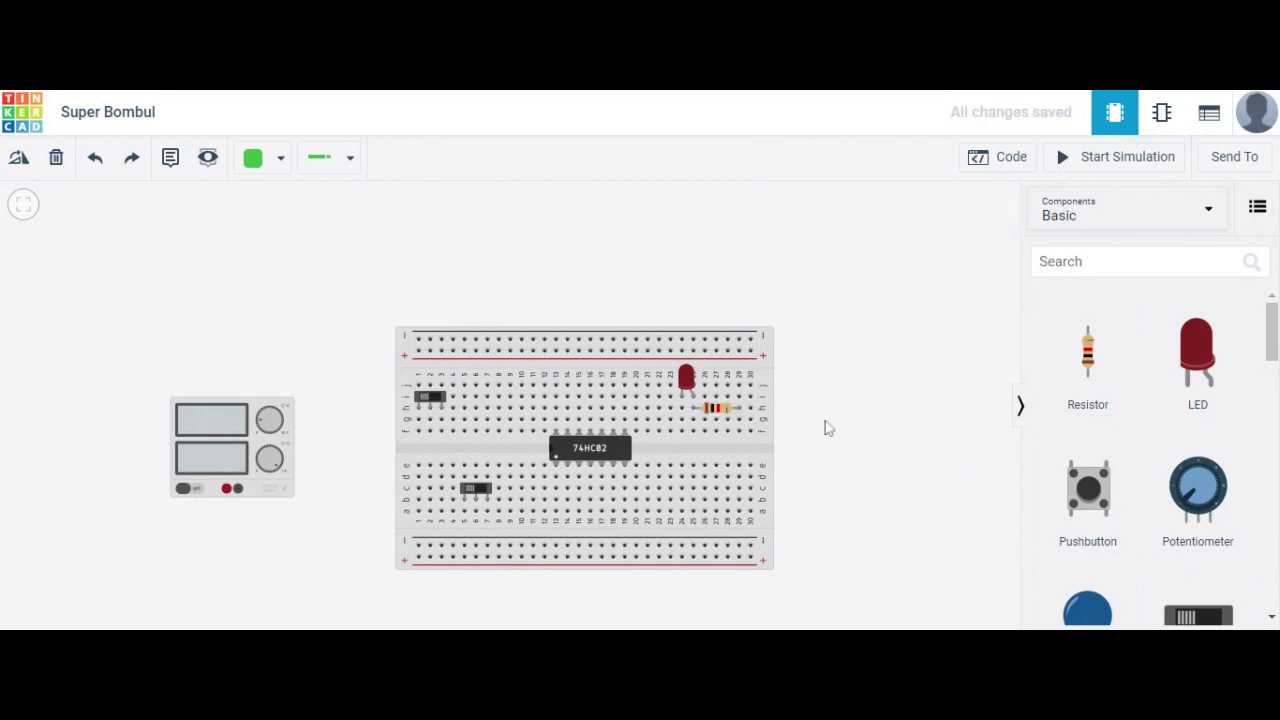
{"action": "left_click", "coordinate": [684, 400]}
{"action": "left_click", "coordinate": [681, 432]}
{"action": "left_click", "coordinate": [693, 400]}
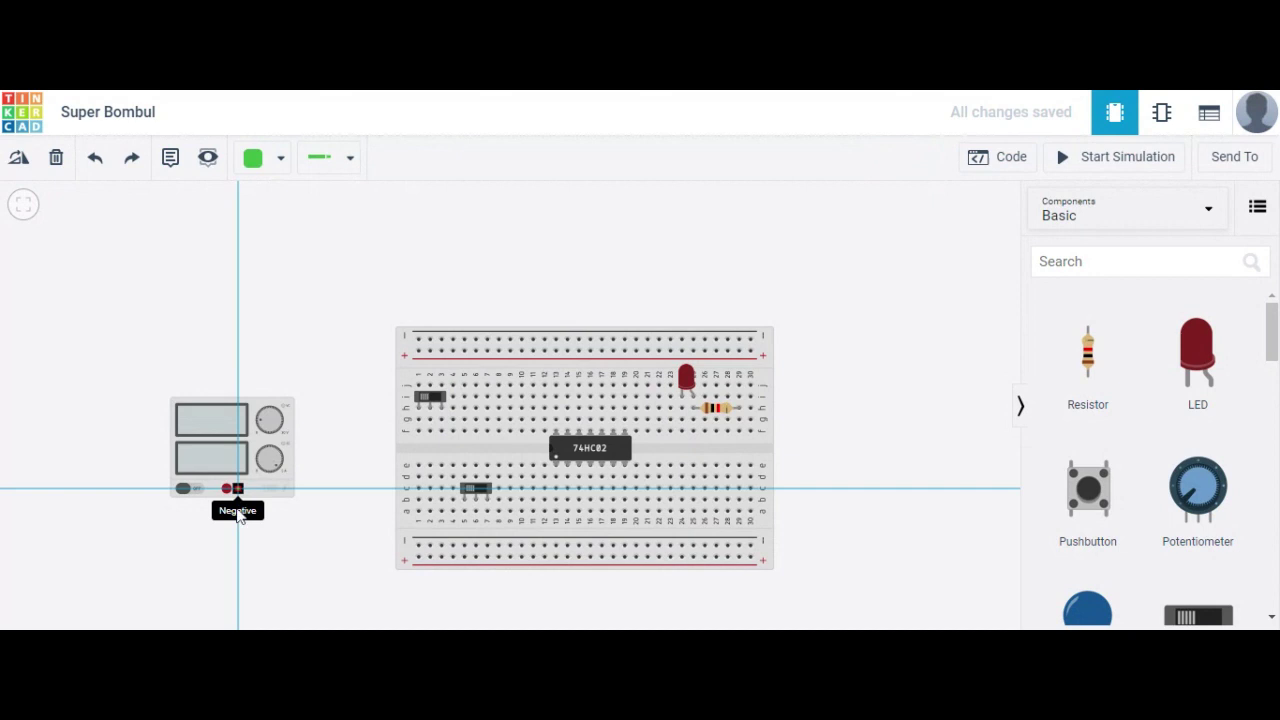
Route a black wire with one squared bend from the power supply's negative terminal to the breadboard's lower negative rail.
{"action": "left_click", "coordinate": [237, 490]}
{"action": "left_click", "coordinate": [239, 550]}
{"action": "left_click", "coordinate": [419, 545]}
{"action": "left_click", "coordinate": [265, 170]}
{"action": "left_click", "coordinate": [274, 217]}
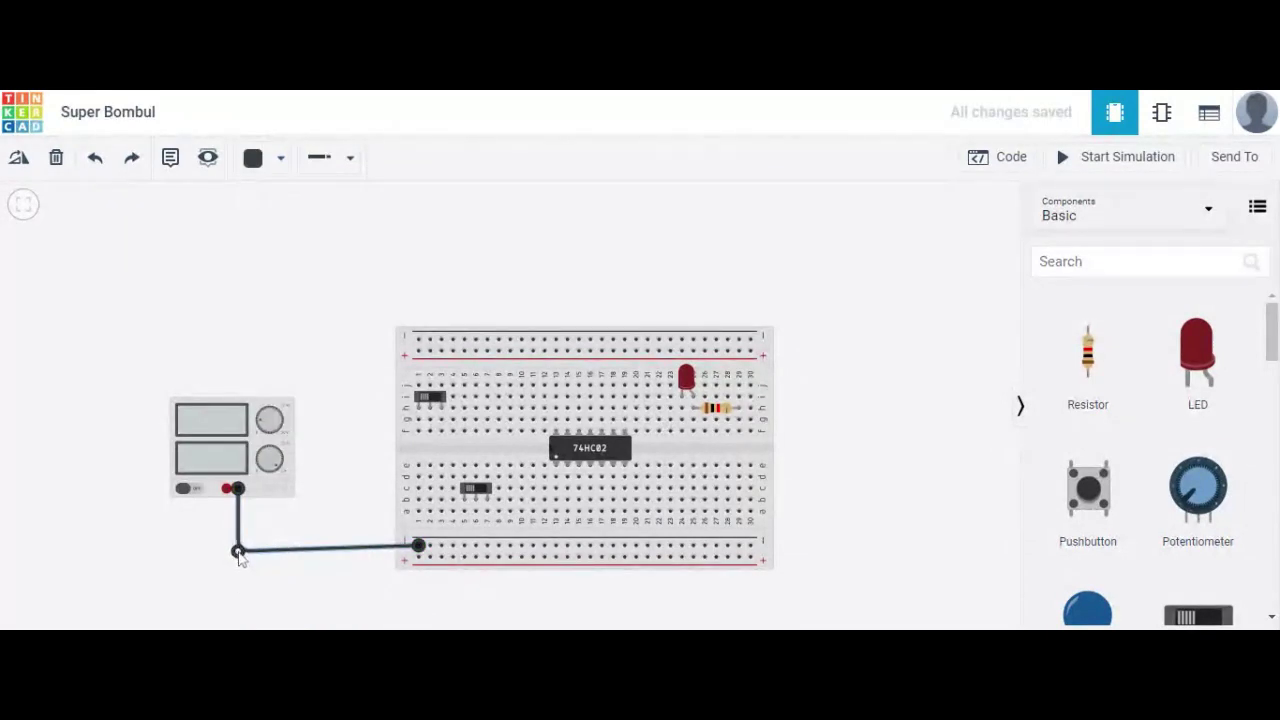
{"action": "left_click_drag", "start_coordinate": [237, 553], "coordinate": [239, 545]}
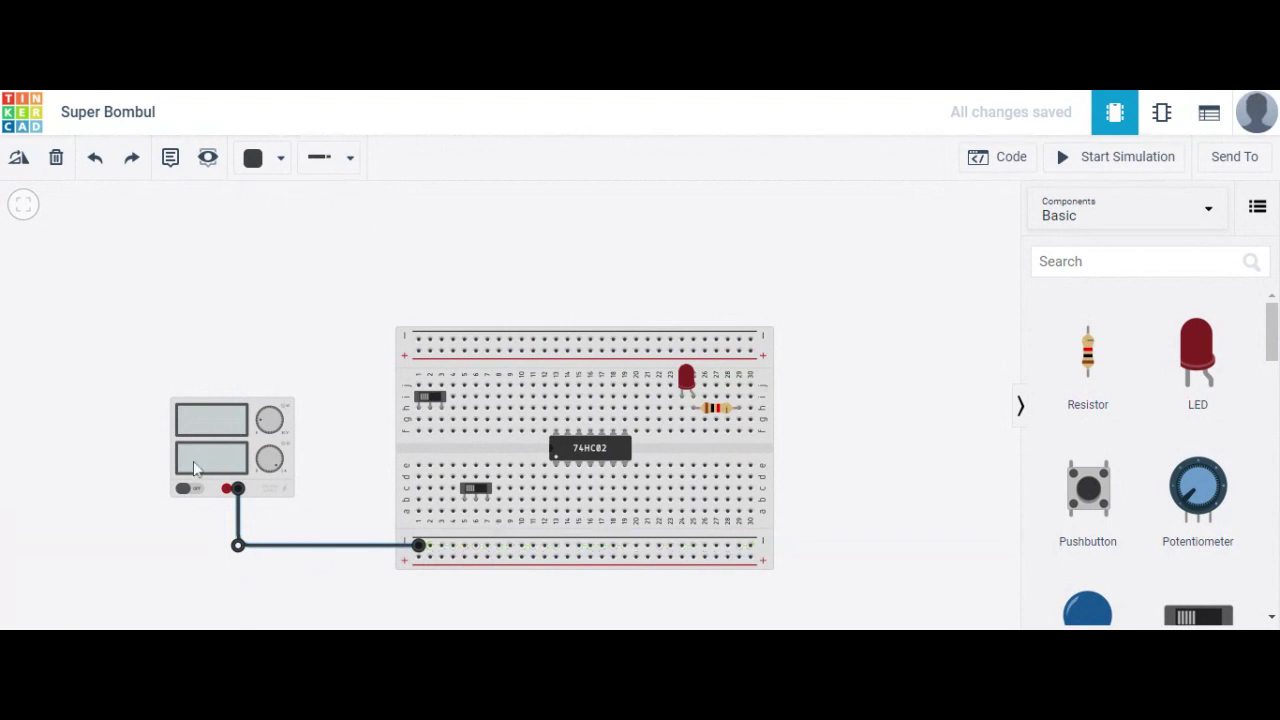
Route a red wire around the power supply from its positive terminal to the breadboard's upper positive rail, with squared bends.
{"action": "left_click", "coordinate": [227, 489]}
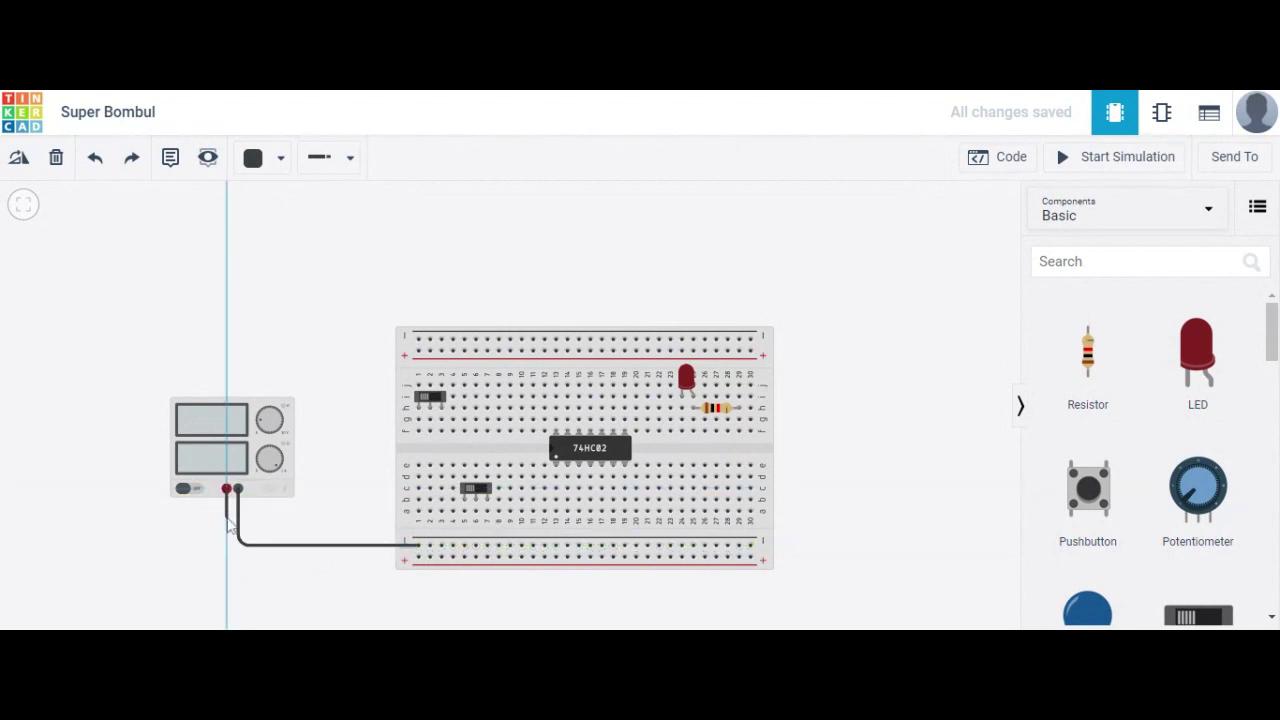
{"action": "left_click", "coordinate": [150, 517]}
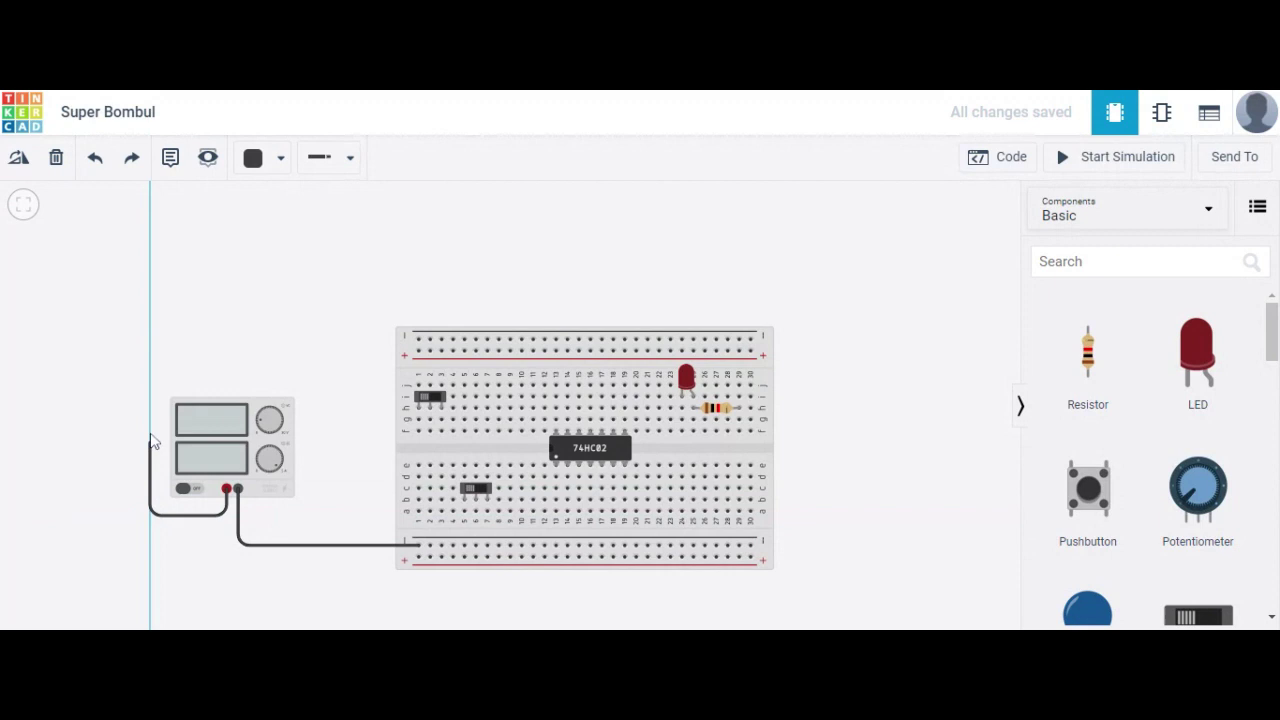
{"action": "left_click", "coordinate": [149, 358]}
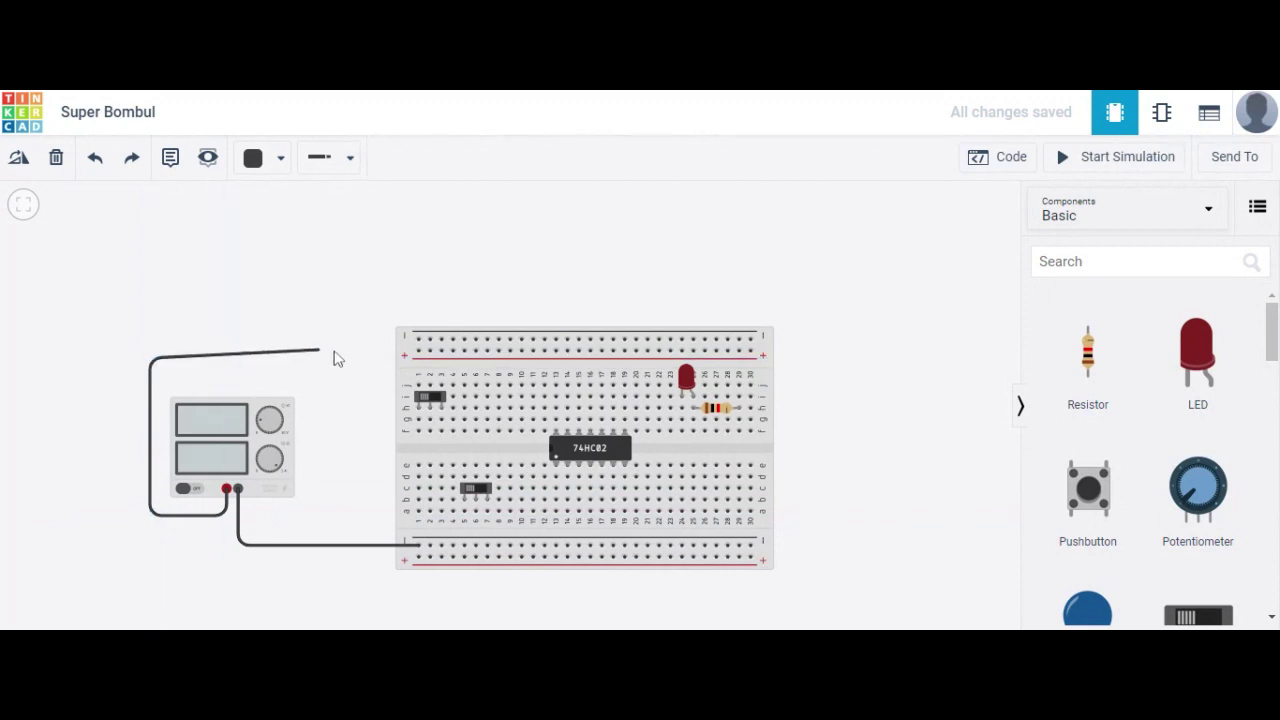
{"action": "left_click", "coordinate": [419, 351]}
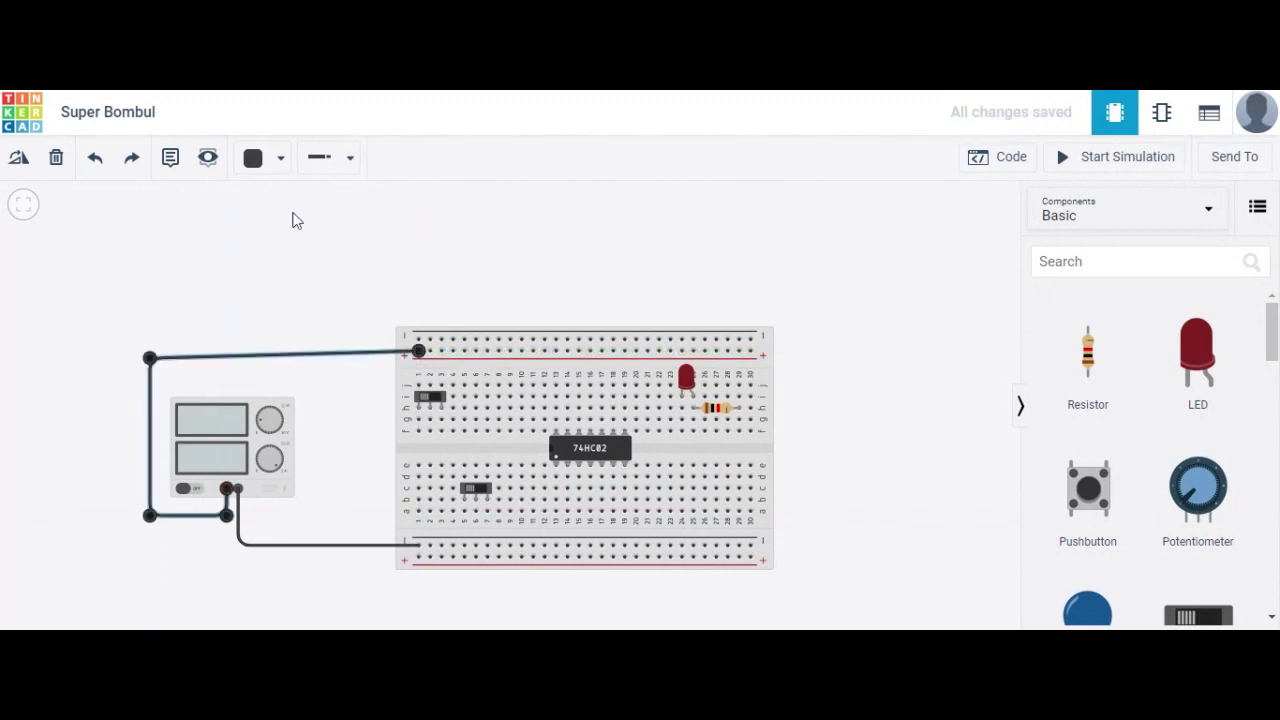
{"action": "left_click", "coordinate": [279, 160]}
{"action": "left_click", "coordinate": [273, 249]}
{"action": "left_click_drag", "start_coordinate": [150, 358], "coordinate": [150, 351]}
{"action": "left_click", "coordinate": [218, 450]}
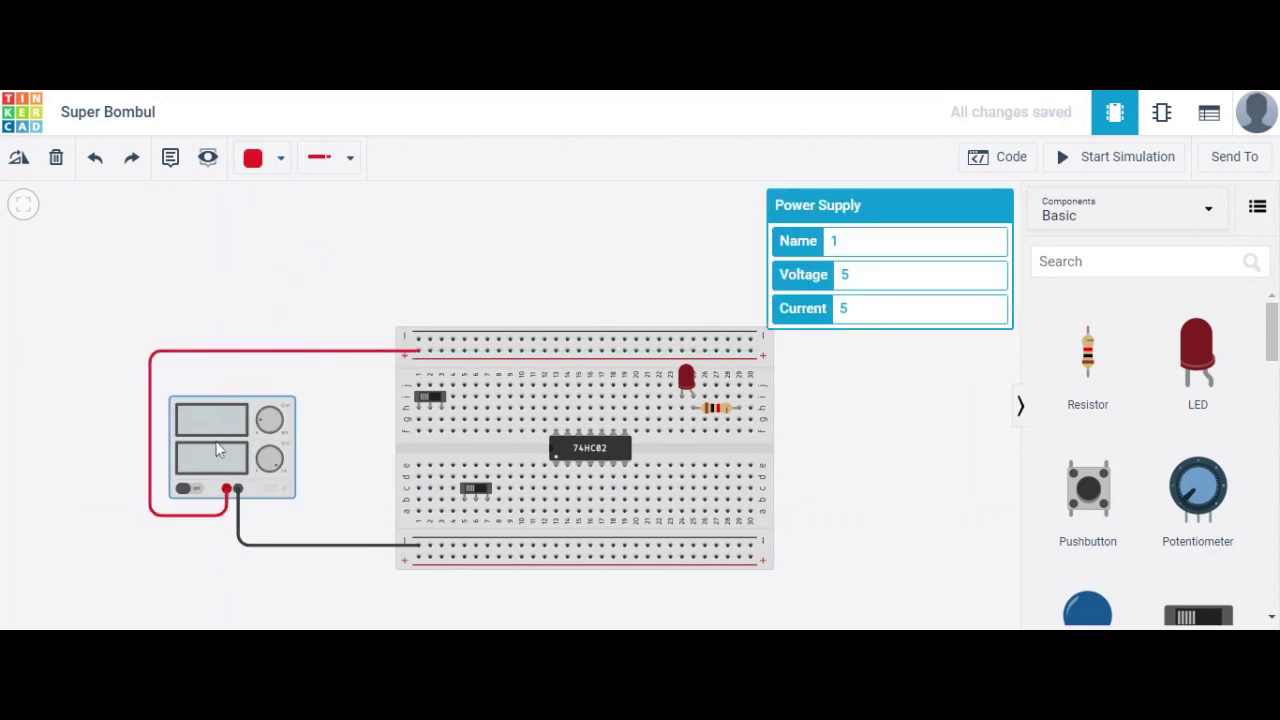
{"action": "left_click", "coordinate": [345, 430]}
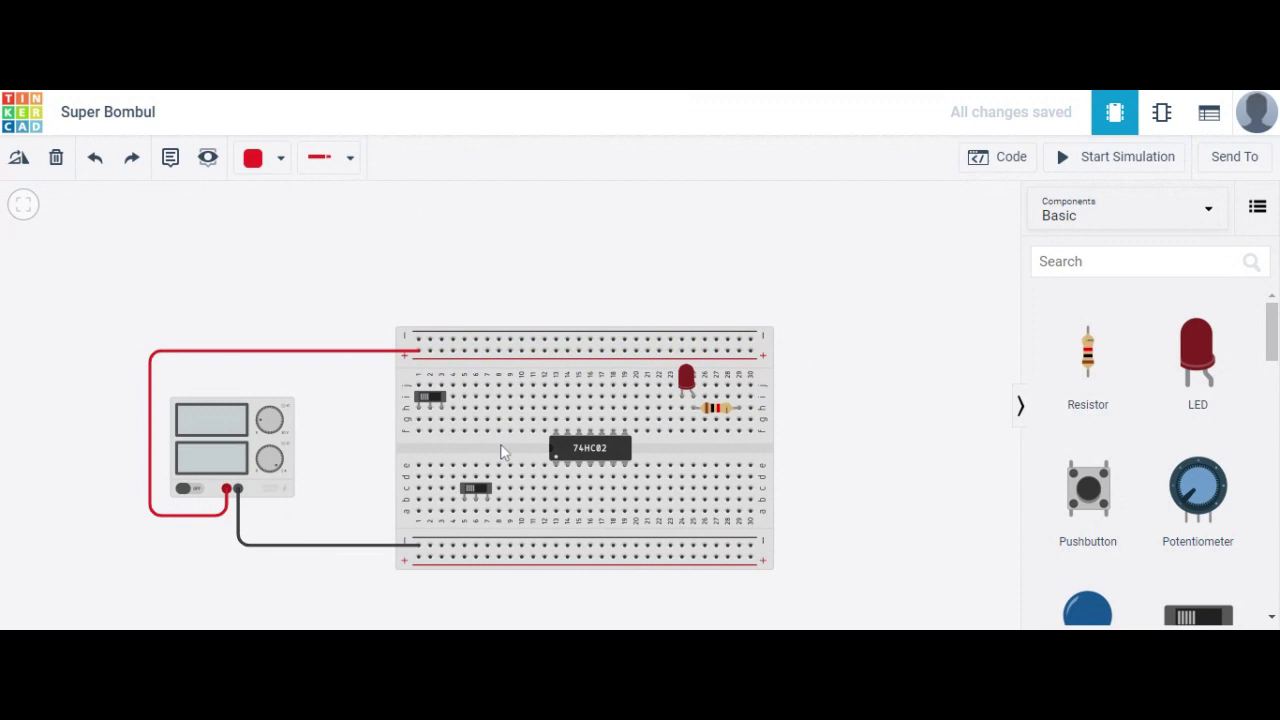
Wire the upper positive rail in red to the chip's column 13, row j, and the switches' column 1, row j, and column 5, row e.
{"action": "left_click", "coordinate": [556, 351]}
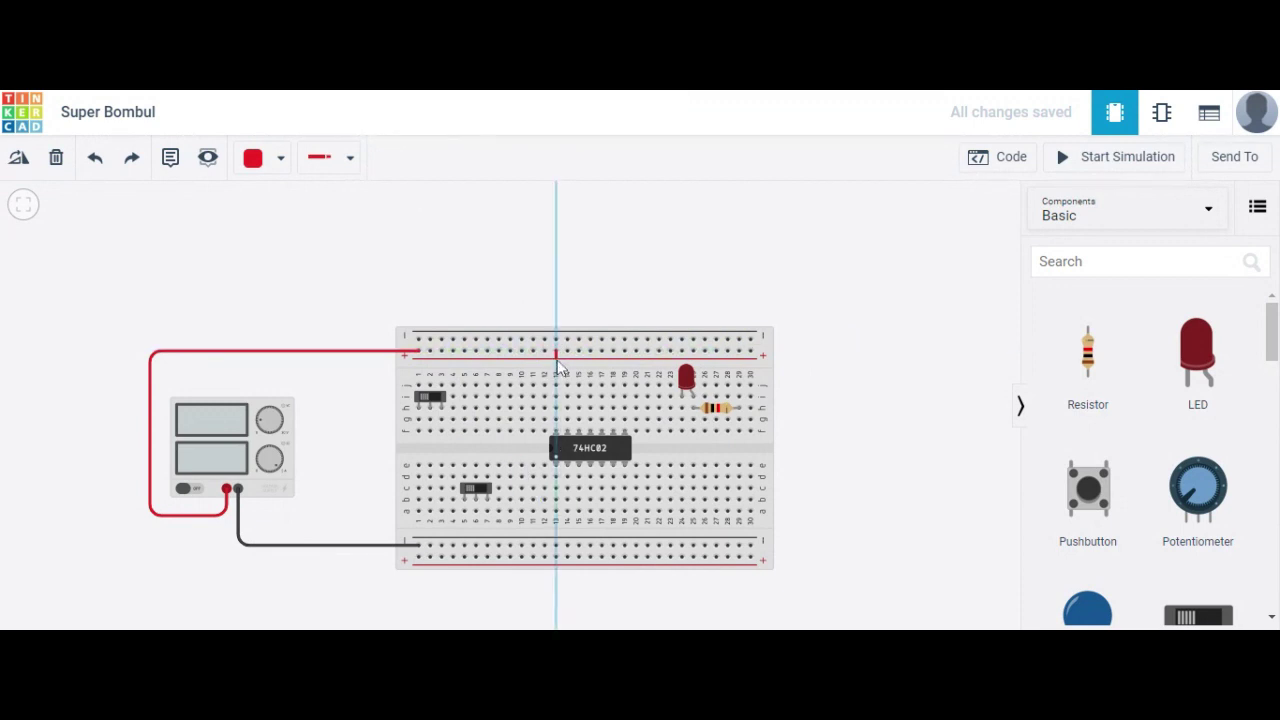
{"action": "left_click", "coordinate": [556, 386]}
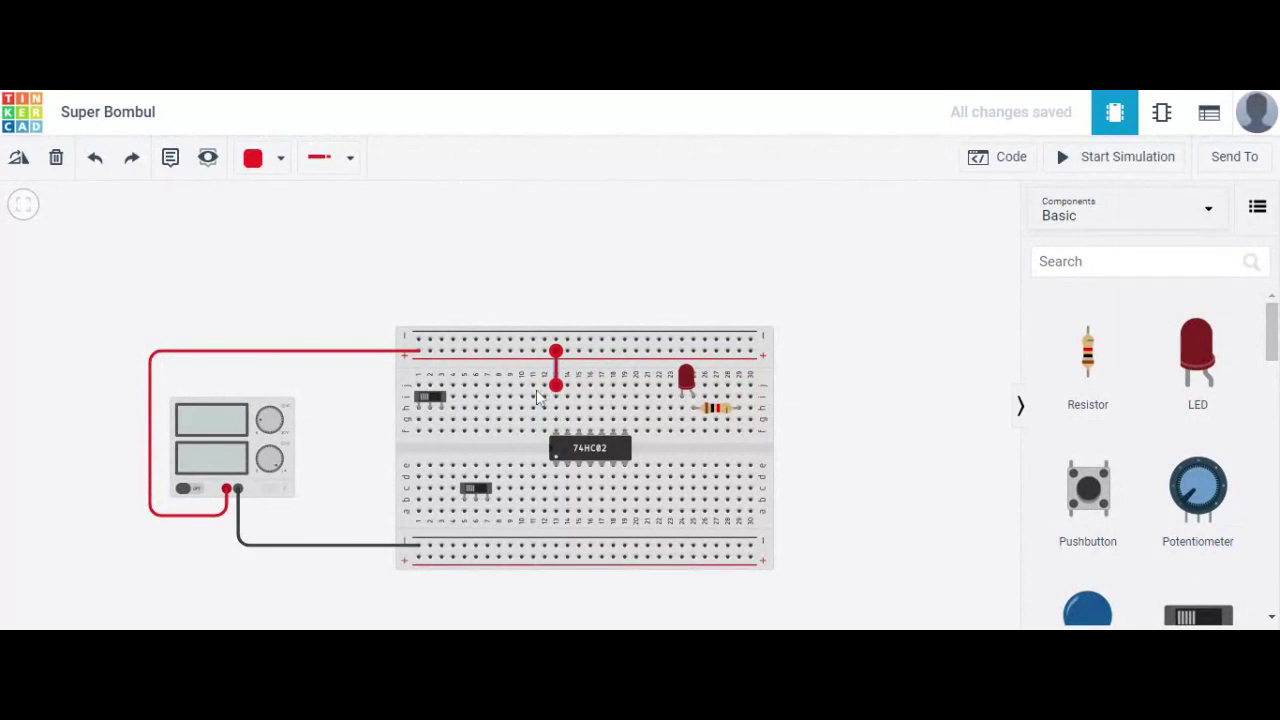
{"action": "left_click", "coordinate": [419, 386]}
{"action": "left_click", "coordinate": [430, 352]}
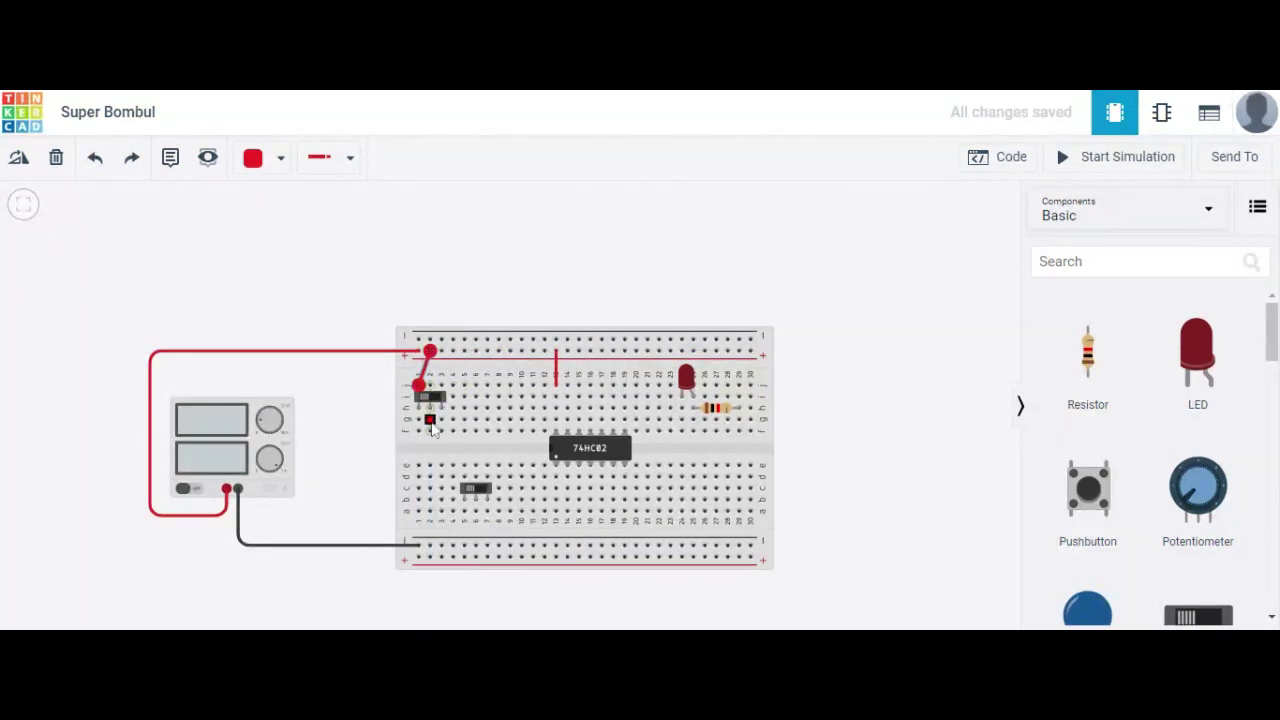
{"action": "left_click", "coordinate": [464, 468]}
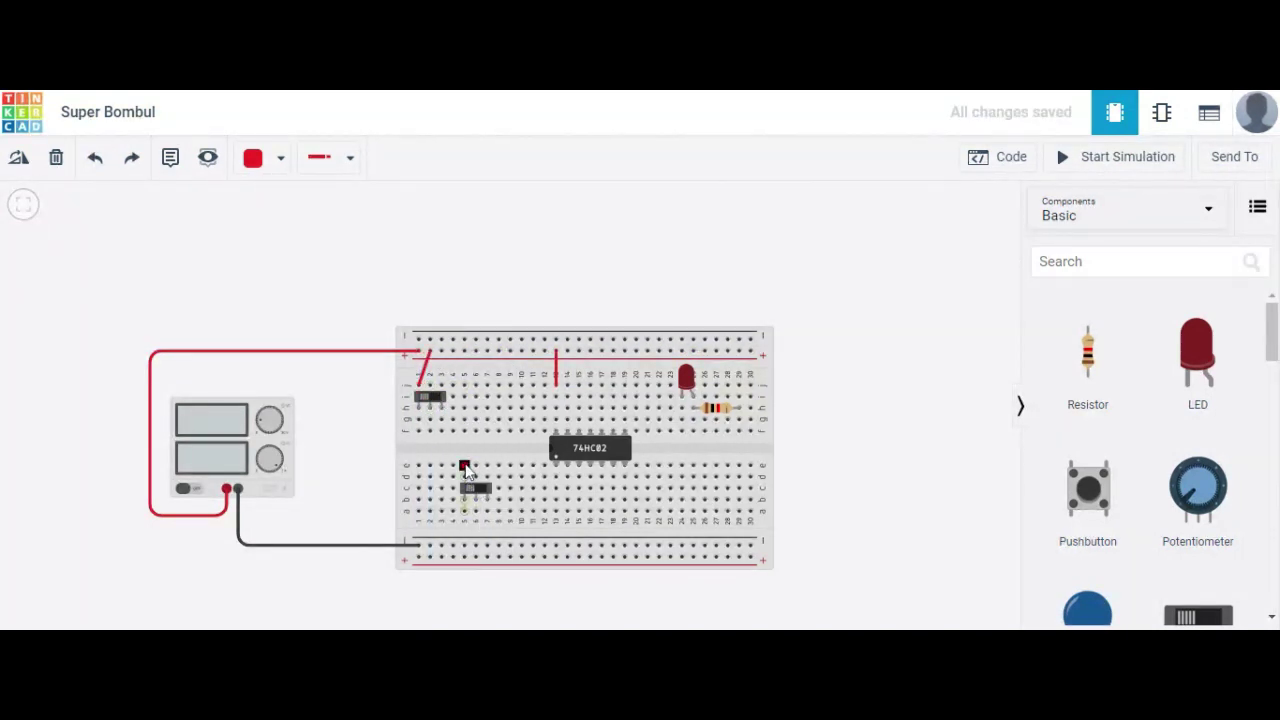
{"action": "left_click", "coordinate": [487, 354]}
{"action": "left_click", "coordinate": [532, 280]}
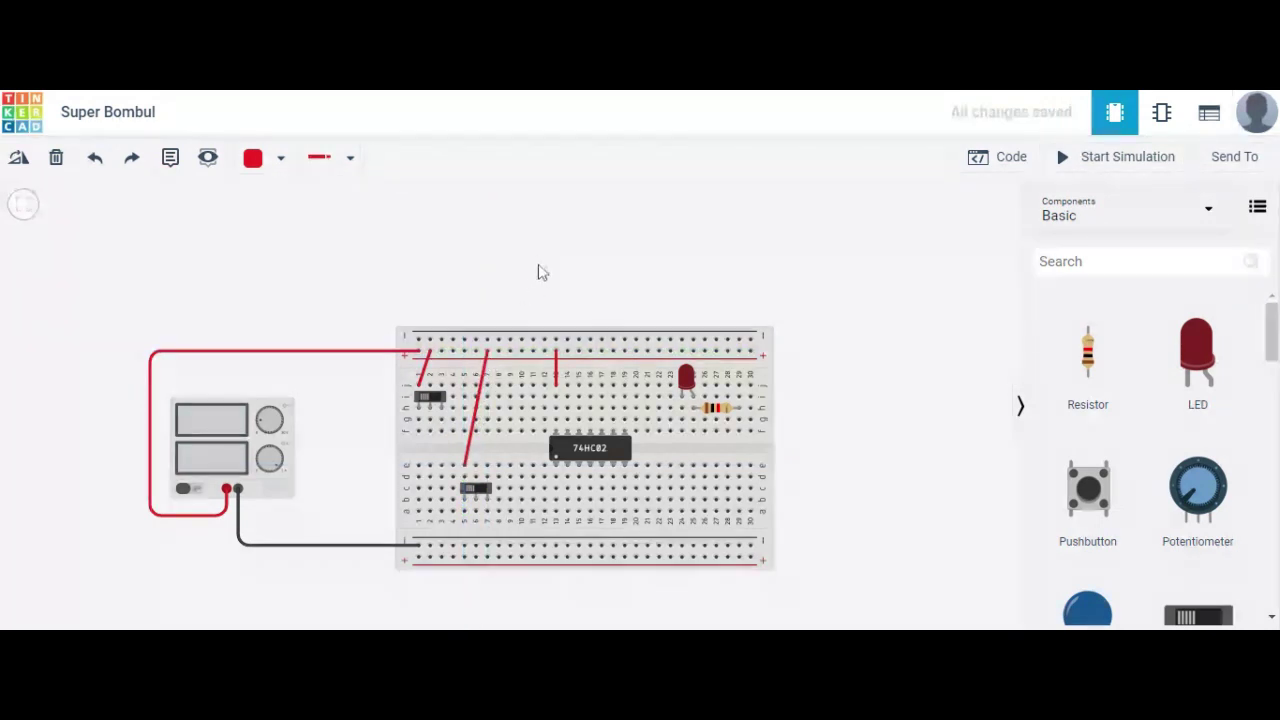
Ground both slide switches with black wires from column 3, row f, and column 7, row a, to the lower negative rail.
{"action": "left_click", "coordinate": [277, 163]}
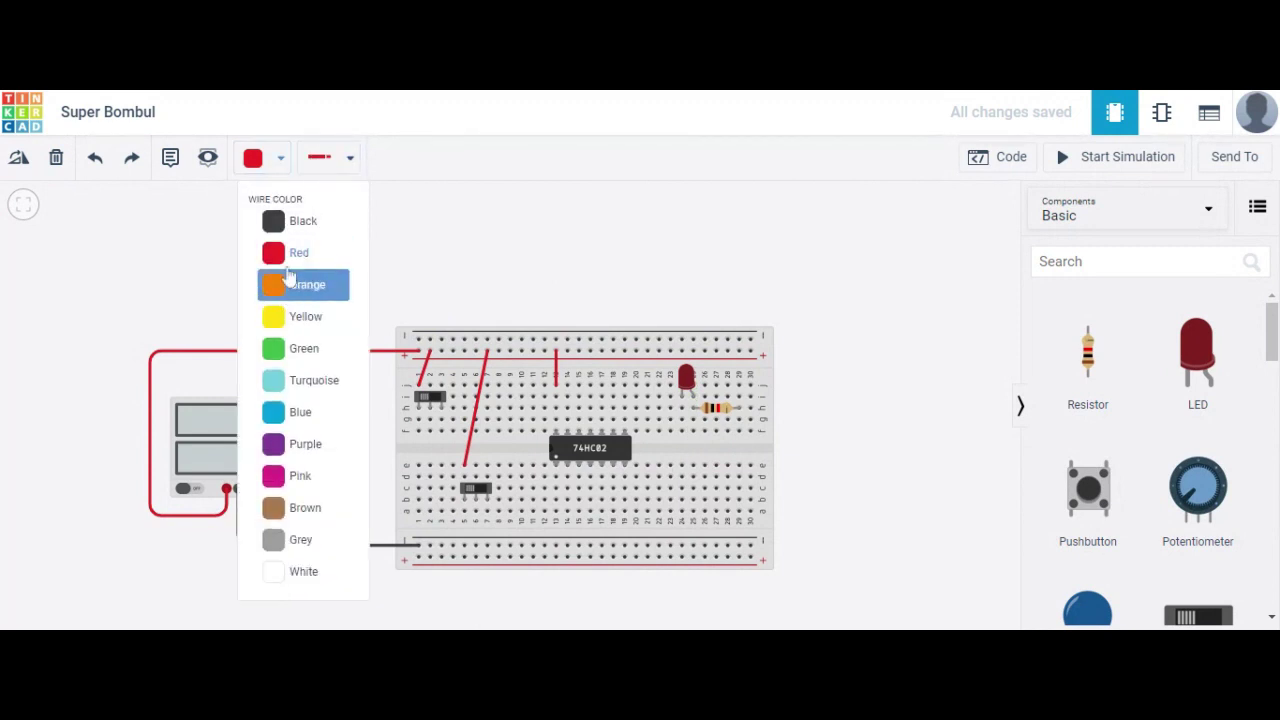
{"action": "left_click", "coordinate": [290, 224]}
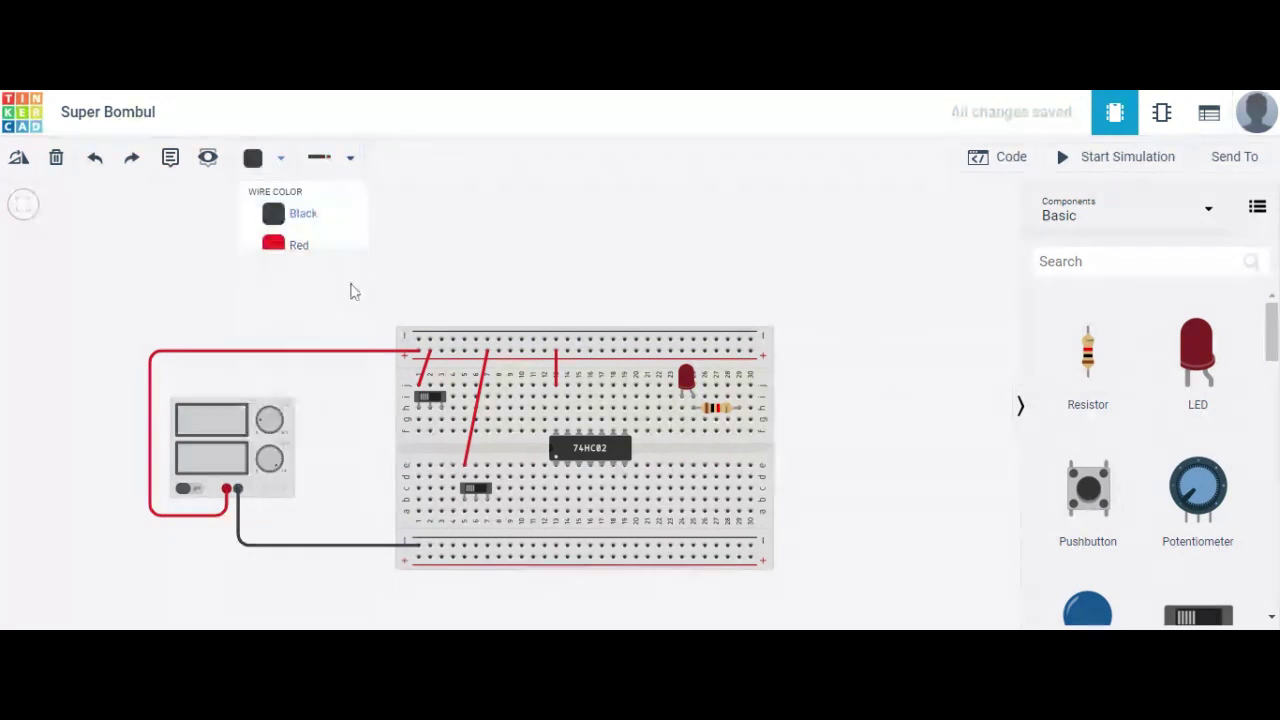
{"action": "left_click", "coordinate": [442, 433]}
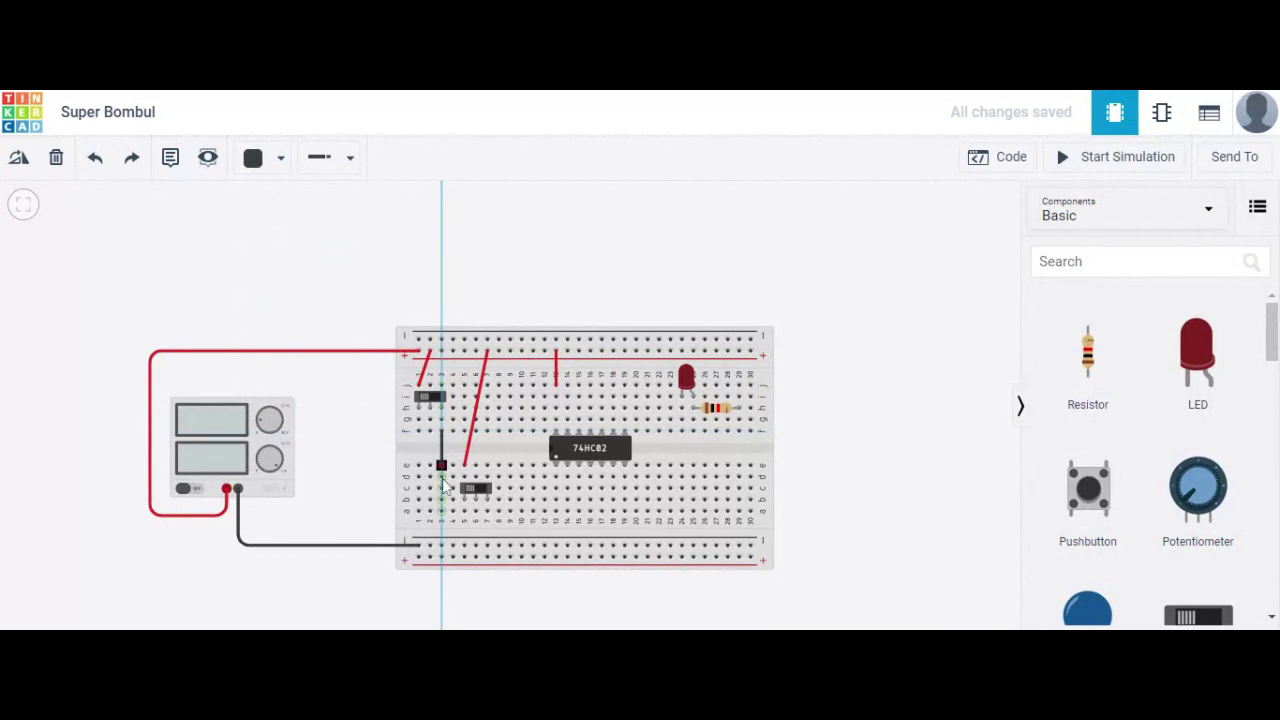
{"action": "left_click", "coordinate": [441, 546]}
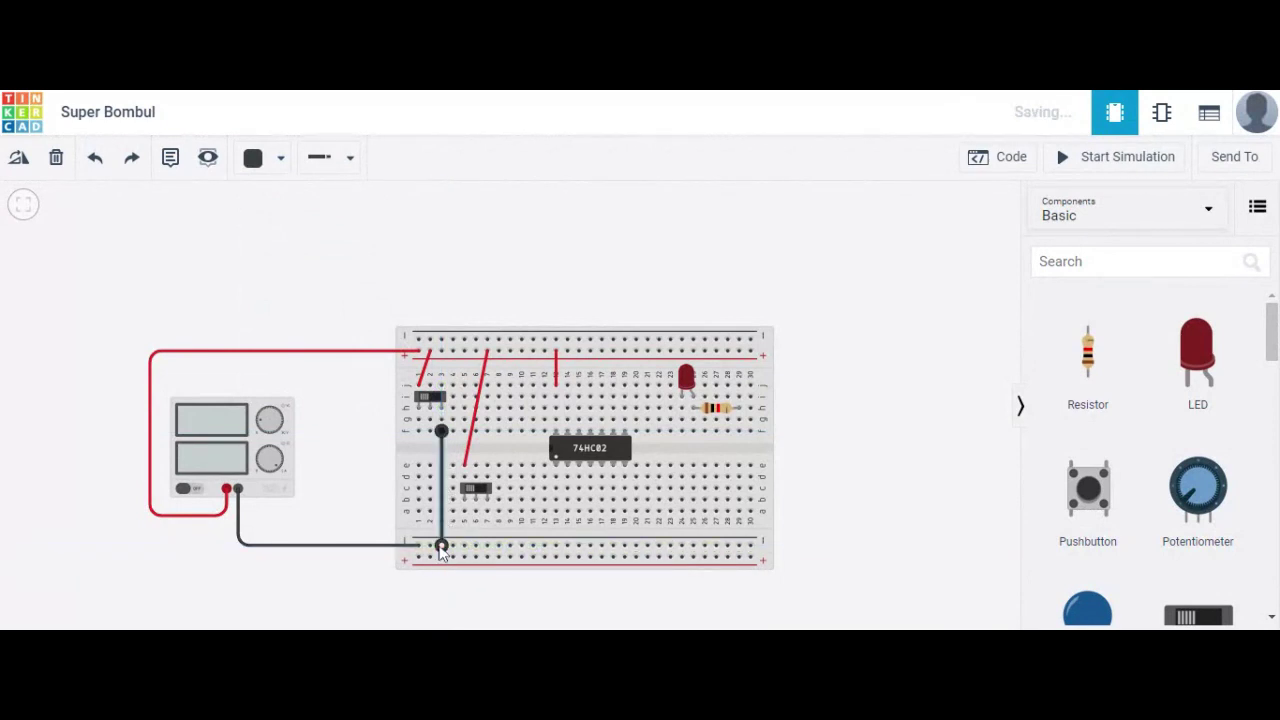
{"action": "left_click", "coordinate": [488, 513]}
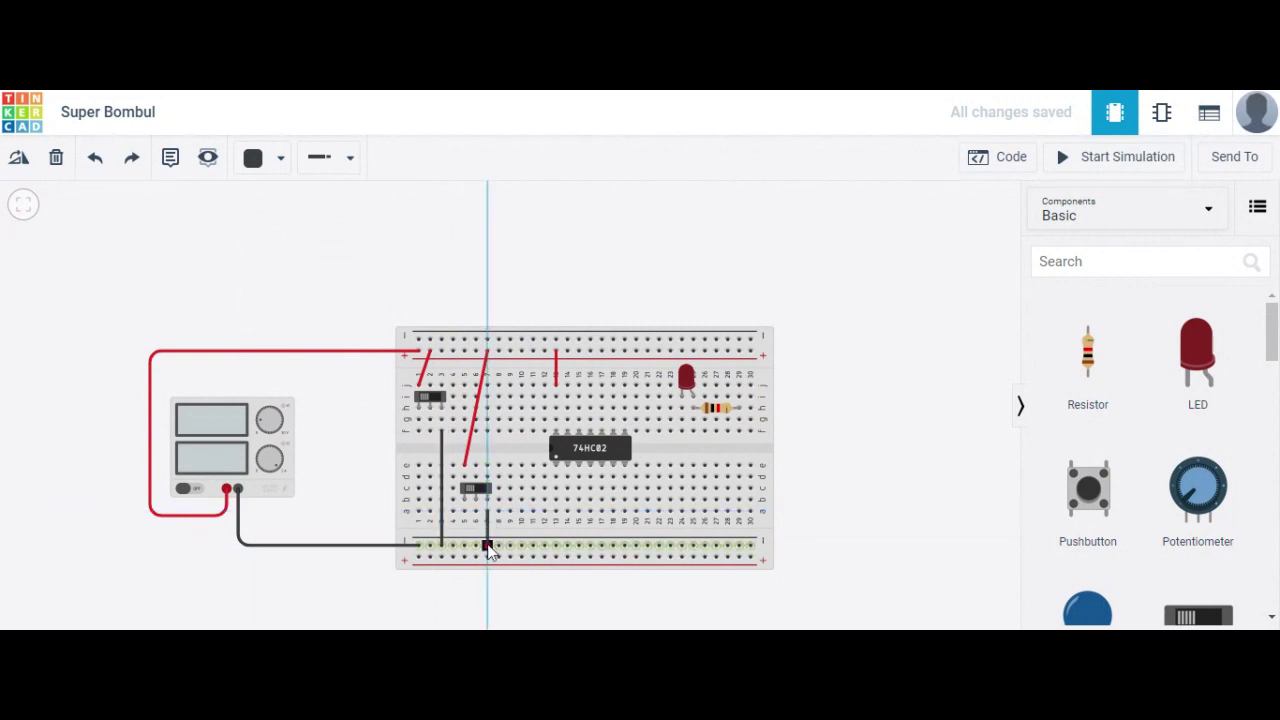
{"action": "left_click", "coordinate": [487, 546]}
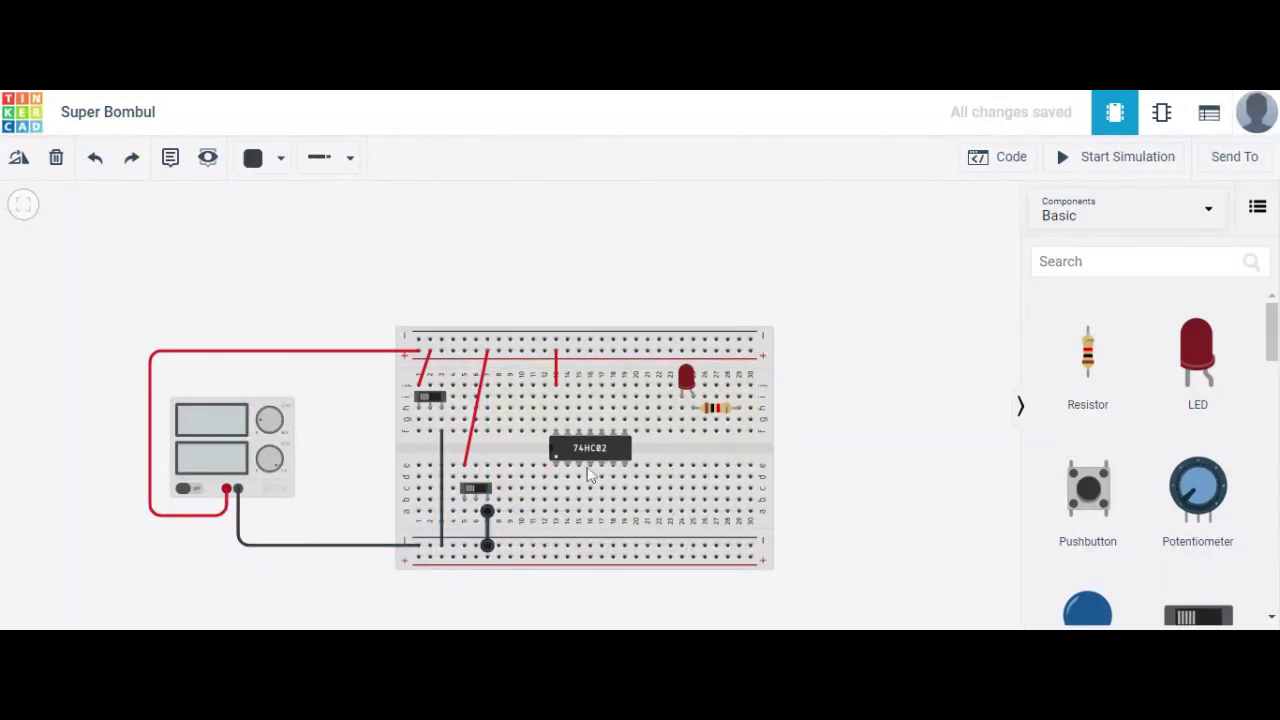
{"action": "left_click", "coordinate": [623, 470]}
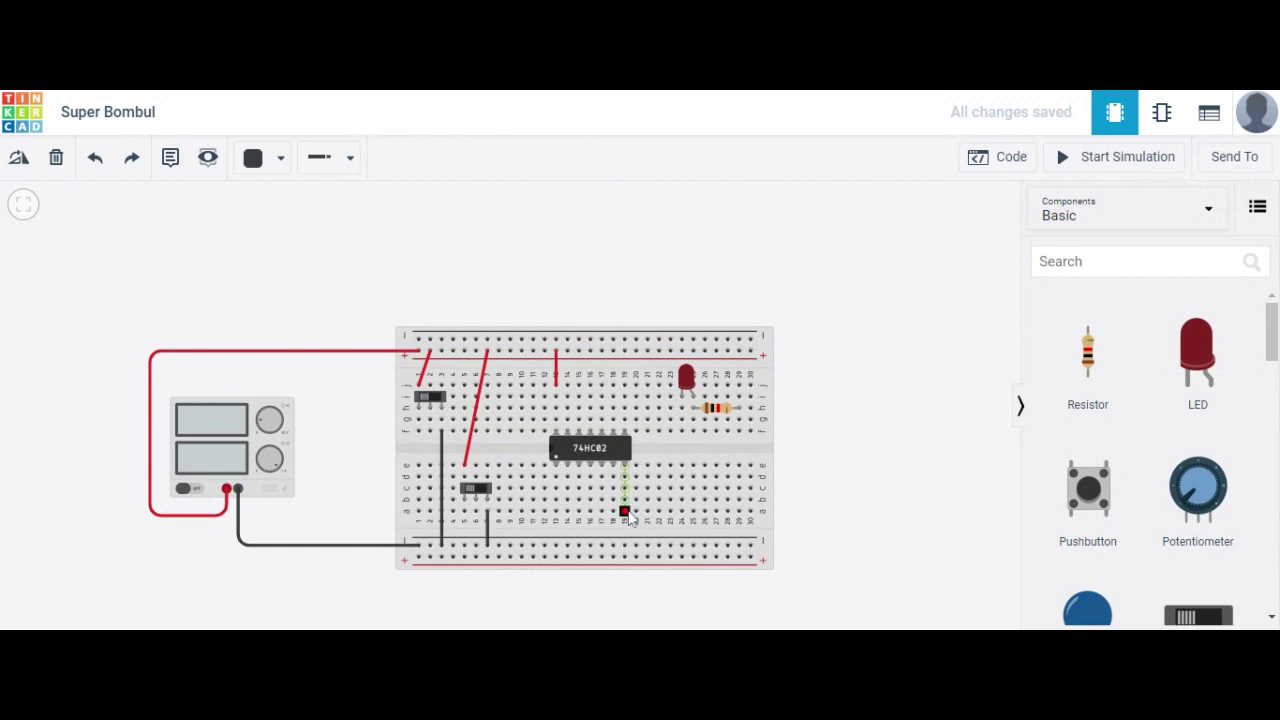
Ground the chip's column 19, row a, and the LED's column 24, row f, with black wires to the lower negative rail.
{"action": "left_click", "coordinate": [624, 545]}
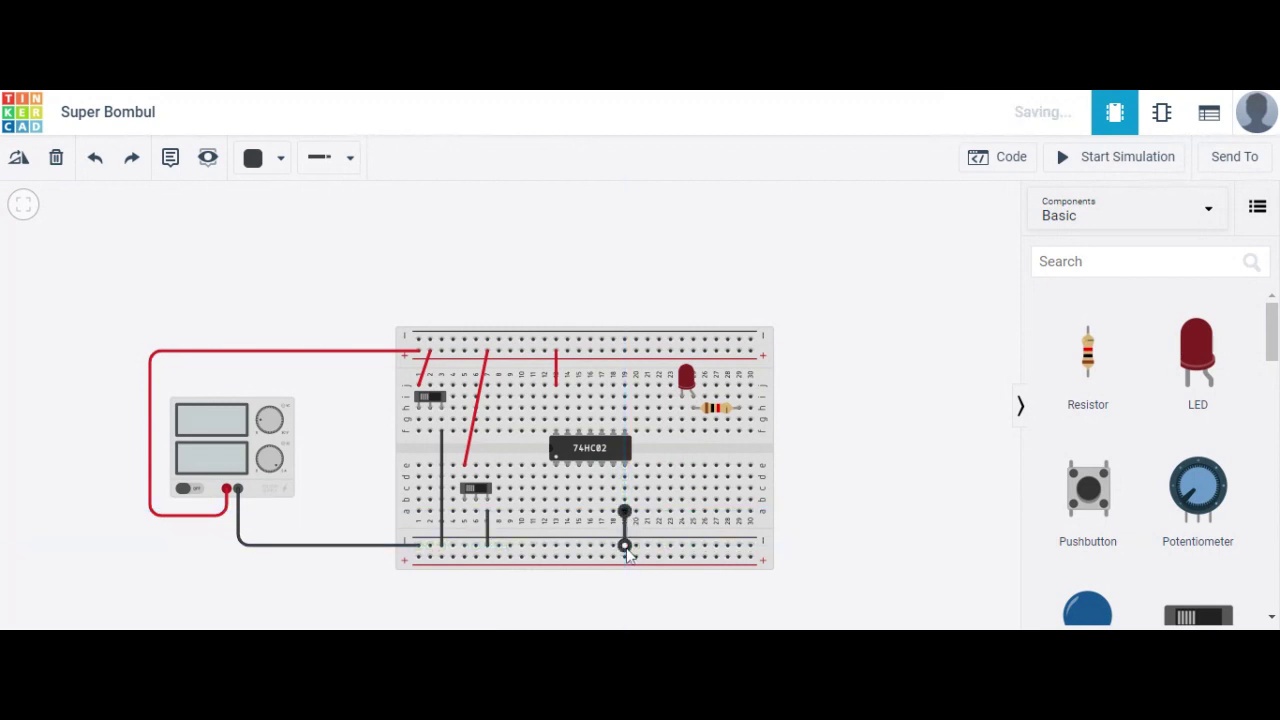
{"action": "left_click", "coordinate": [681, 431]}
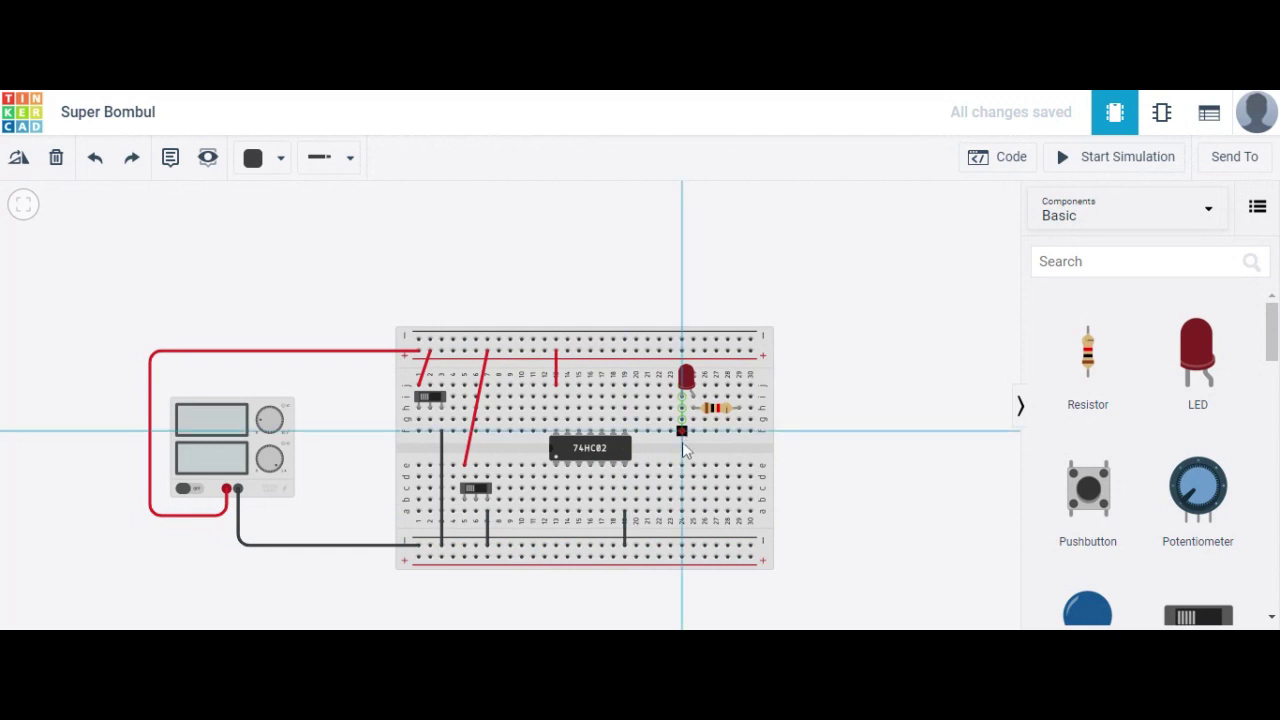
{"action": "left_click", "coordinate": [682, 547]}
{"action": "left_click", "coordinate": [870, 436]}
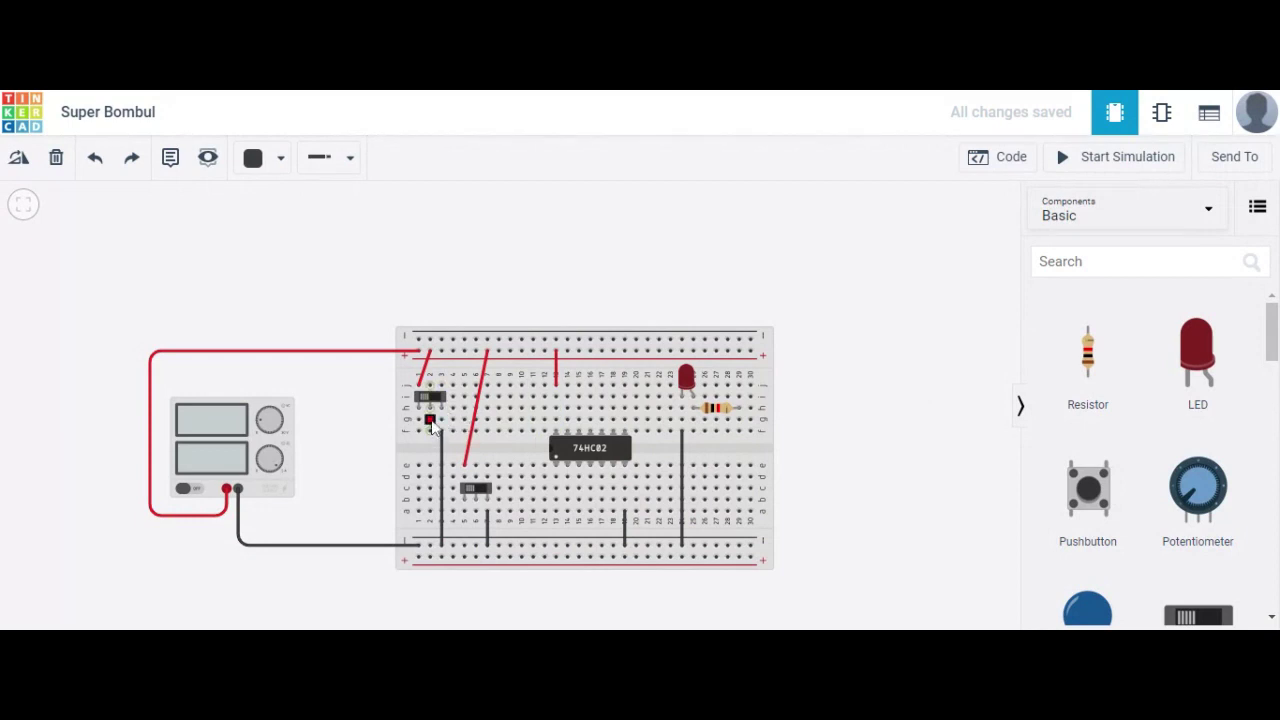
Wire the upper slide switch's column 2, row g, to the chip's column 14, row a, and color the wire green.
{"action": "left_click", "coordinate": [430, 421]}
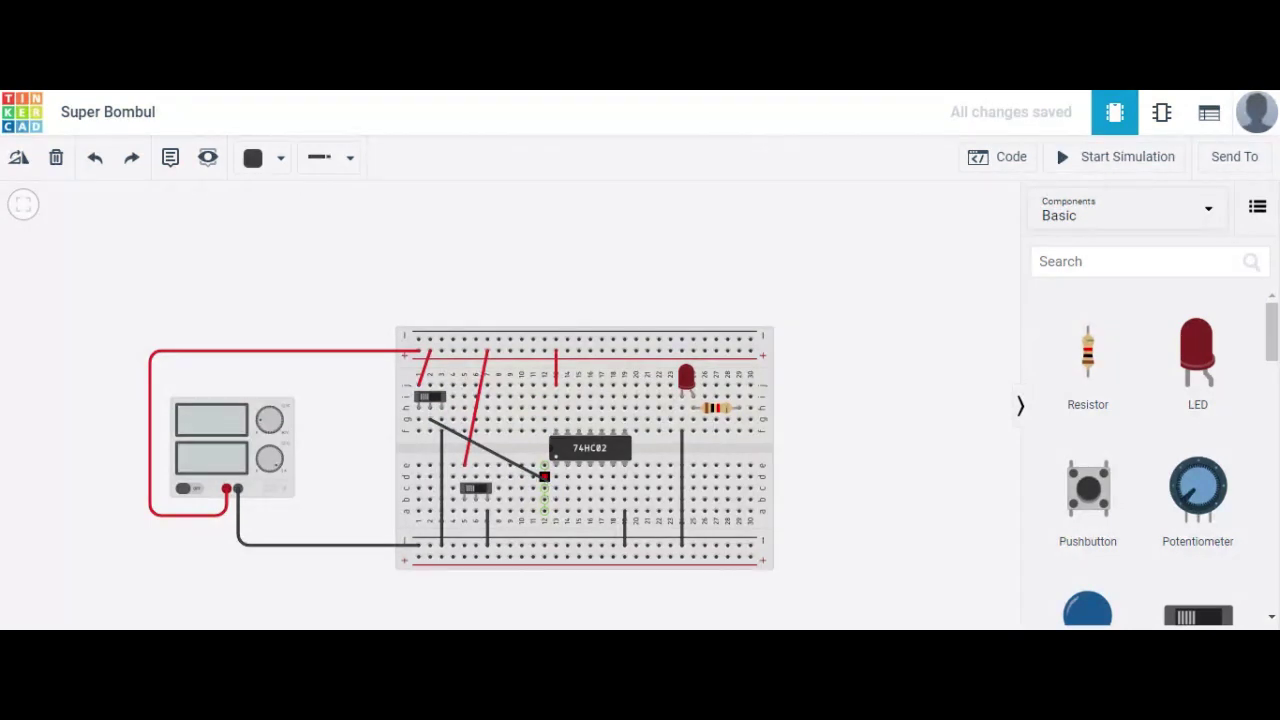
{"action": "left_click", "coordinate": [567, 513]}
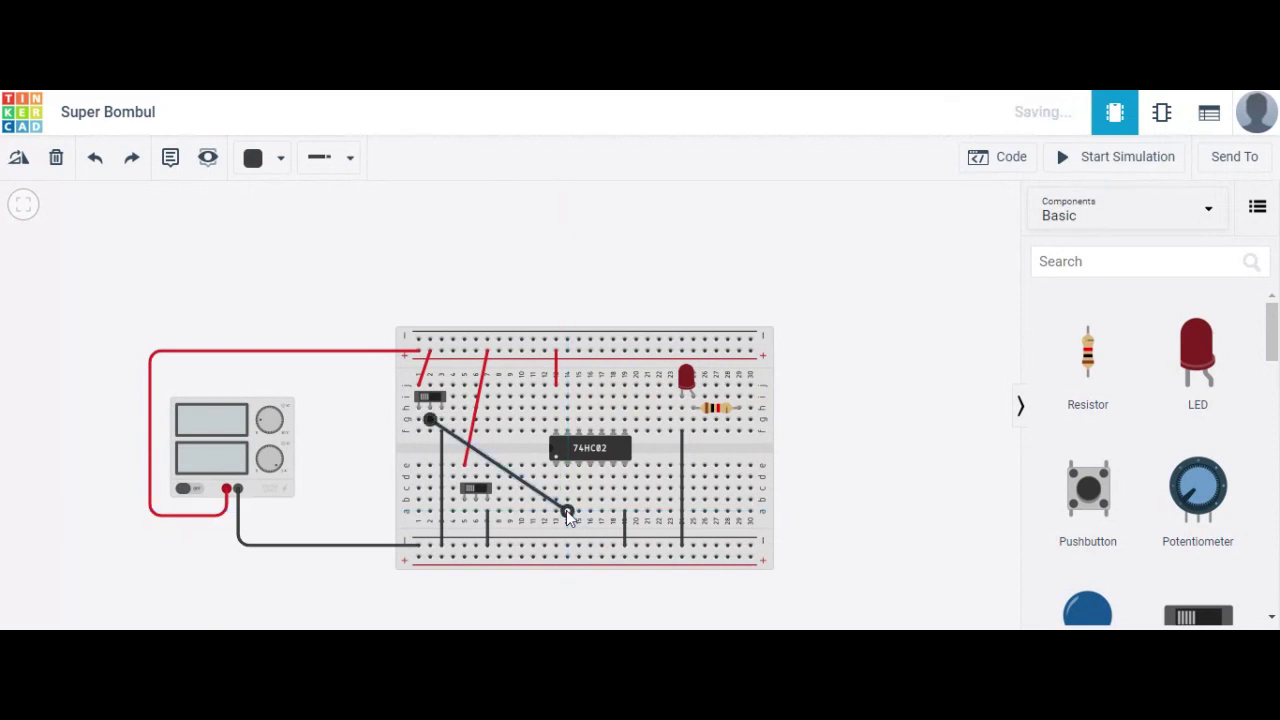
{"action": "left_click", "coordinate": [274, 158]}
{"action": "left_click", "coordinate": [276, 350]}
{"action": "left_click", "coordinate": [540, 228]}
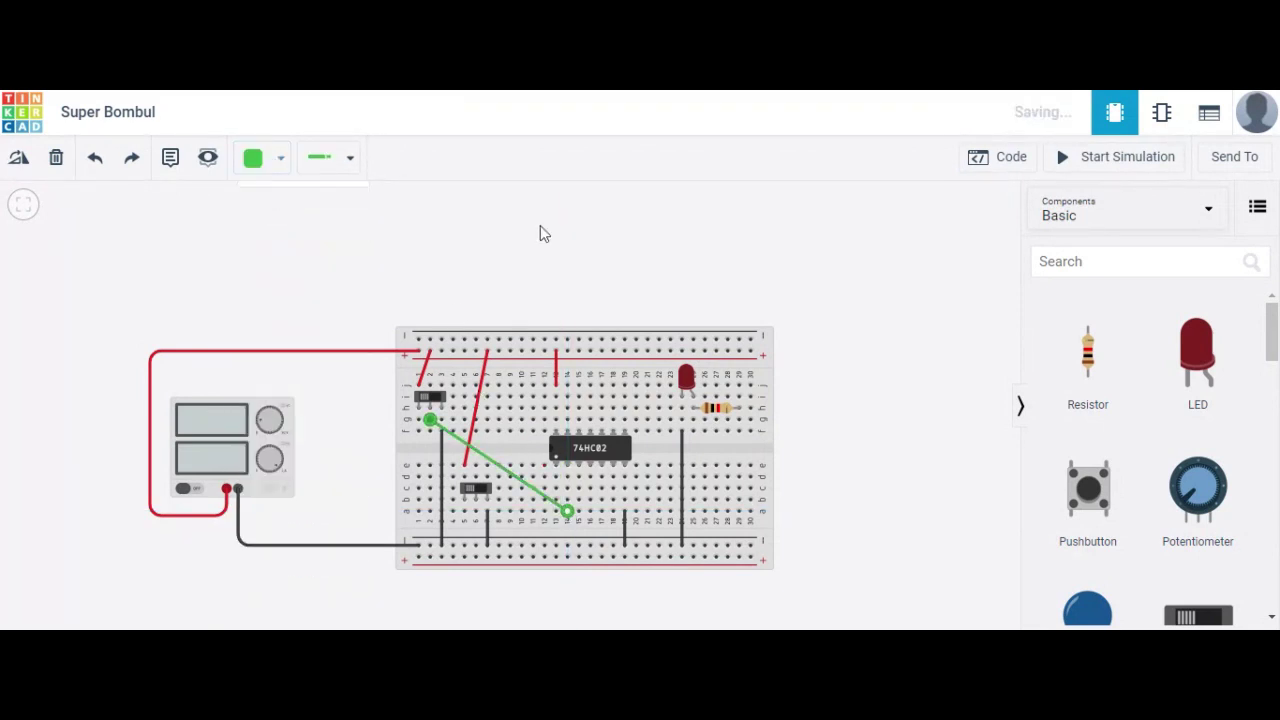
Add green wires from column 6, row a, to column 15, row b, and from column 13, row d, to the resistor's column 29, row f.
{"action": "left_click", "coordinate": [475, 513]}
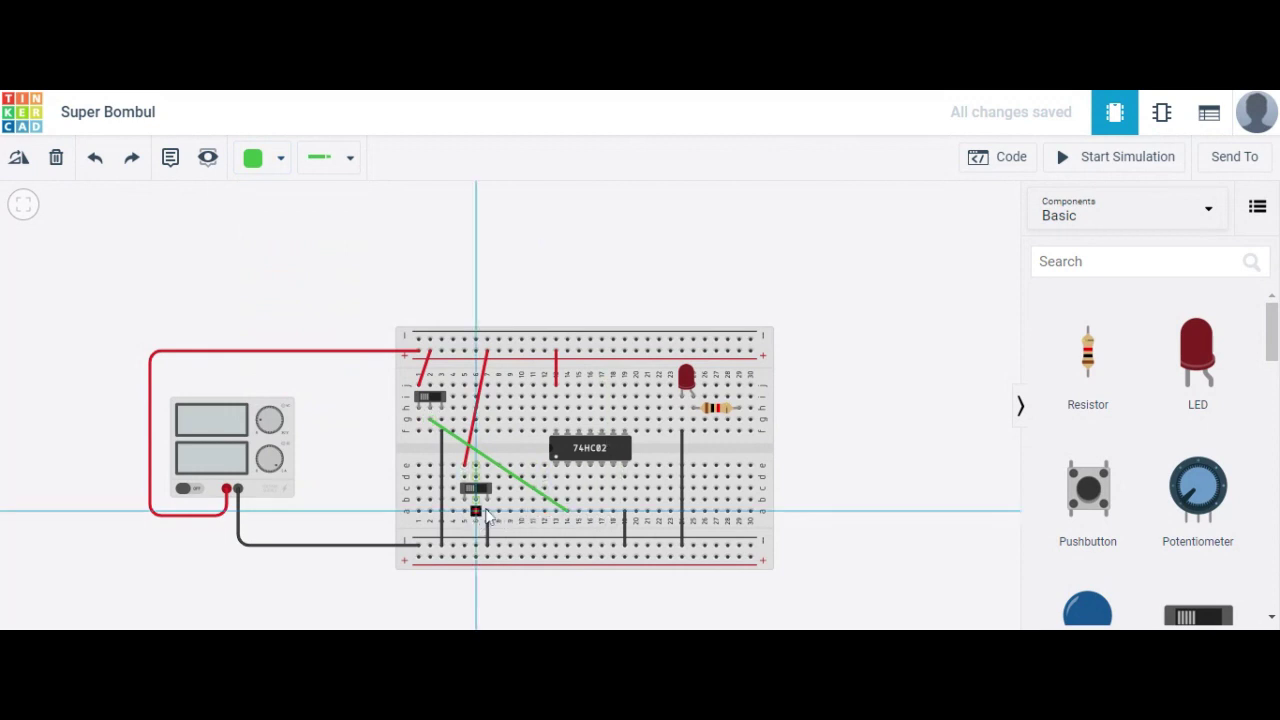
{"action": "left_click", "coordinate": [578, 502]}
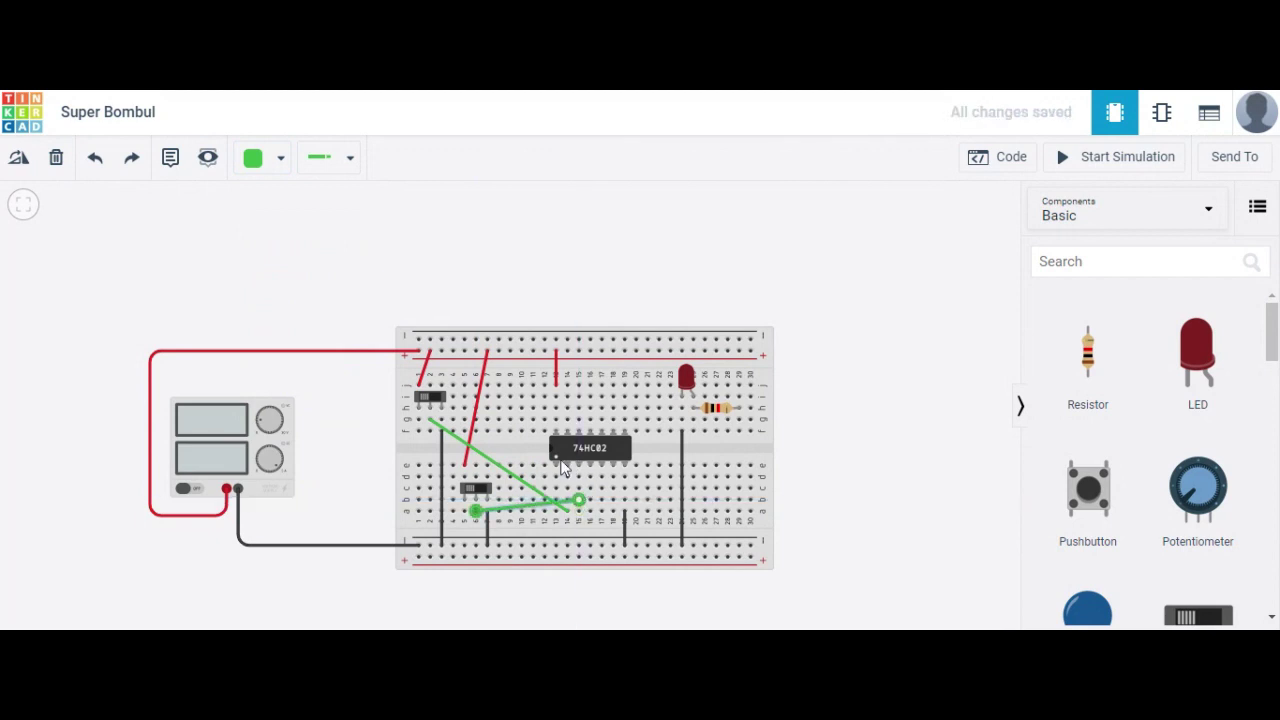
{"action": "left_click", "coordinate": [603, 268]}
{"action": "left_click", "coordinate": [557, 477]}
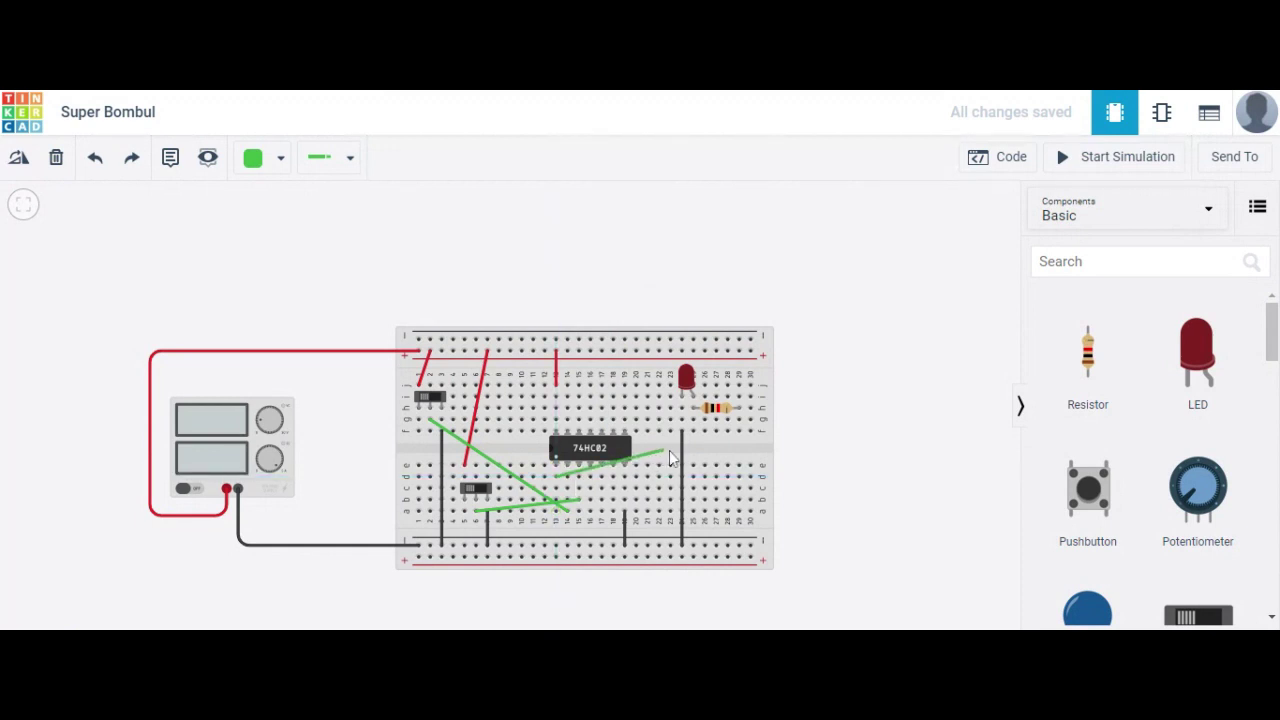
{"action": "left_click", "coordinate": [738, 433]}
Start the simulation and toggle both slide switches through their input combinations to test the NOR gate's LED output.
{"action": "left_click", "coordinate": [1063, 162]}
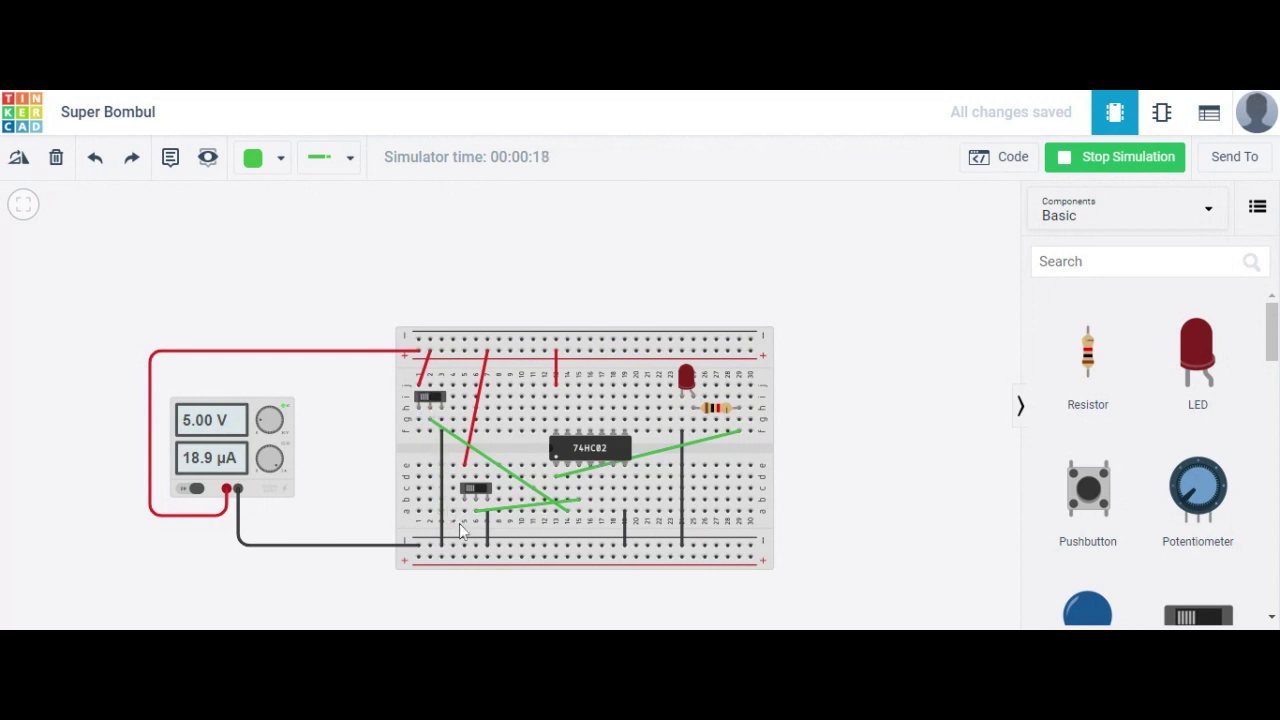
{"action": "left_click", "coordinate": [475, 490]}
{"action": "left_click", "coordinate": [437, 401]}
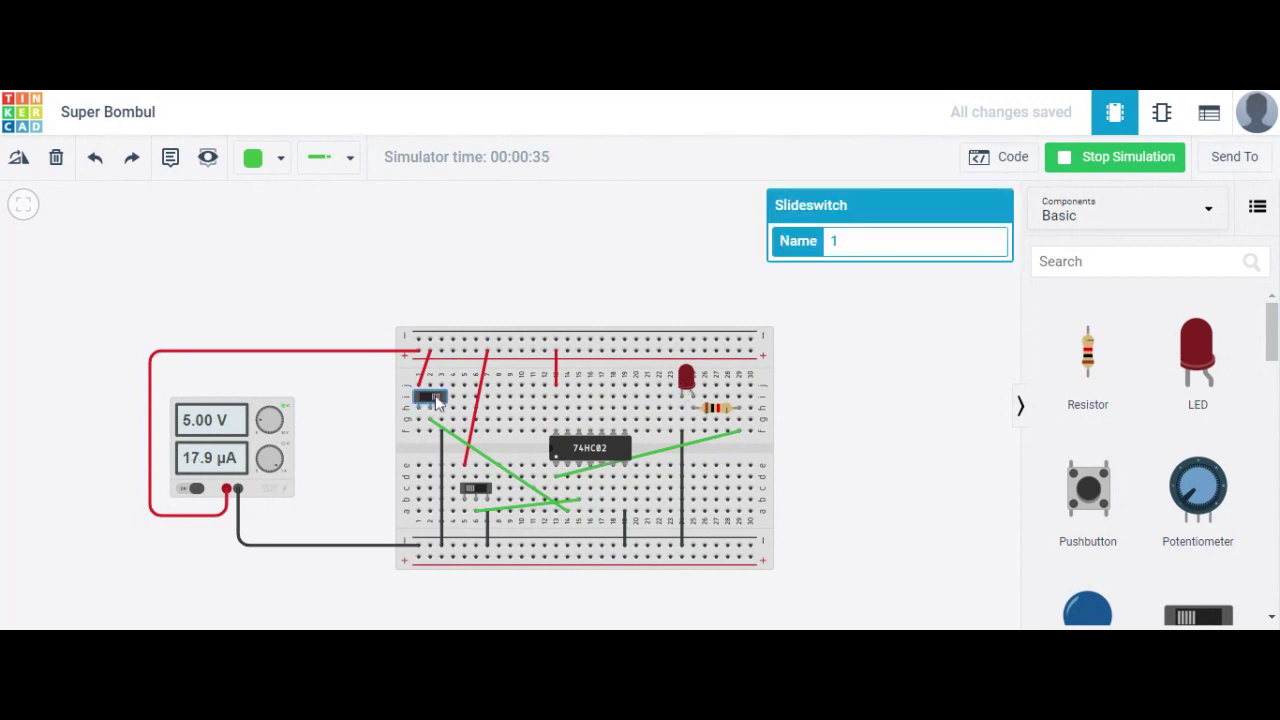
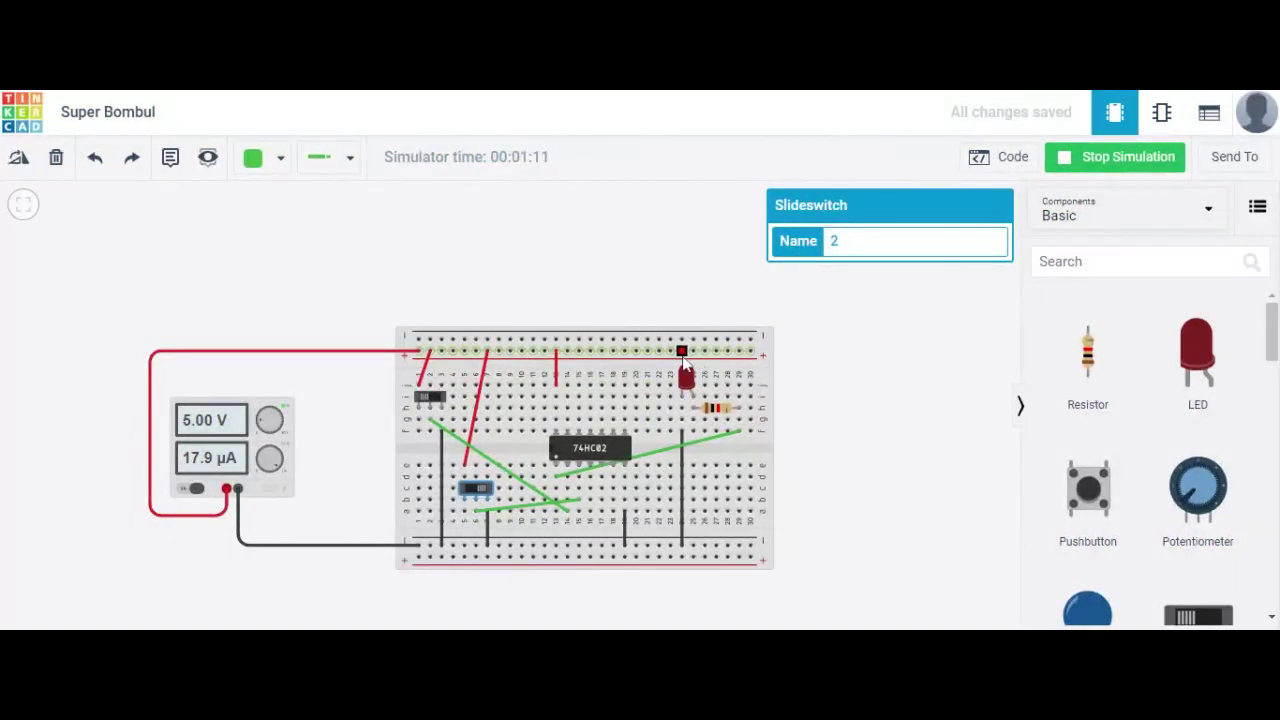
{"action": "left_click", "coordinate": [435, 398]}
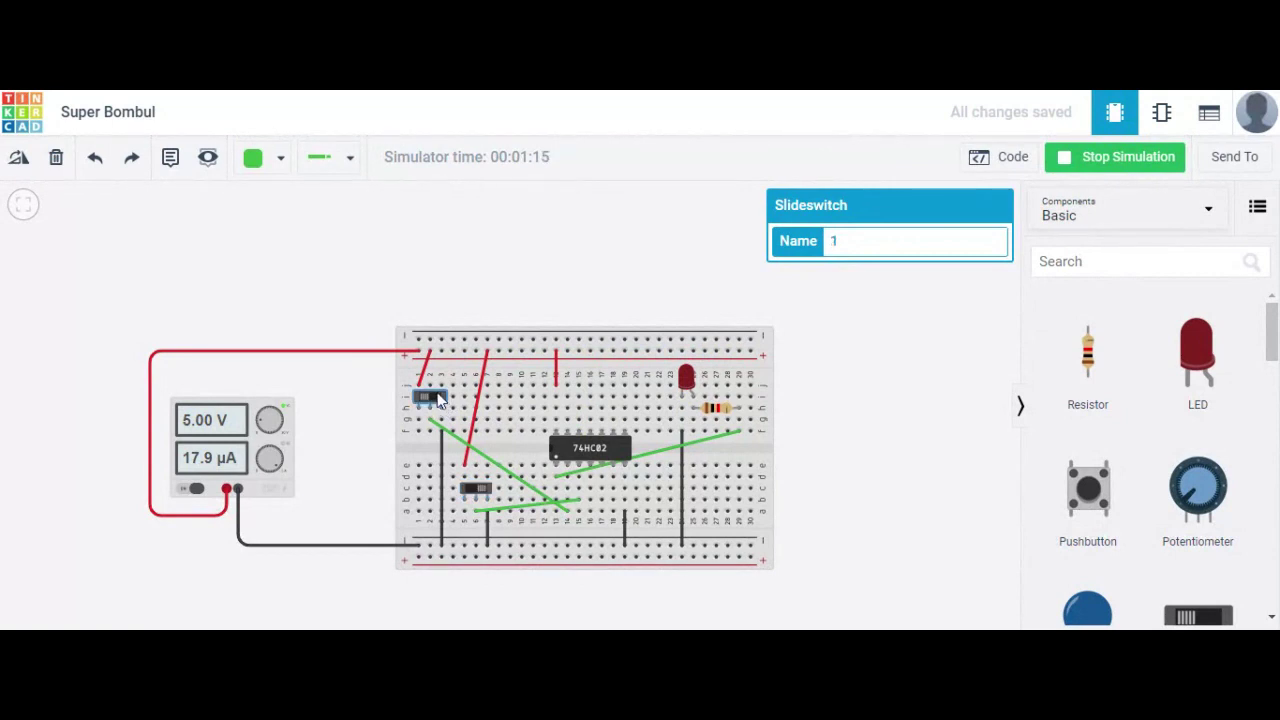
{"action": "left_click", "coordinate": [438, 400]}
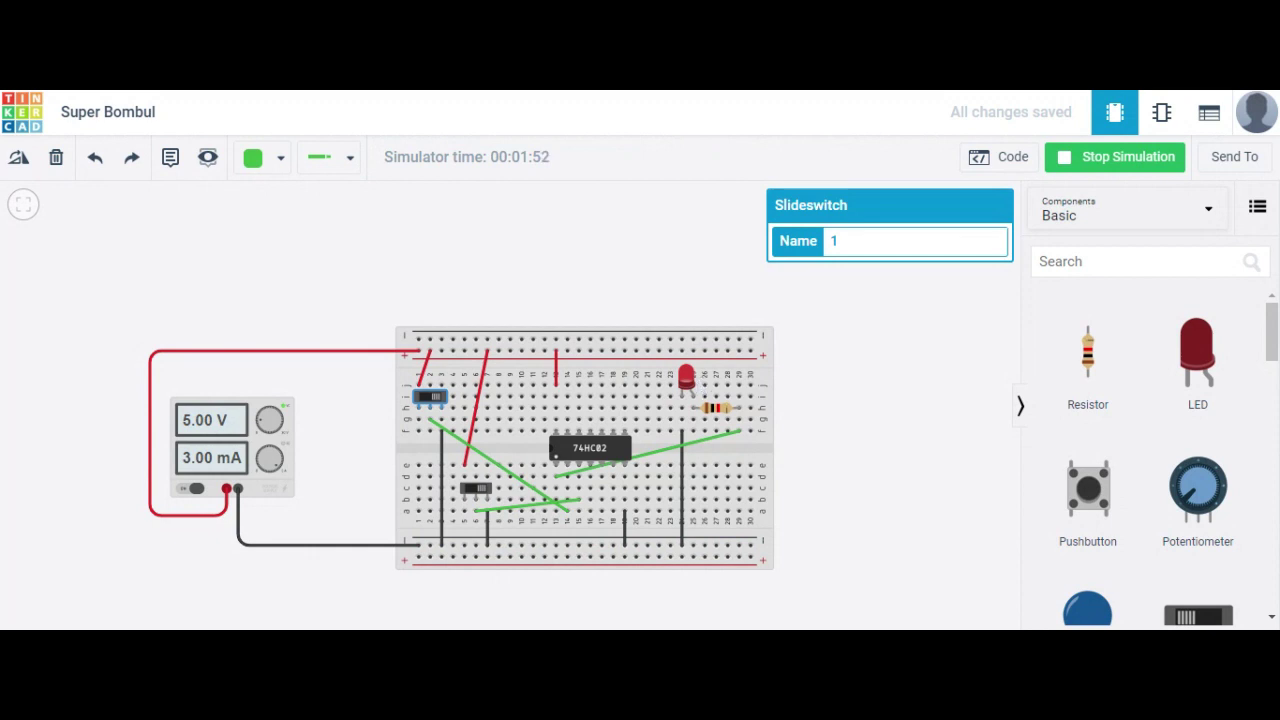
{"action": "left_click", "coordinate": [430, 399]}
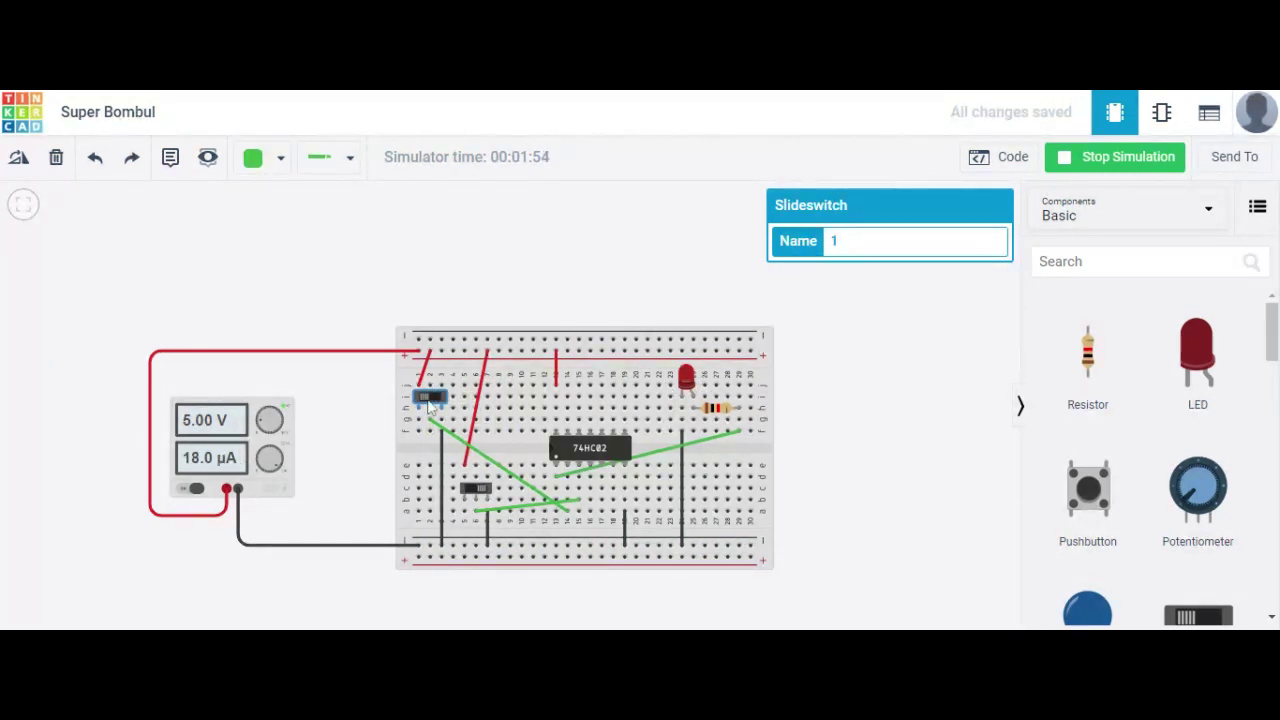
{"action": "left_click", "coordinate": [475, 488]}
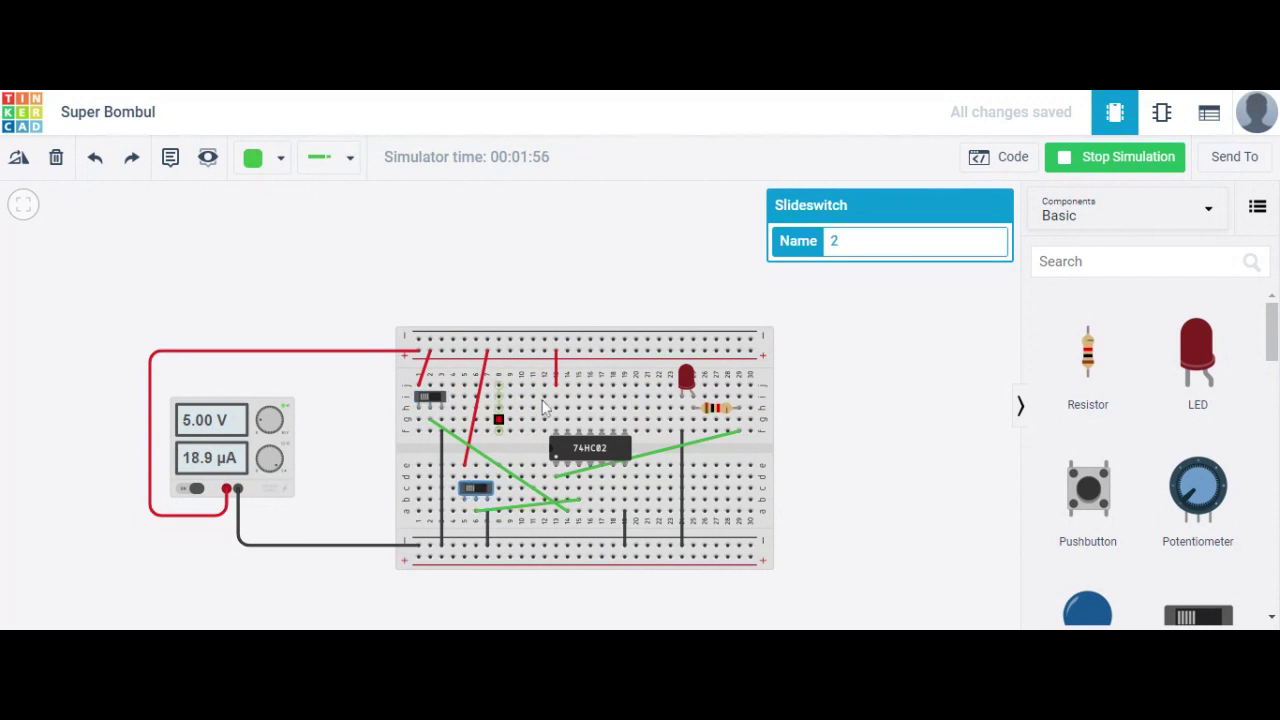
{"action": "left_click", "coordinate": [435, 399]}
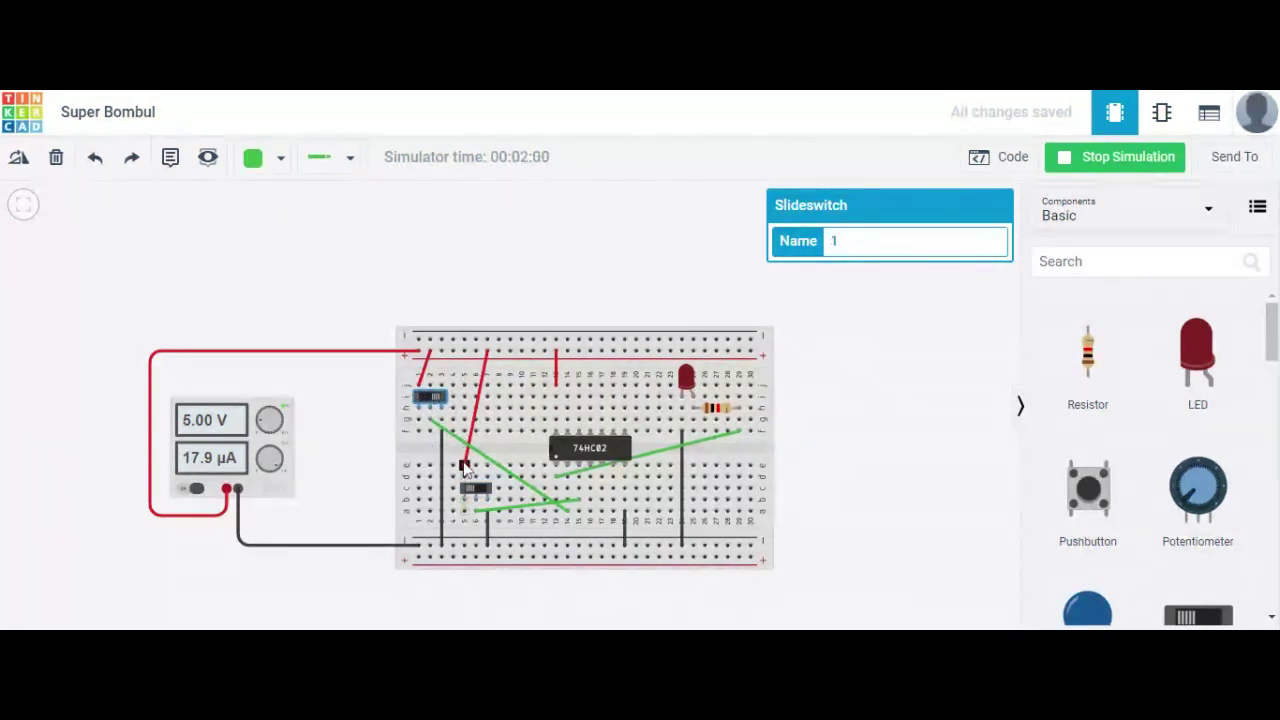